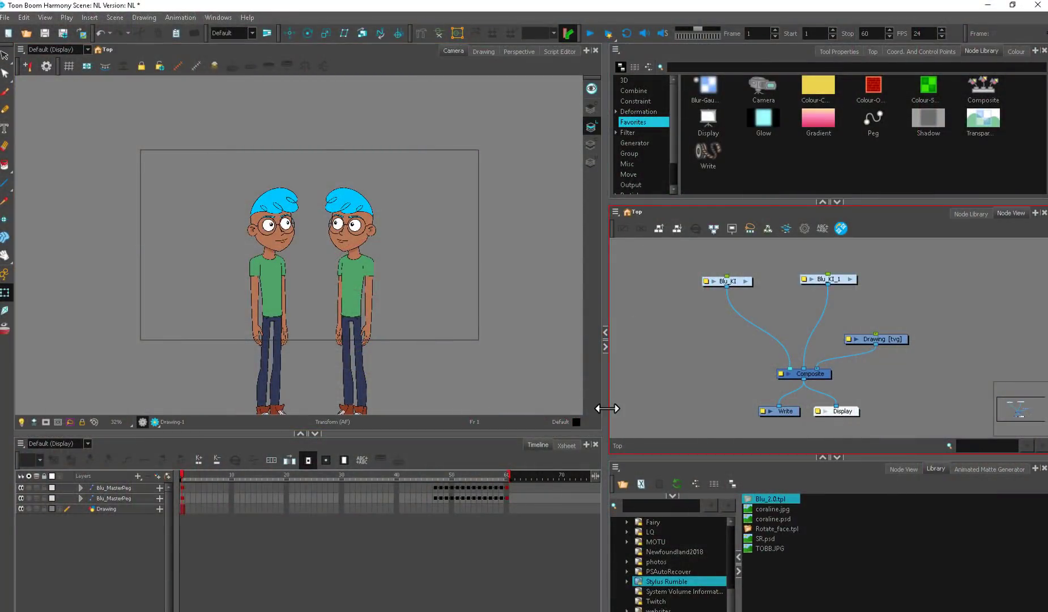
# Step: Enlarge the Node View by widening its column and extending its height above and below
pyautogui.moveTo(607, 407); pyautogui.dragTo(525, 429)
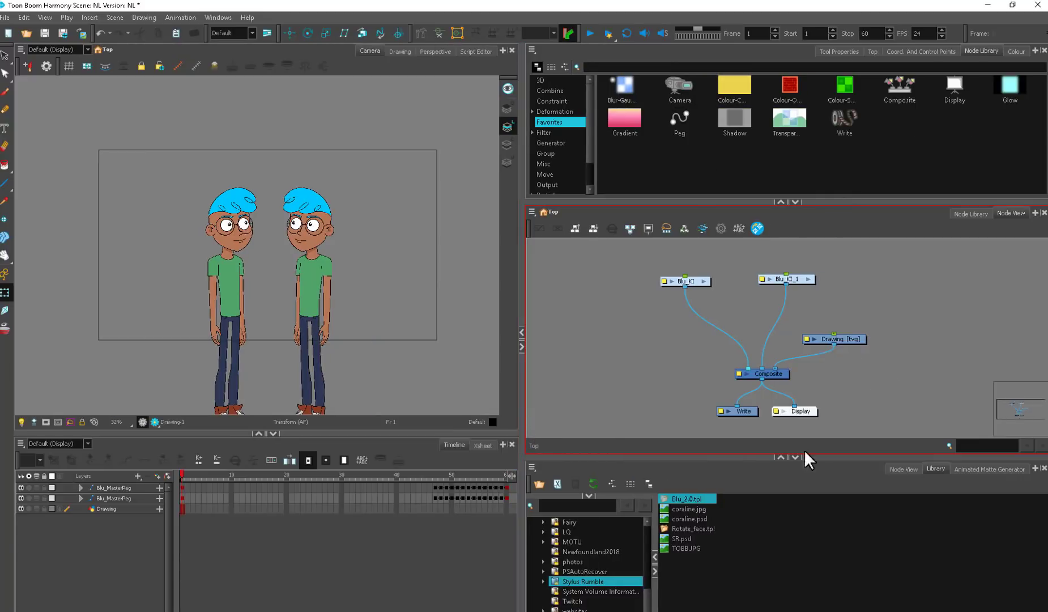
pyautogui.moveTo(805, 451); pyautogui.dragTo(768, 496)
pyautogui.moveTo(814, 202)
pyautogui.mouseDown()
pyautogui.moveTo(814, 217)
pyautogui.moveTo(820, 190)
pyautogui.mouseUp()
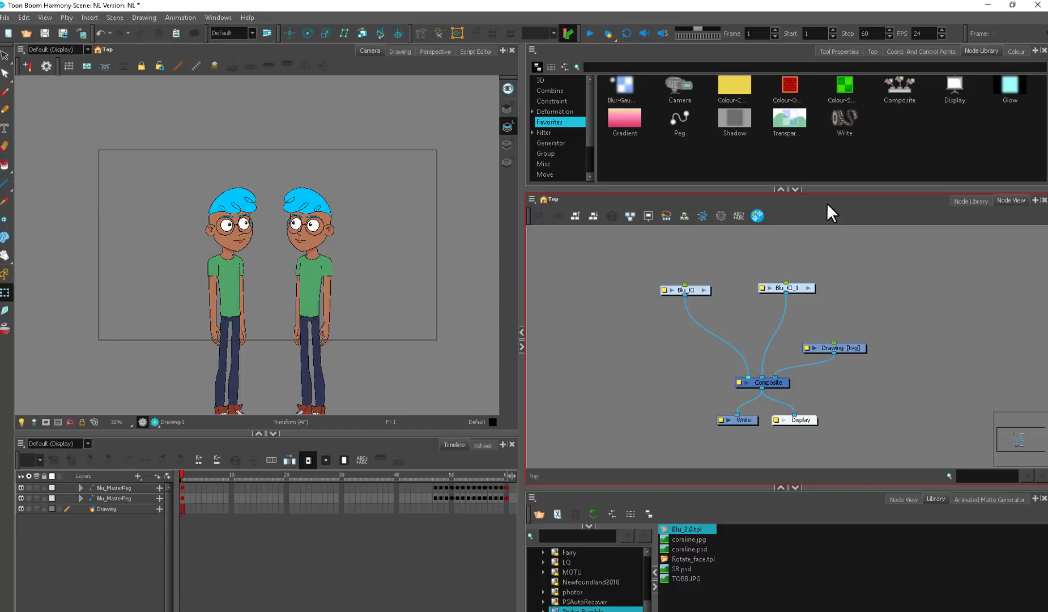
pyautogui.moveTo(837, 260); pyautogui.dragTo(646, 360)
pyautogui.click(853, 303)
pyautogui.moveTo(711, 271); pyautogui.dragTo(590, 394)
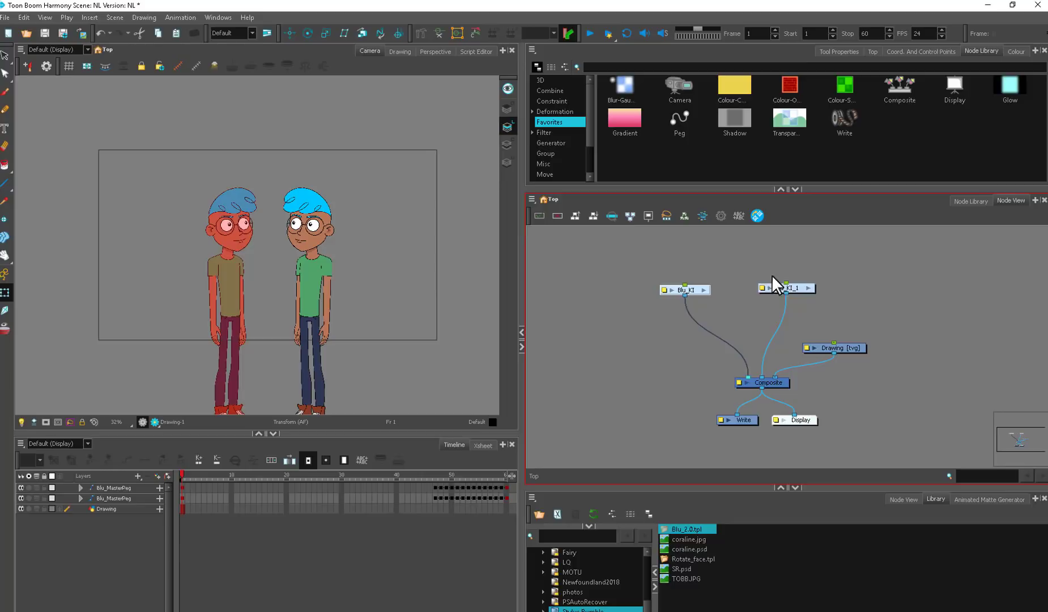
pyautogui.click(739, 341)
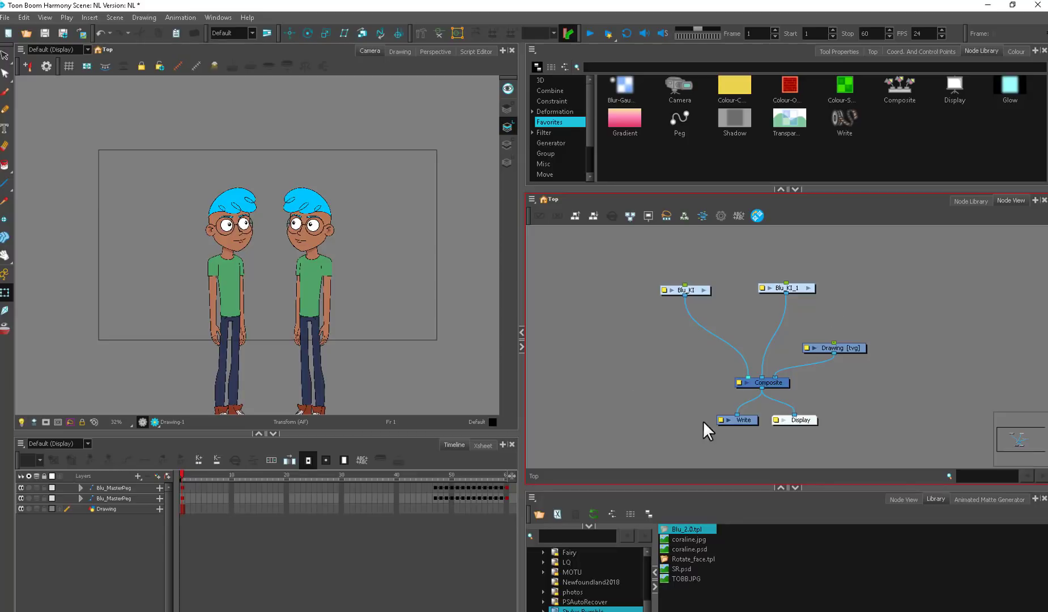
pyautogui.moveTo(685, 402); pyautogui.dragTo(687, 403)
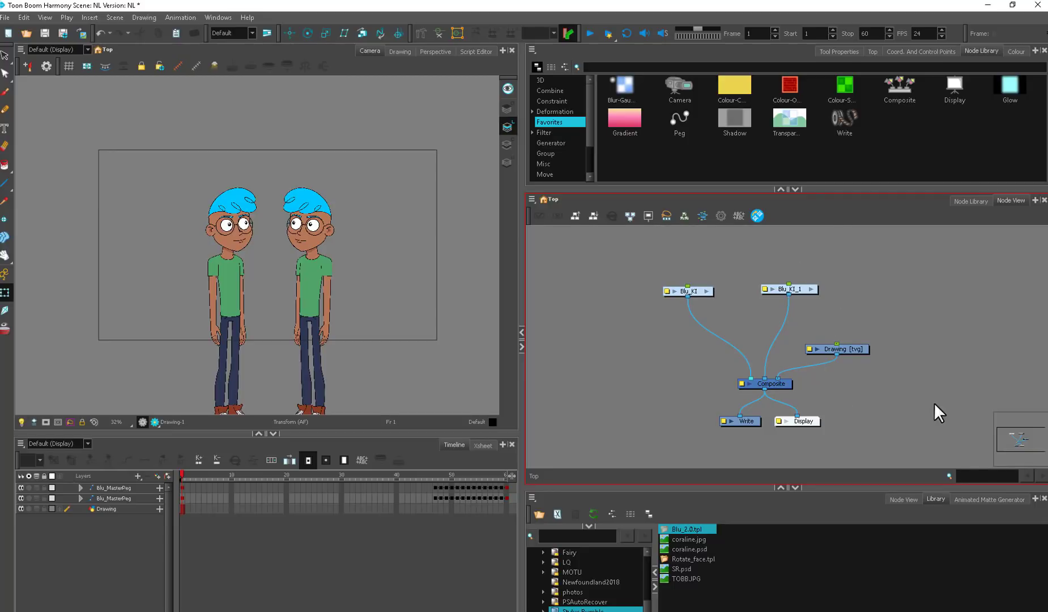
pyautogui.rightClick(943, 365)
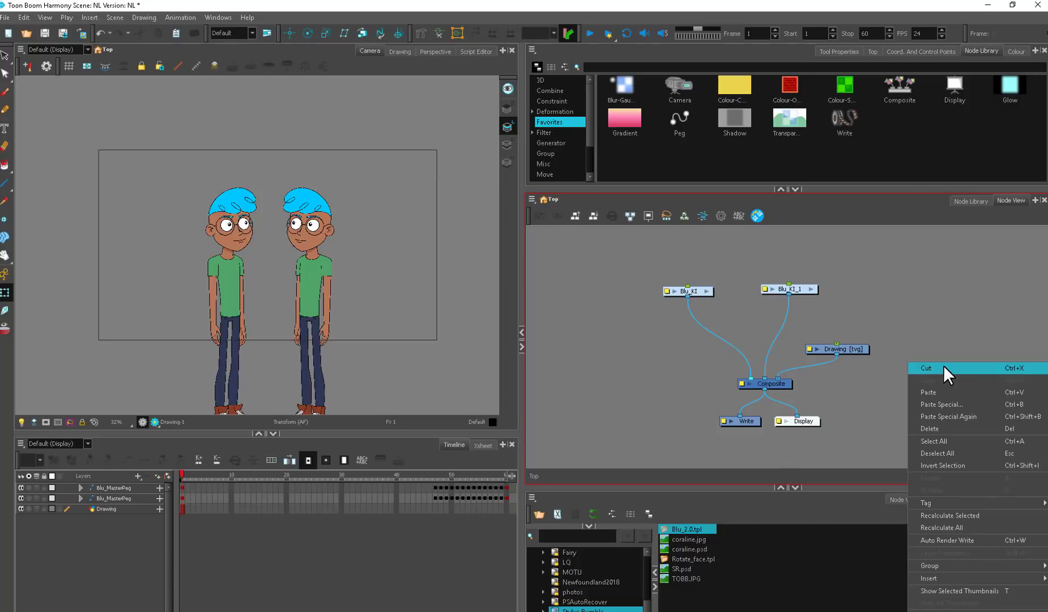
pyautogui.click(857, 416)
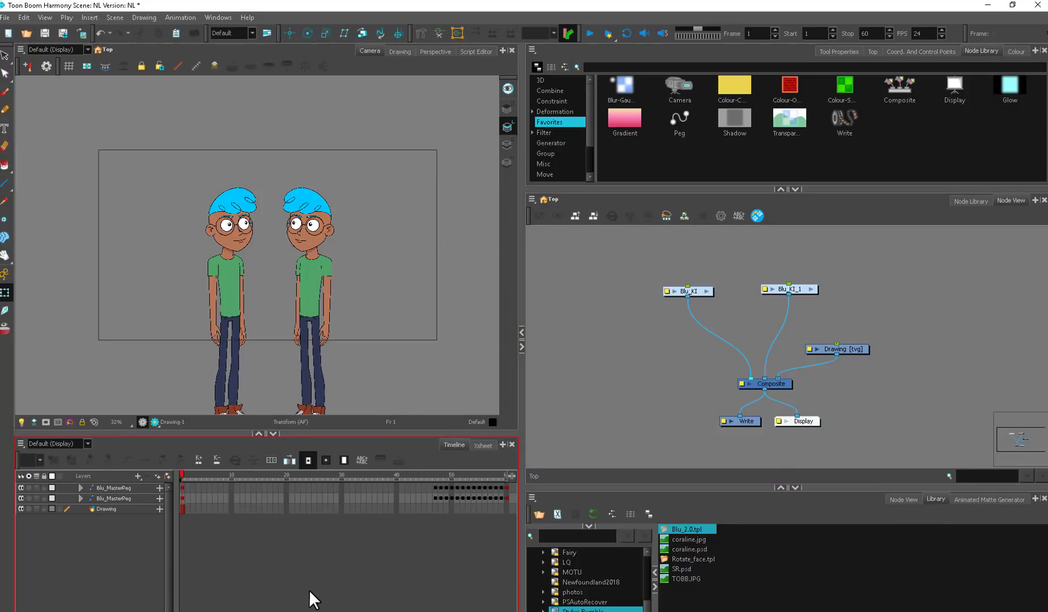
# Step: Widen the Camera and Timeline views, and shift the first Blu_MasterPeg character slightly toward the other character at frame 1
pyautogui.moveTo(523, 419); pyautogui.dragTo(558, 416)
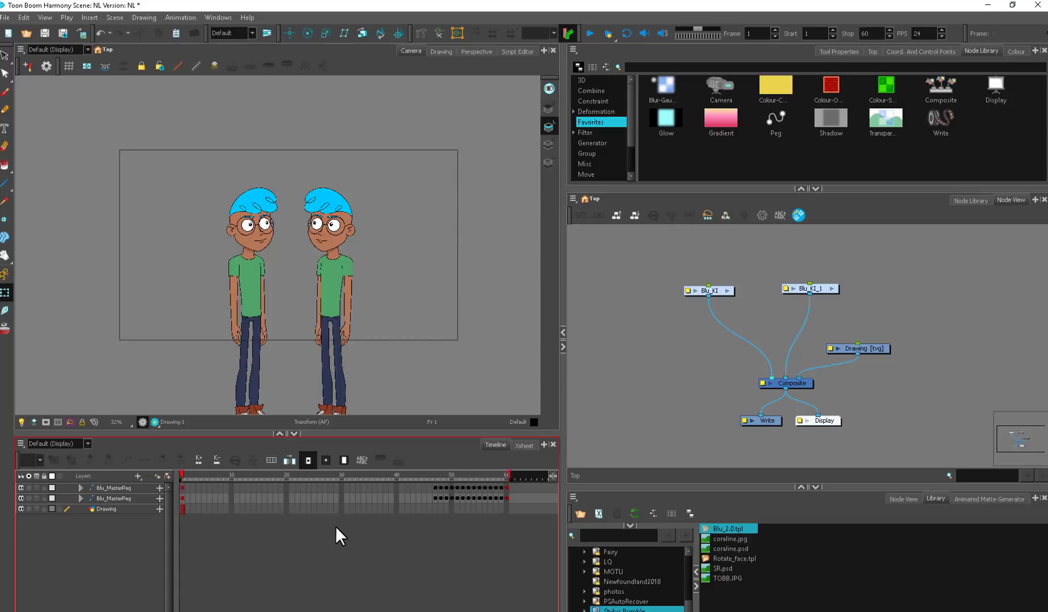
pyautogui.click(125, 488)
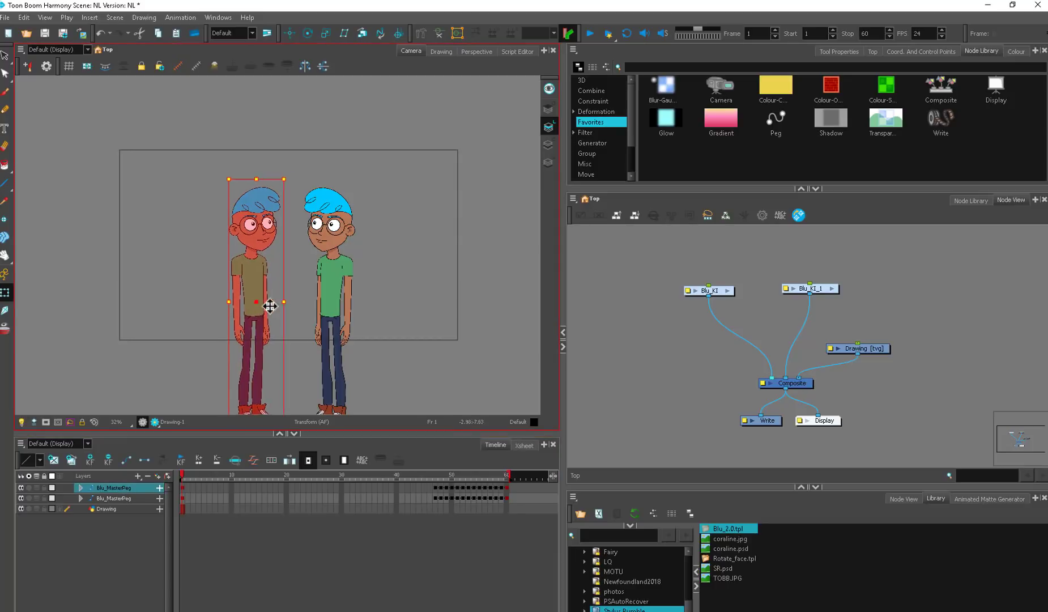
pyautogui.moveTo(269, 306)
pyautogui.mouseDown()
pyautogui.moveTo(351, 306)
pyautogui.moveTo(258, 306)
pyautogui.mouseUp()
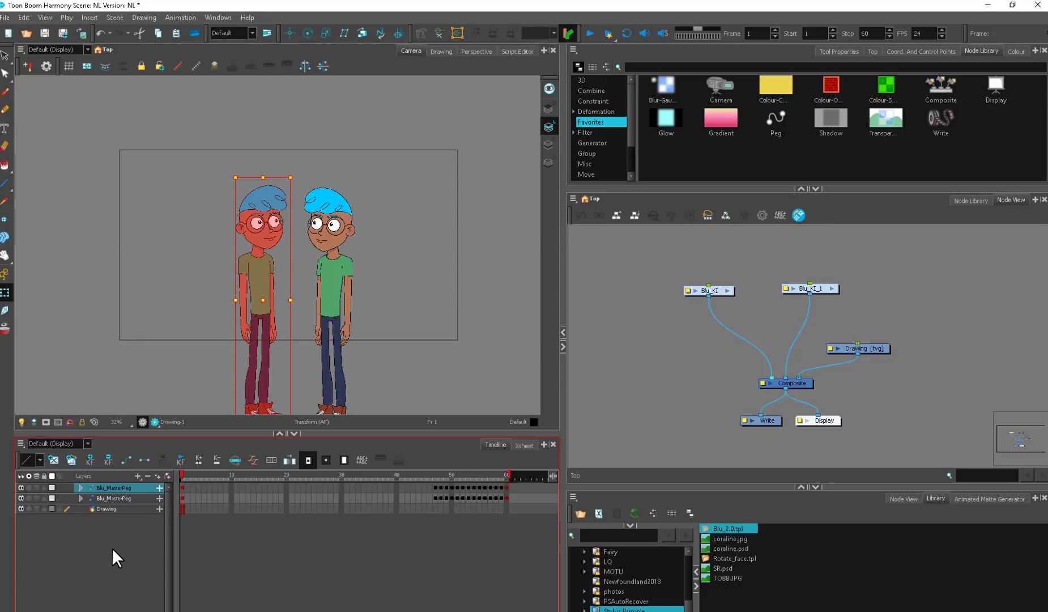
pyautogui.click(882, 390)
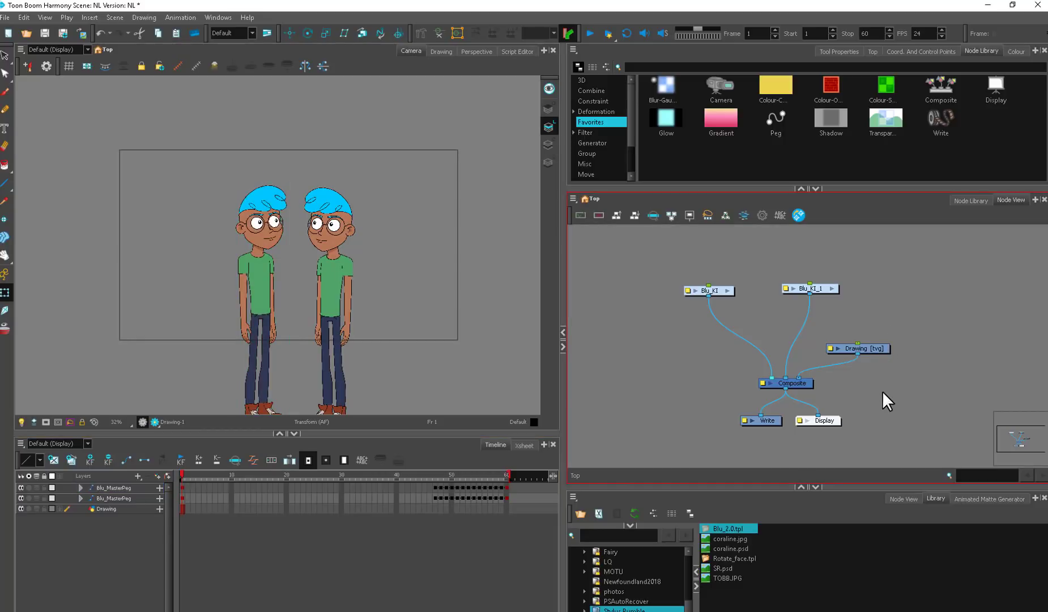
# Step: Compare the Composite, Blu_KI and Blu_KI_1 nodes with their matching layers in the timeline
pyautogui.click(802, 383)
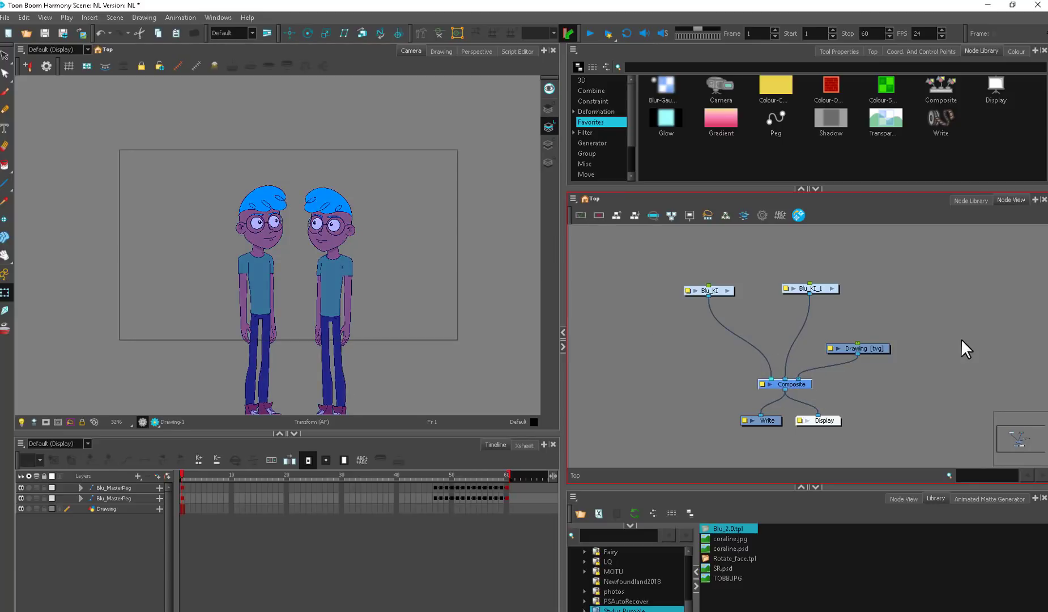
pyautogui.click(730, 292)
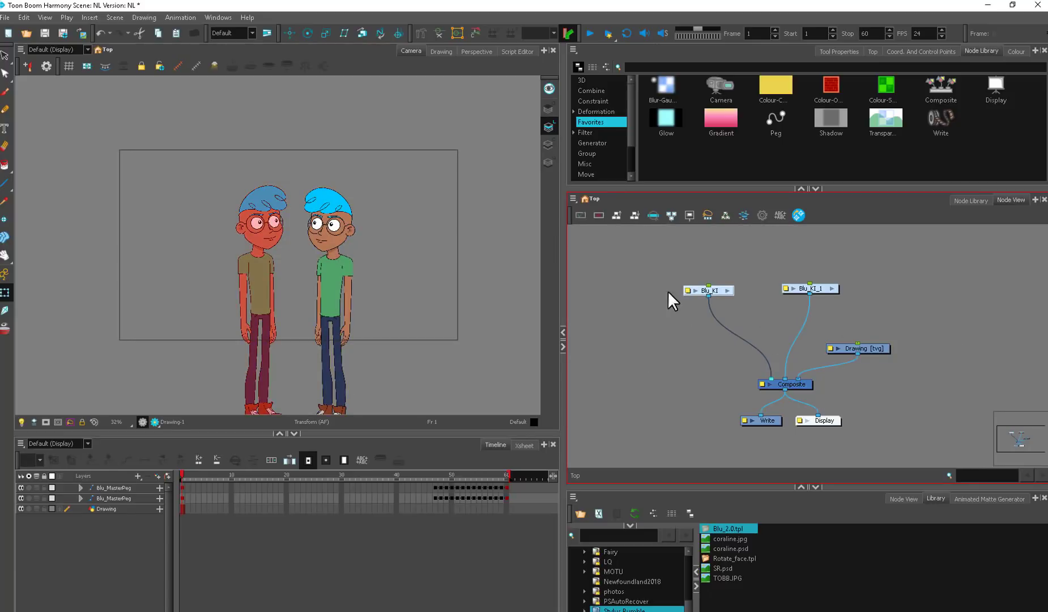
pyautogui.click(122, 488)
pyautogui.click(718, 292)
pyautogui.click(632, 321)
pyautogui.click(136, 487)
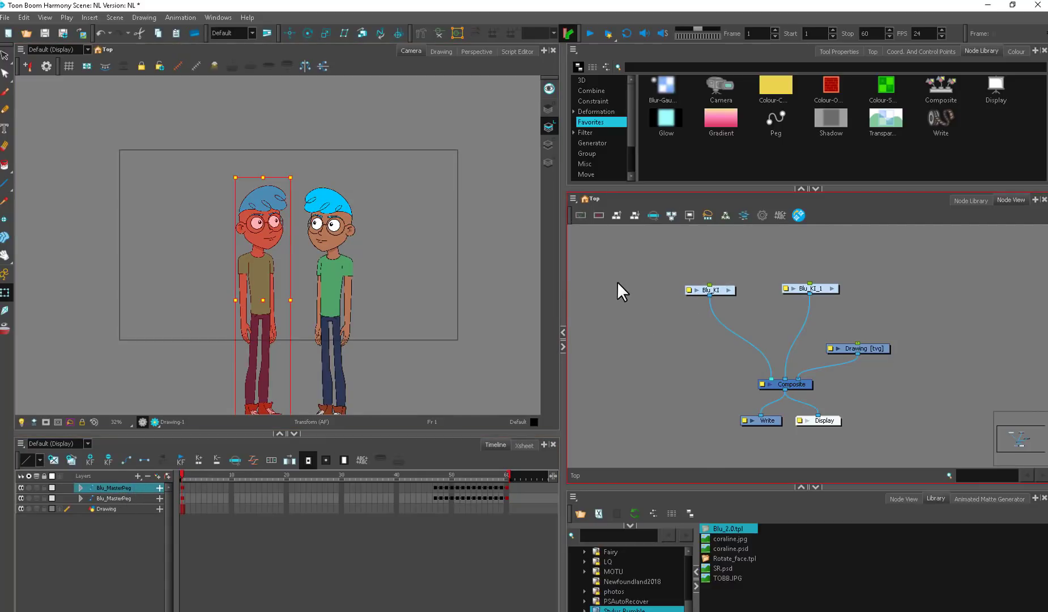
pyautogui.click(816, 289)
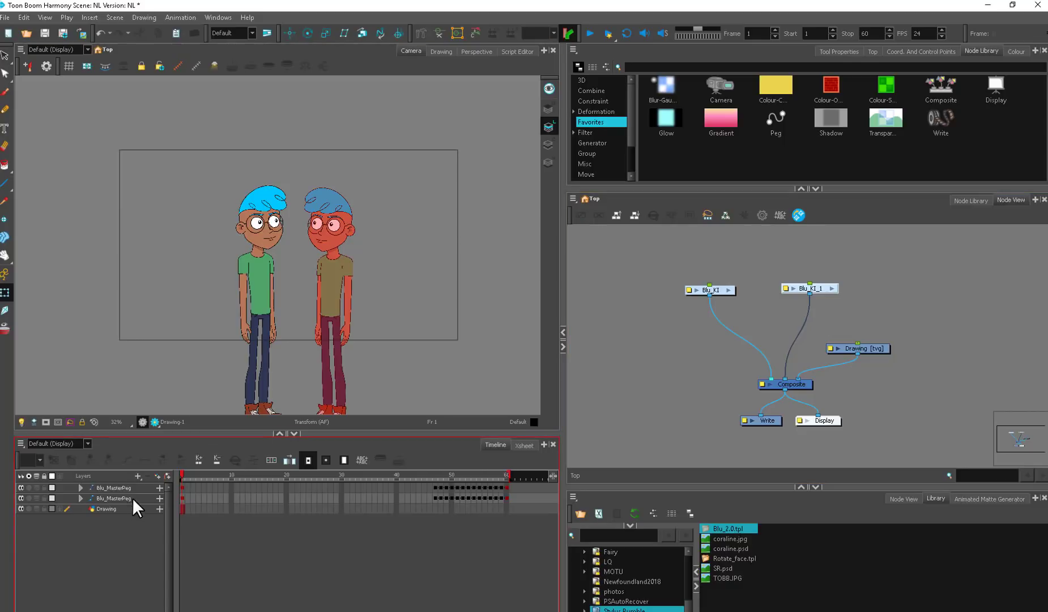
pyautogui.click(182, 499)
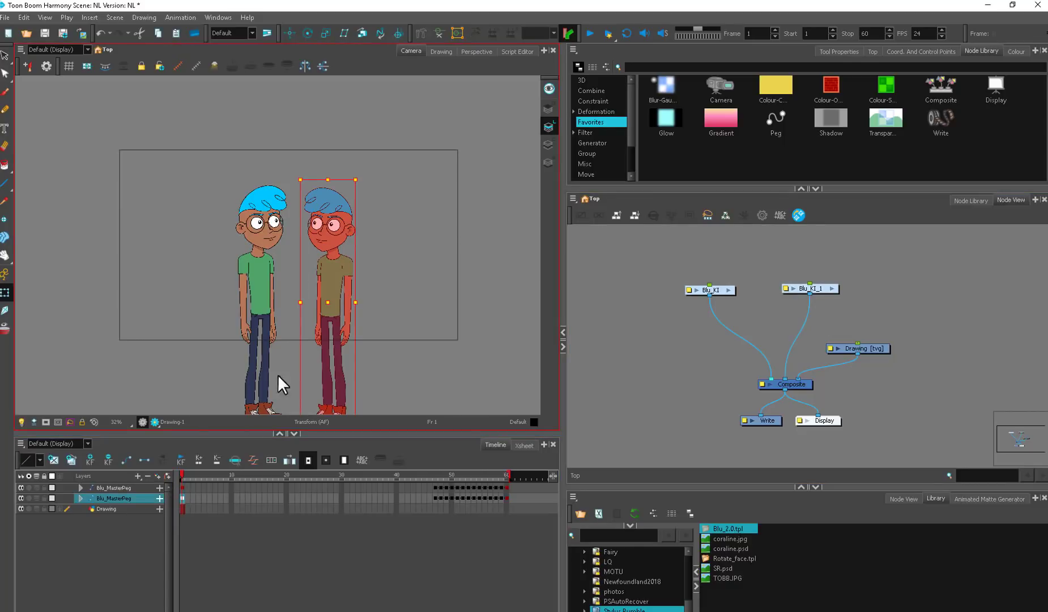
pyautogui.click(183, 488)
pyautogui.click(182, 498)
# Step: Rearrange the Blu_KI, Blu_KI_1 and Drawing nodes above the Composite node to tidy the network
pyautogui.moveTo(733, 288); pyautogui.dragTo(721, 289)
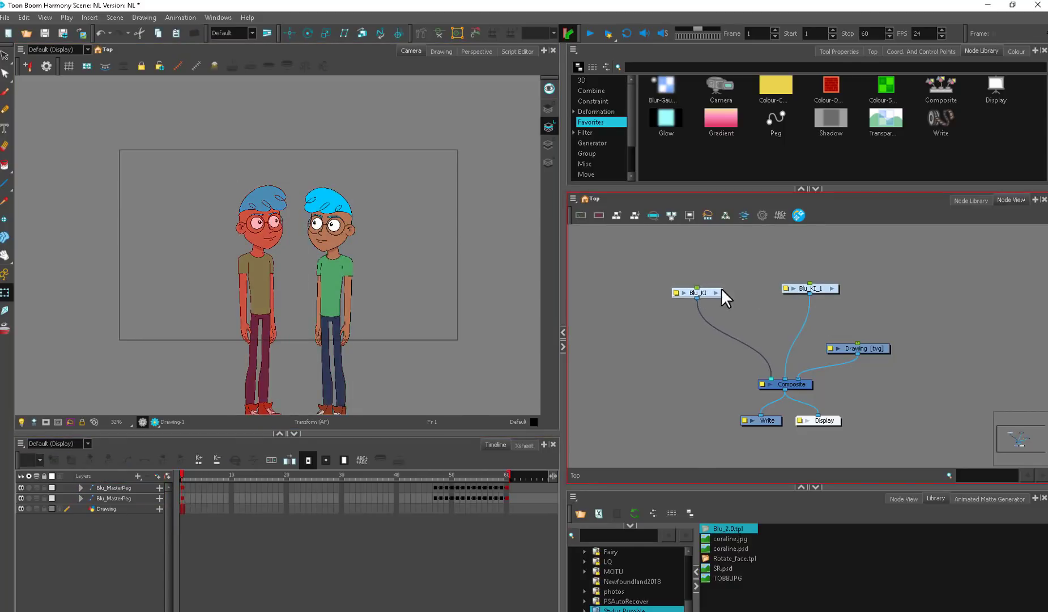
pyautogui.moveTo(718, 271); pyautogui.dragTo(700, 290)
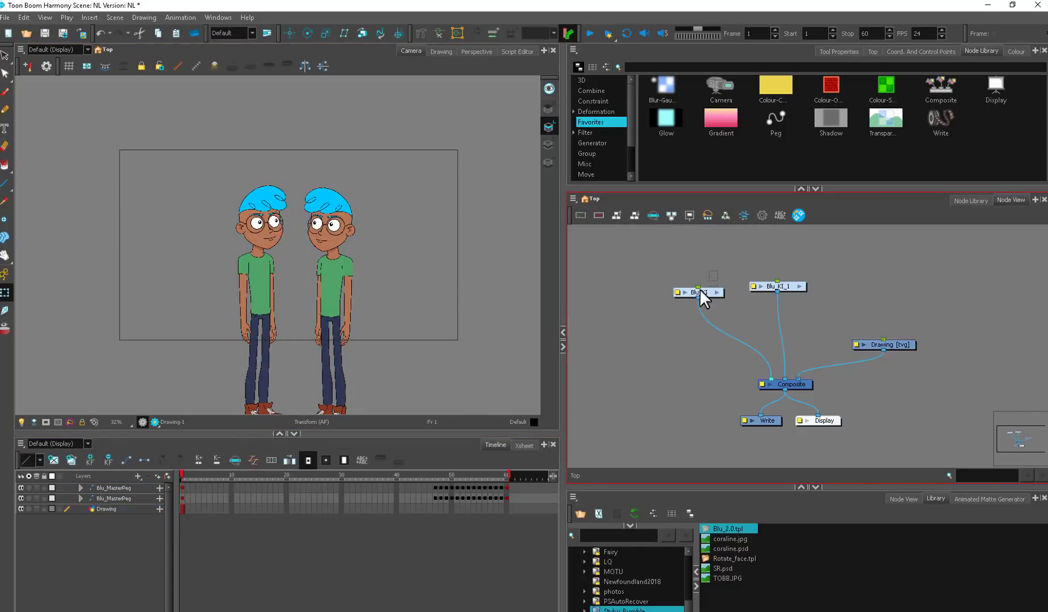
pyautogui.click(699, 290)
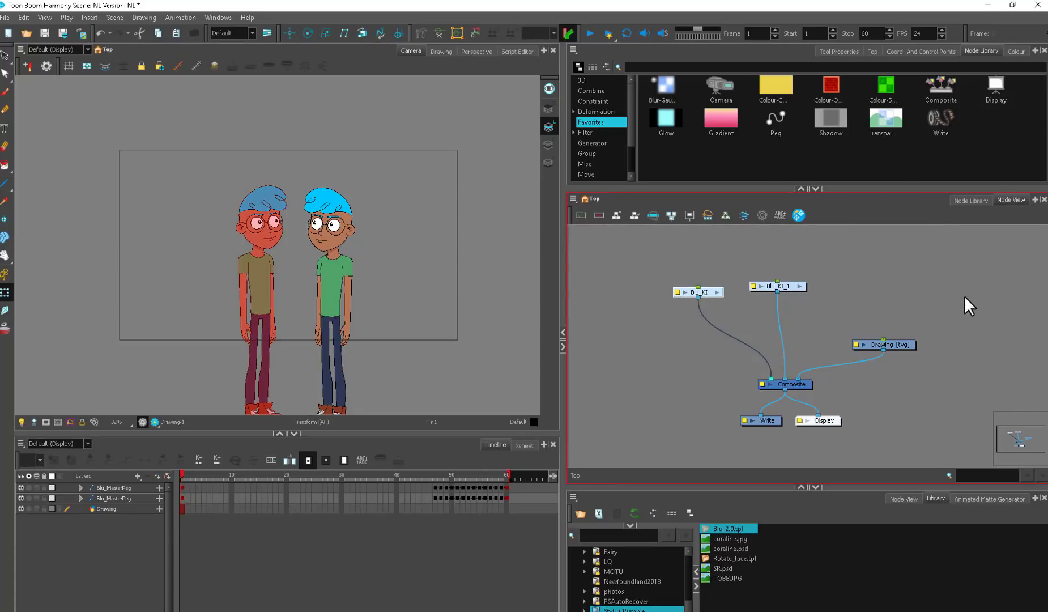
pyautogui.moveTo(794, 384); pyautogui.dragTo(822, 397)
pyautogui.click(838, 381)
pyautogui.scroll(1, 839, 386)
pyautogui.click(785, 380)
pyautogui.scroll(1, 792, 382)
pyautogui.moveTo(928, 342)
pyautogui.mouseDown()
pyautogui.moveTo(840, 356)
pyautogui.moveTo(848, 347)
pyautogui.mouseUp()
# Step: Add a Peg node above the Drawing node and connect its output to the drawing's transformation input
pyautogui.hotkey('ctrl', 'p')
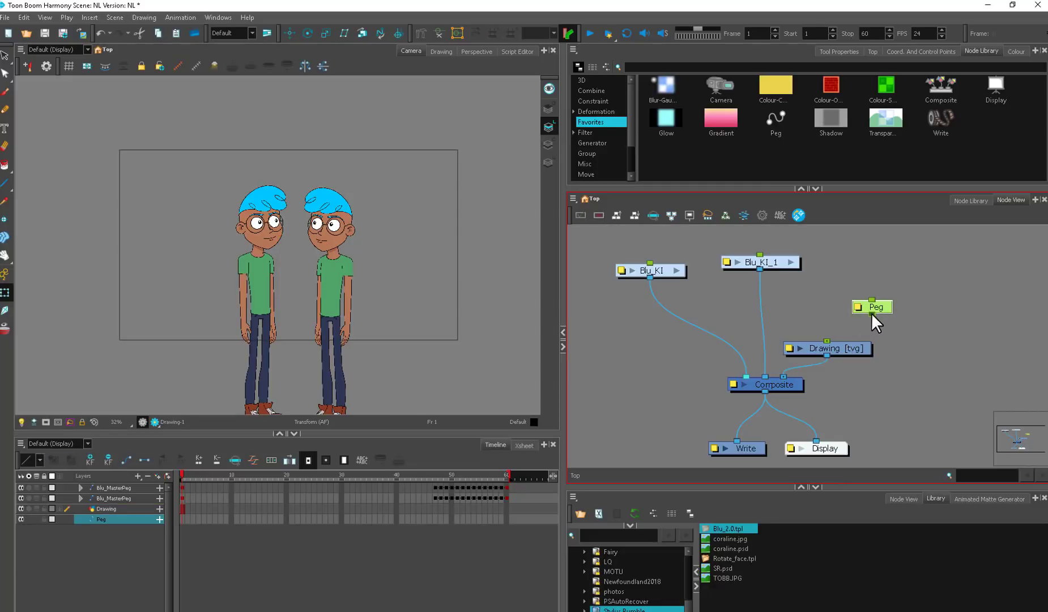
pyautogui.click(896, 312)
pyautogui.scroll(1, 900, 312)
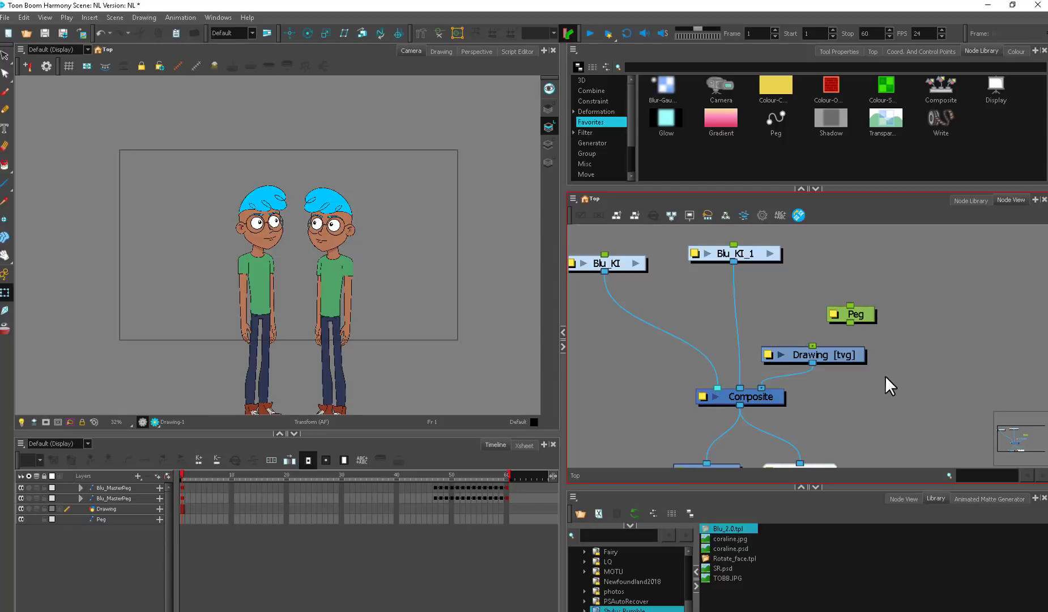
pyautogui.moveTo(771, 392); pyautogui.dragTo(785, 397)
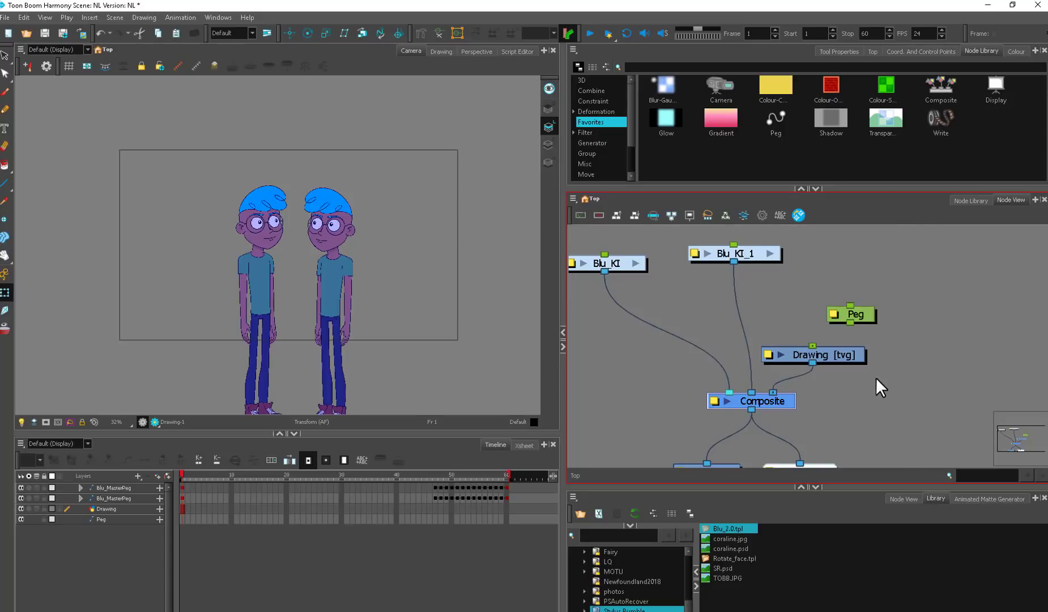
pyautogui.click(922, 346)
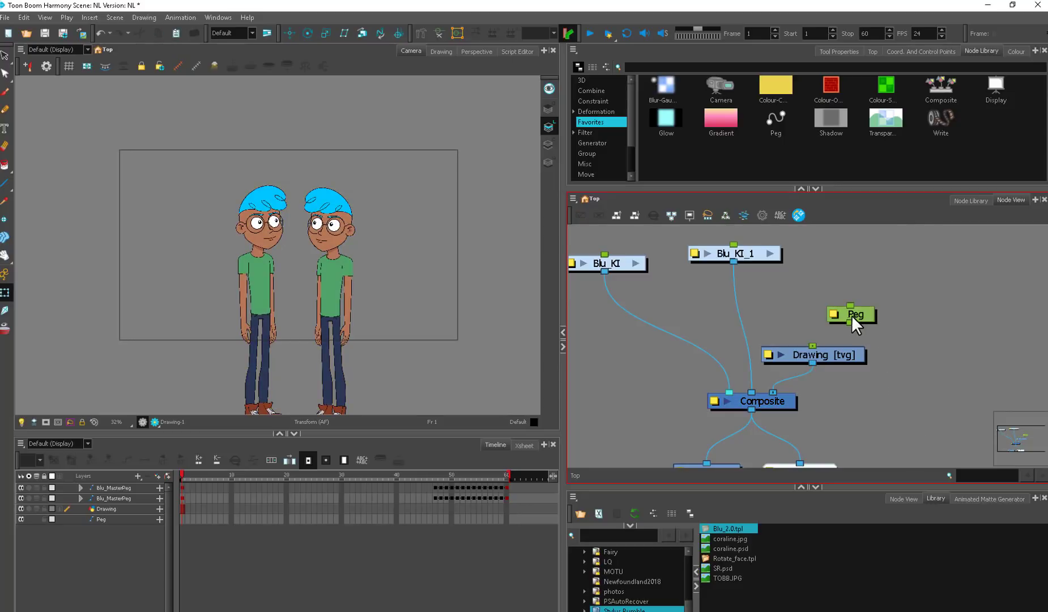
pyautogui.scroll(4, 816, 363)
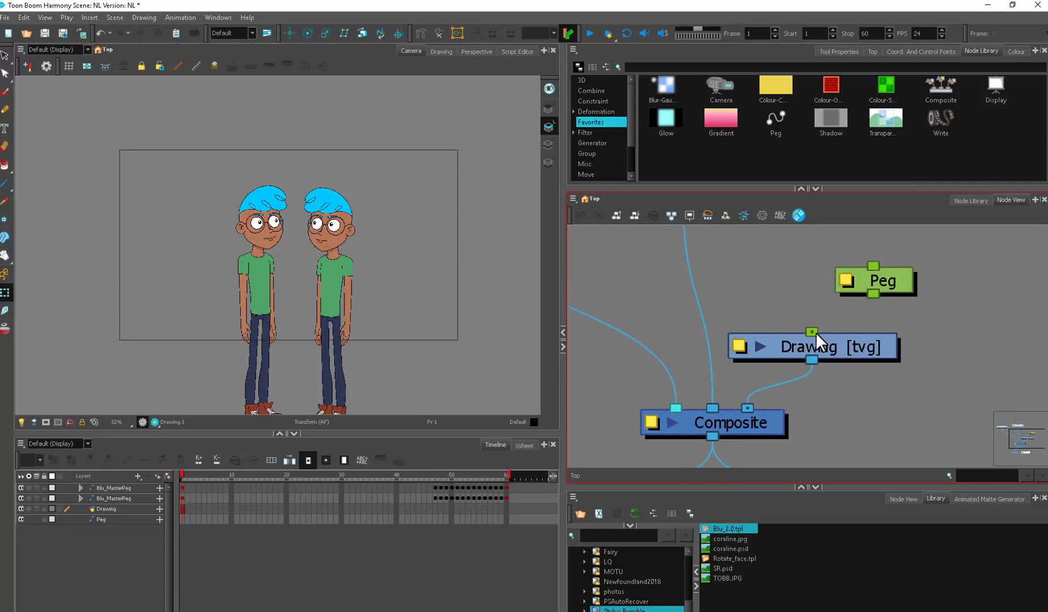
pyautogui.click(899, 286)
pyautogui.moveTo(873, 294); pyautogui.dragTo(812, 331)
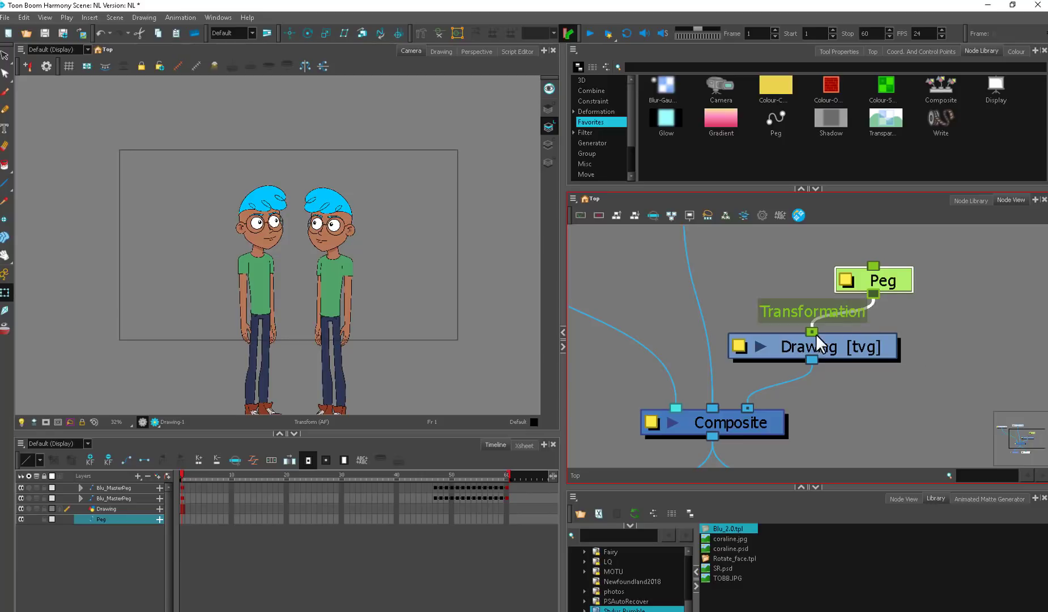
pyautogui.scroll(-3, 911, 366)
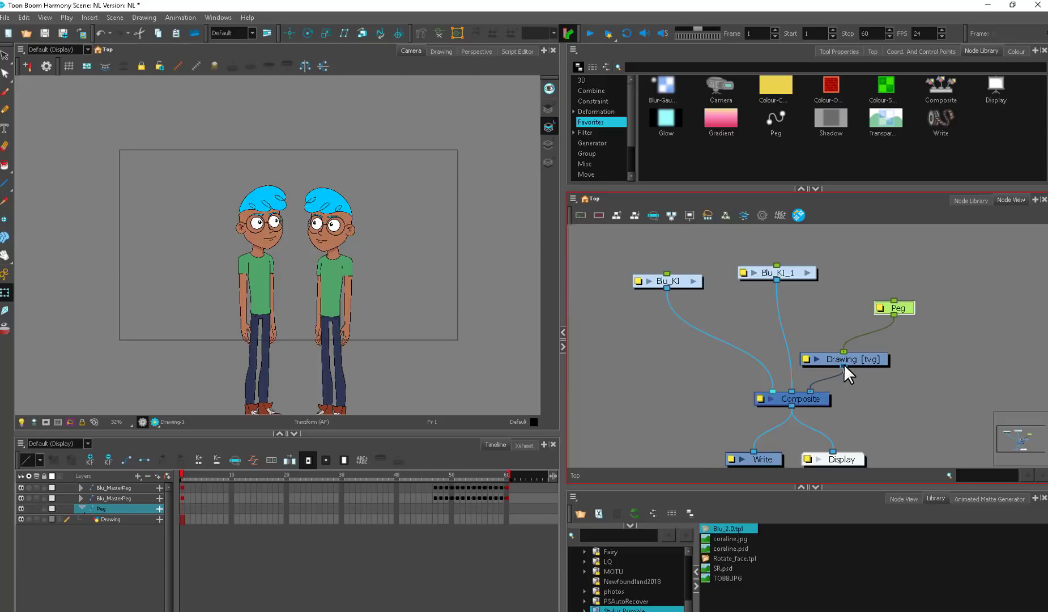
# Step: Reposition the Drawing node between its peg and the Composite node
pyautogui.scroll(2, 881, 371)
pyautogui.click(883, 358)
pyautogui.moveTo(883, 359)
pyautogui.mouseDown()
pyautogui.moveTo(901, 336)
pyautogui.moveTo(886, 339)
pyautogui.moveTo(948, 408)
pyautogui.moveTo(960, 403)
pyautogui.moveTo(867, 359)
pyautogui.mouseUp()
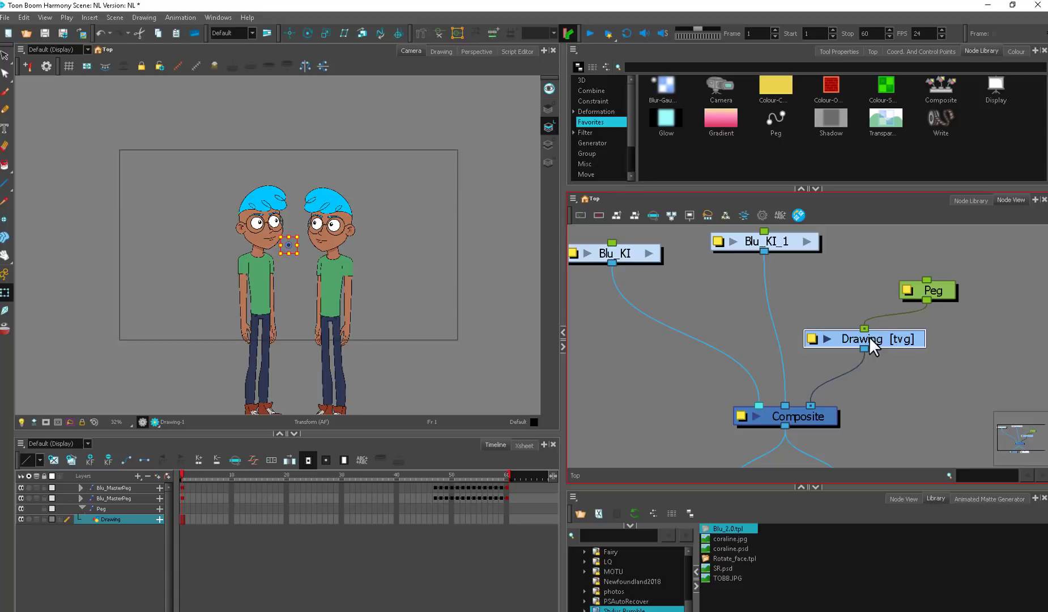
# Step: Add a second peg above the Blu_KI_1 group, connect it to the group's input and align it over the group
pyautogui.scroll(2, 823, 362)
pyautogui.moveTo(785, 270); pyautogui.dragTo(854, 371)
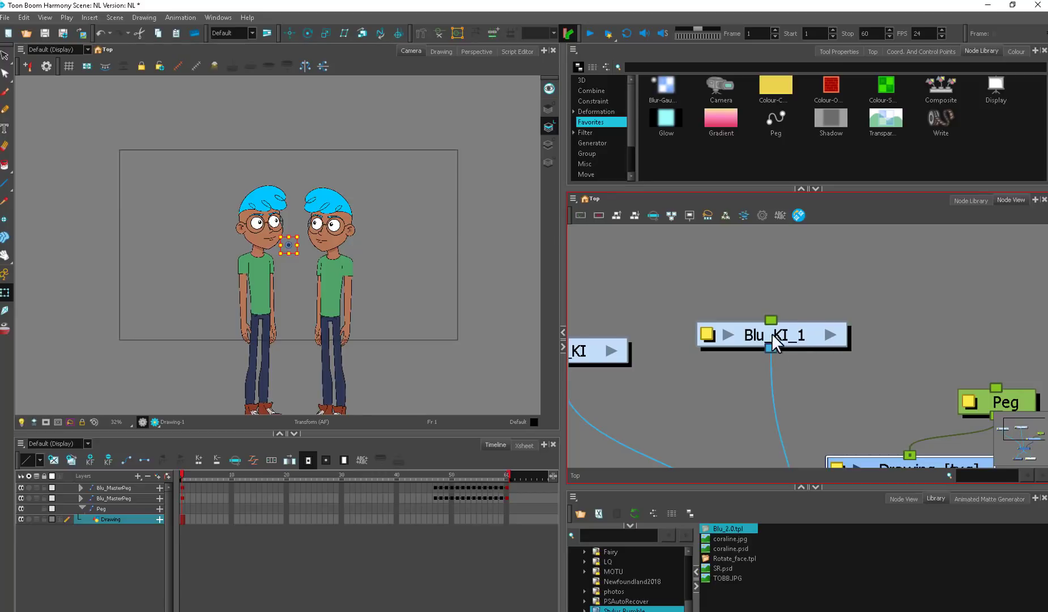
pyautogui.moveTo(798, 247); pyautogui.dragTo(796, 251)
pyautogui.click(772, 268)
pyautogui.hotkey('ctrl', 'p')
pyautogui.press('Return')
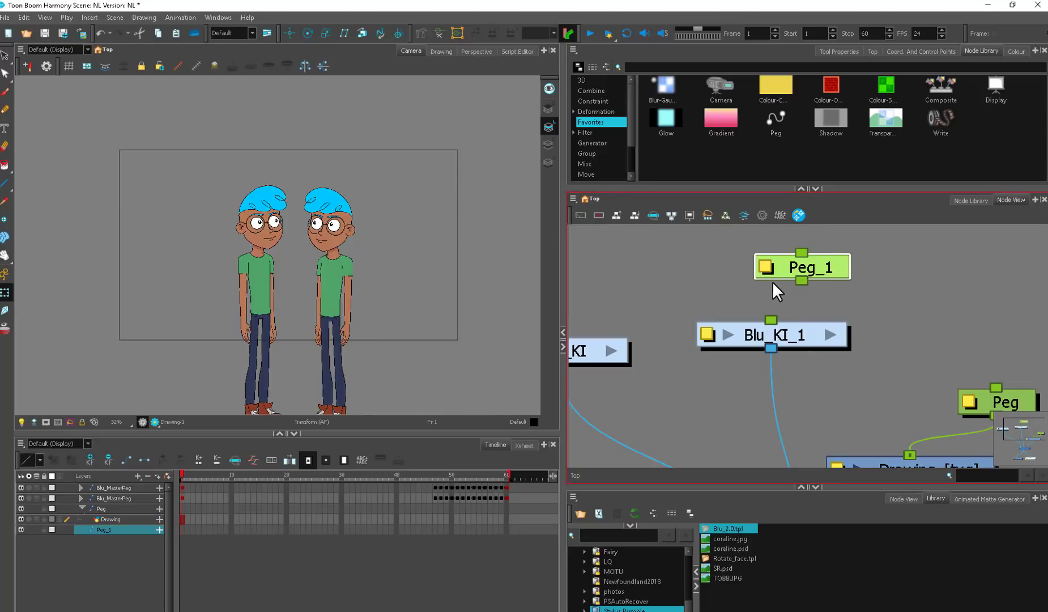
pyautogui.moveTo(794, 286); pyautogui.dragTo(772, 318)
pyautogui.moveTo(819, 267); pyautogui.dragTo(793, 271)
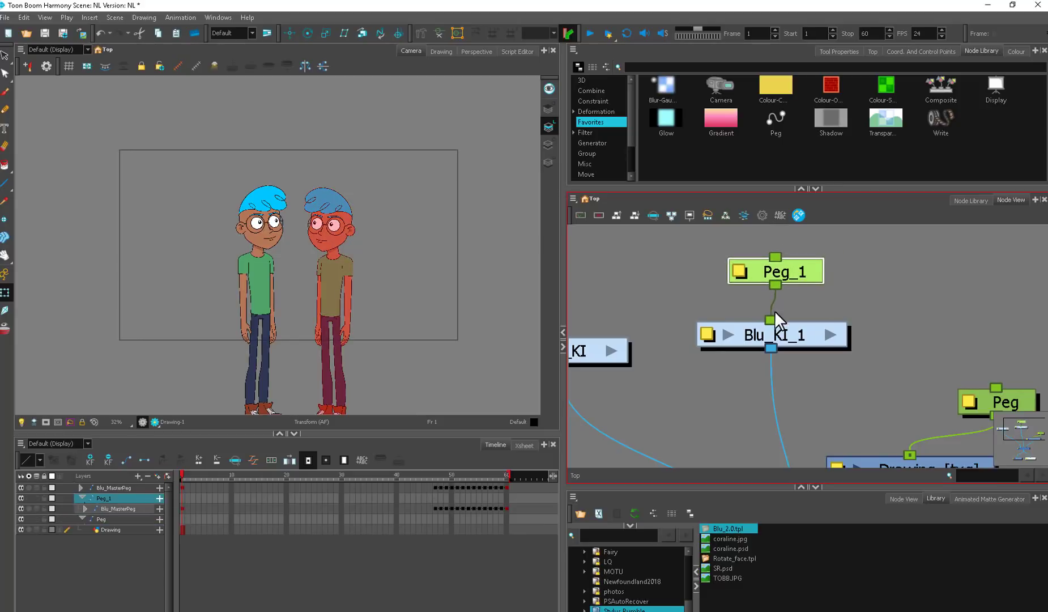
pyautogui.scroll(-2, 799, 282)
# Step: Space the Blu_KI and Blu_KI_1 group nodes apart, keeping Blu_KI_1 beneath its peg
pyautogui.press('1')
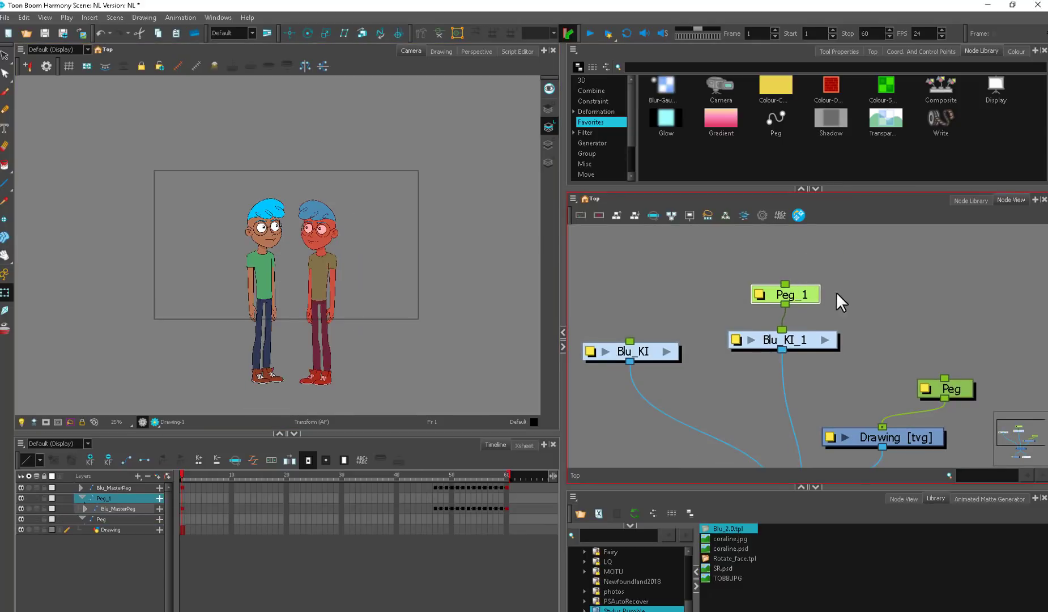
pyautogui.press('1')
pyautogui.press('1')
pyautogui.press('1')
pyautogui.click(884, 334)
pyautogui.moveTo(883, 333); pyautogui.dragTo(874, 283)
pyautogui.press('2')
pyautogui.moveTo(692, 296)
pyautogui.mouseDown()
pyautogui.moveTo(691, 310)
pyautogui.moveTo(712, 302)
pyautogui.mouseUp()
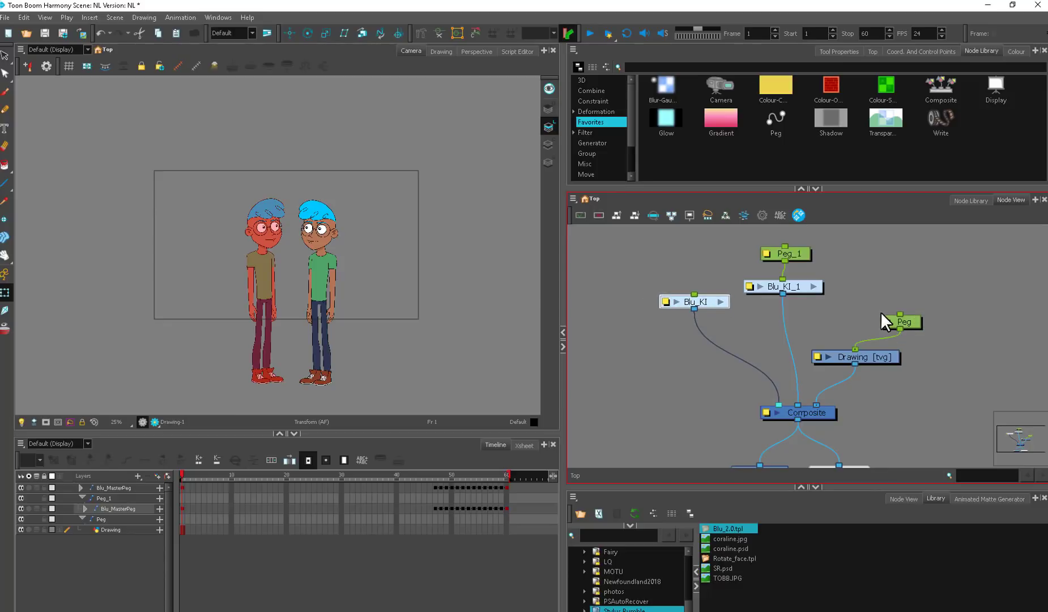
pyautogui.moveTo(703, 301); pyautogui.dragTo(679, 300)
pyautogui.moveTo(785, 284); pyautogui.dragTo(787, 296)
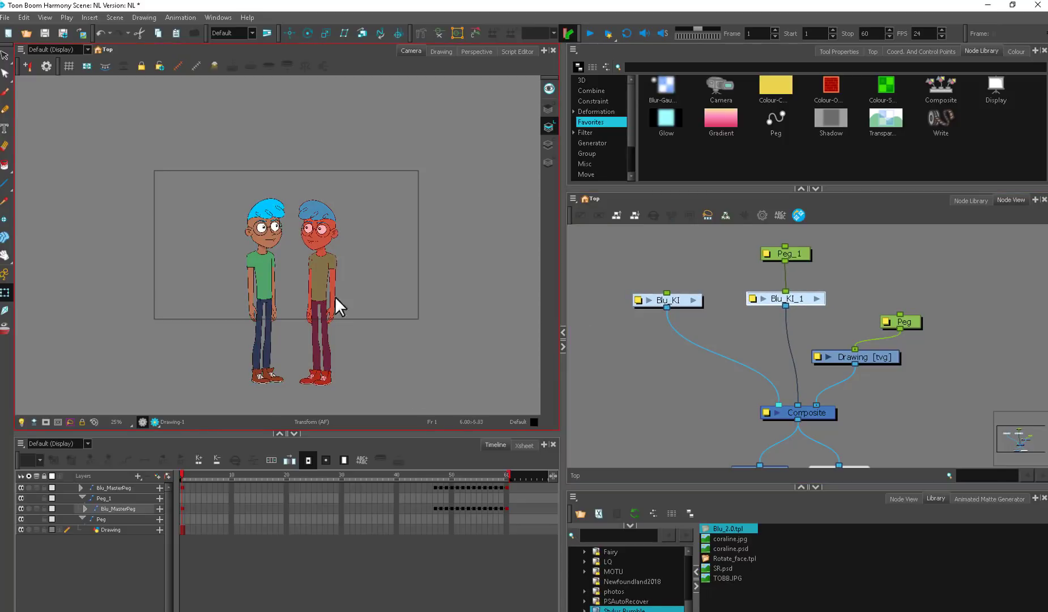
# Step: Enter the Blu_KI group to examine the character rig's node network
pyautogui.scroll(2, 697, 363)
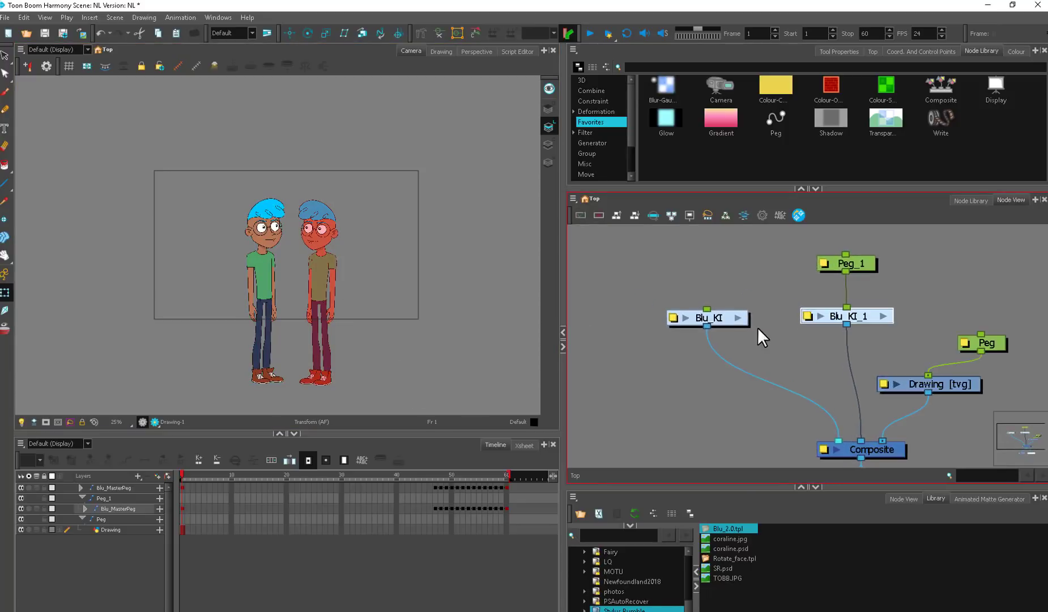
pyautogui.click(725, 311)
pyautogui.scroll(-3, 903, 370)
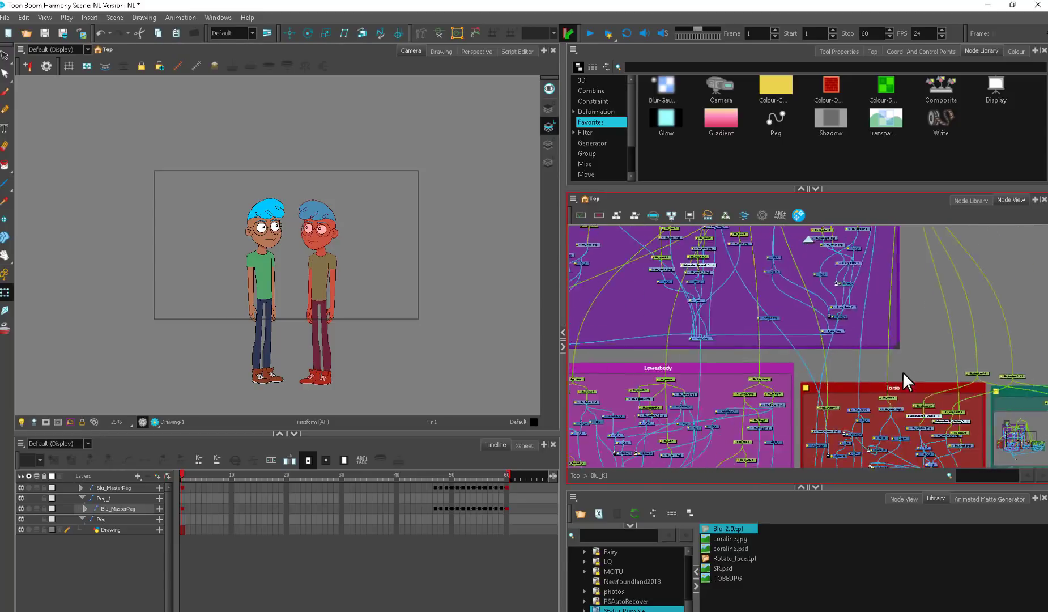
# Step: Enlarge the Node View by extending its upper and lower edges and widening it toward the Camera view
pyautogui.moveTo(816, 484); pyautogui.dragTo(816, 494)
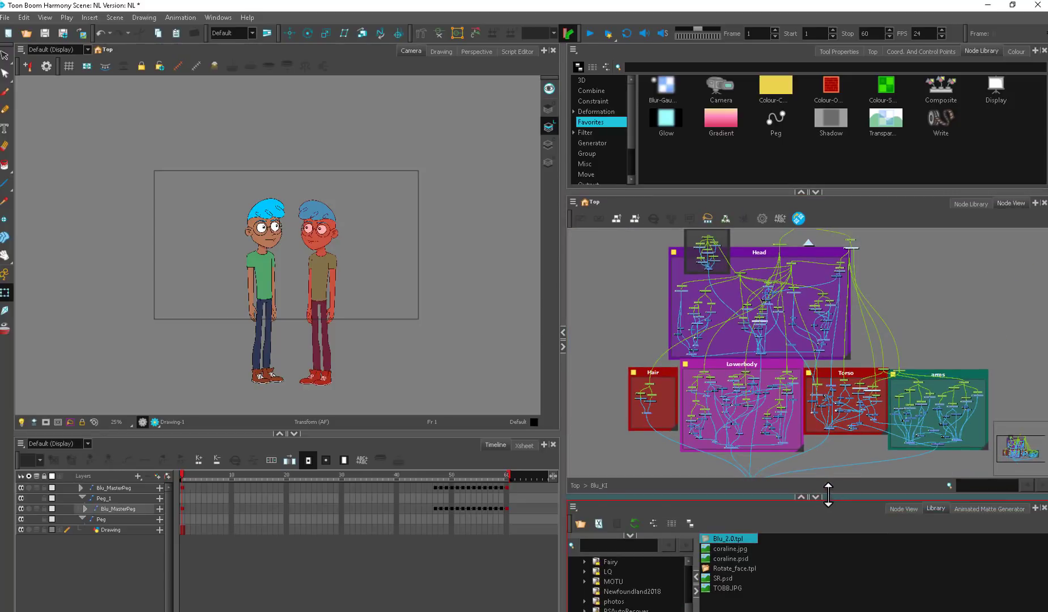
pyautogui.click(847, 448)
pyautogui.scroll(1, 850, 439)
pyautogui.moveTo(850, 438); pyautogui.dragTo(843, 437)
pyautogui.moveTo(808, 192); pyautogui.dragTo(808, 144)
pyautogui.moveTo(564, 460); pyautogui.dragTo(461, 459)
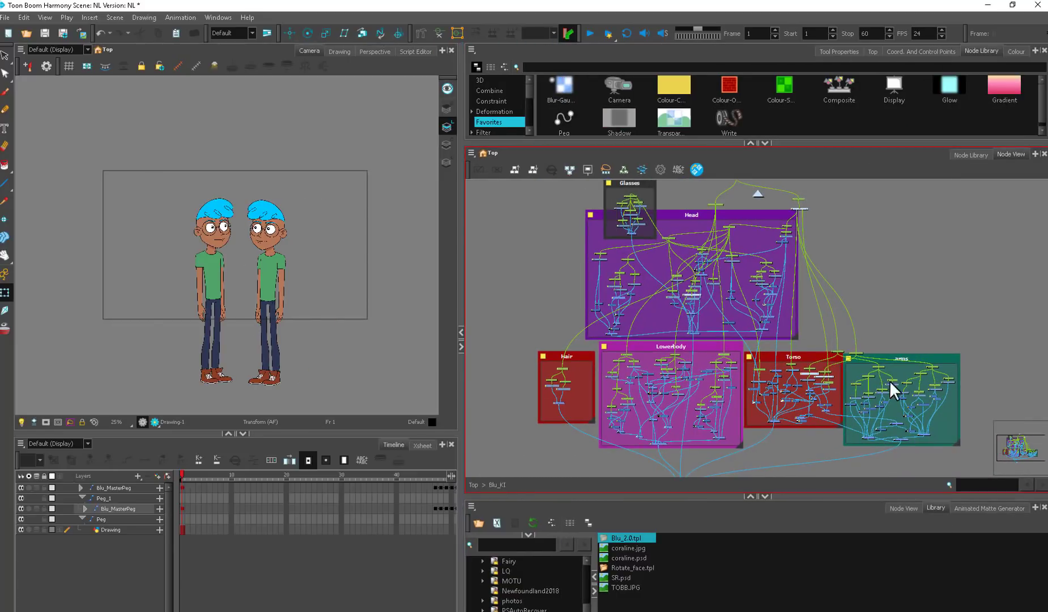
# Step: Move the arms backdrop with its nodes slightly away from the Torso backdrop and deselect it
pyautogui.click(920, 352)
pyautogui.moveTo(931, 358)
pyautogui.mouseDown()
pyautogui.moveTo(990, 352)
pyautogui.moveTo(941, 360)
pyautogui.mouseUp()
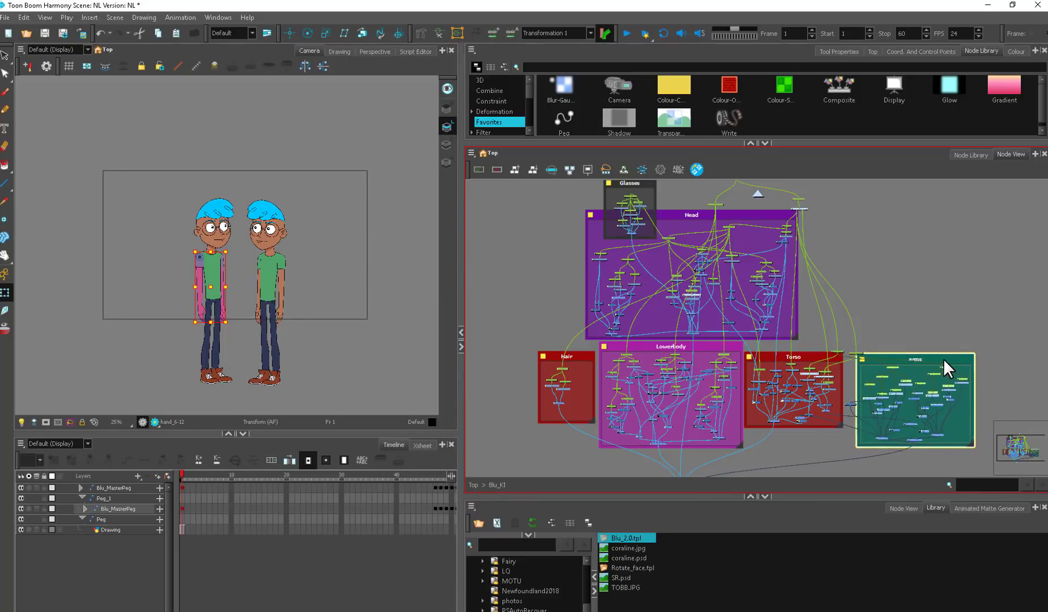
pyautogui.click(893, 271)
# Step: Examine the right-eye nodes inside the Head backdrop and bring the character's face up close in the Camera view
pyautogui.scroll(1, 810, 266)
pyautogui.moveTo(810, 264); pyautogui.dragTo(773, 308)
pyautogui.scroll(3, 711, 305)
pyautogui.moveTo(646, 310); pyautogui.dragTo(557, 307)
pyautogui.scroll(1, 557, 308)
pyautogui.moveTo(703, 252); pyautogui.dragTo(666, 324)
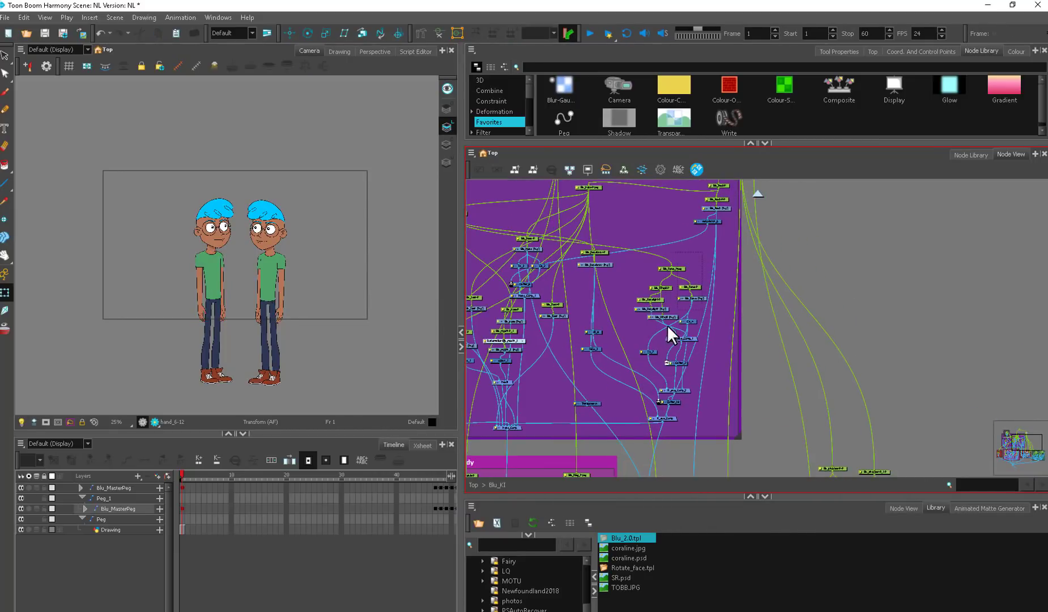
pyautogui.moveTo(635, 358); pyautogui.dragTo(637, 365)
pyautogui.press('2')
pyautogui.press('2')
pyautogui.press('2')
pyautogui.press('2')
pyautogui.moveTo(319, 309)
pyautogui.mouseDown()
pyautogui.moveTo(405, 350)
pyautogui.moveTo(309, 326)
pyautogui.mouseUp()
pyautogui.press('2')
pyautogui.press('2')
pyautogui.moveTo(388, 345); pyautogui.dragTo(290, 340)
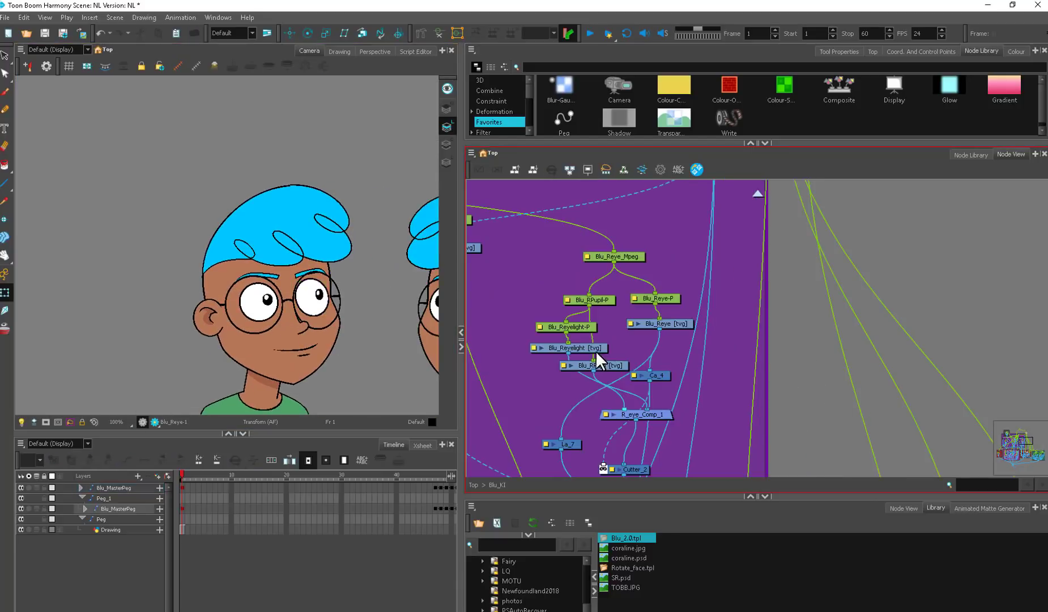
# Step: Space out the Blu_Reyelight, Blu_RPupil and Blu_Reye drawing nodes beneath their pegs
pyautogui.click(593, 346)
pyautogui.moveTo(605, 364); pyautogui.dragTo(615, 367)
pyautogui.moveTo(670, 326); pyautogui.dragTo(666, 333)
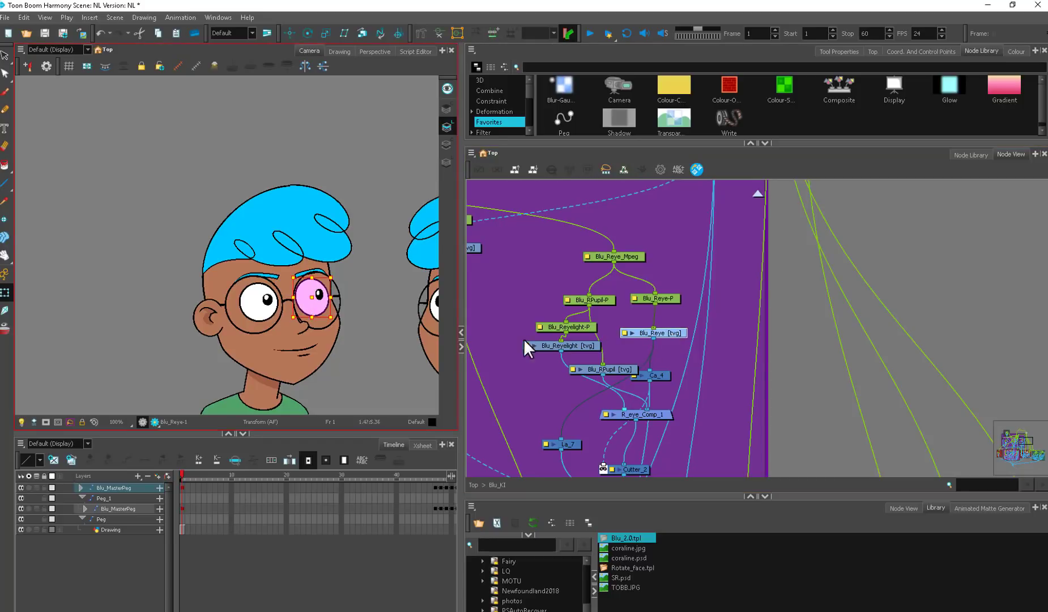
pyautogui.click(668, 336)
pyautogui.click(669, 334)
# Step: Line up the Blu_Reye drawing node beneath Blu_Reye-P and select that peg to check which artwork it controls
pyautogui.click(642, 258)
pyautogui.moveTo(688, 293); pyautogui.dragTo(719, 326)
pyautogui.scroll(-1, 719, 327)
pyautogui.click(704, 362)
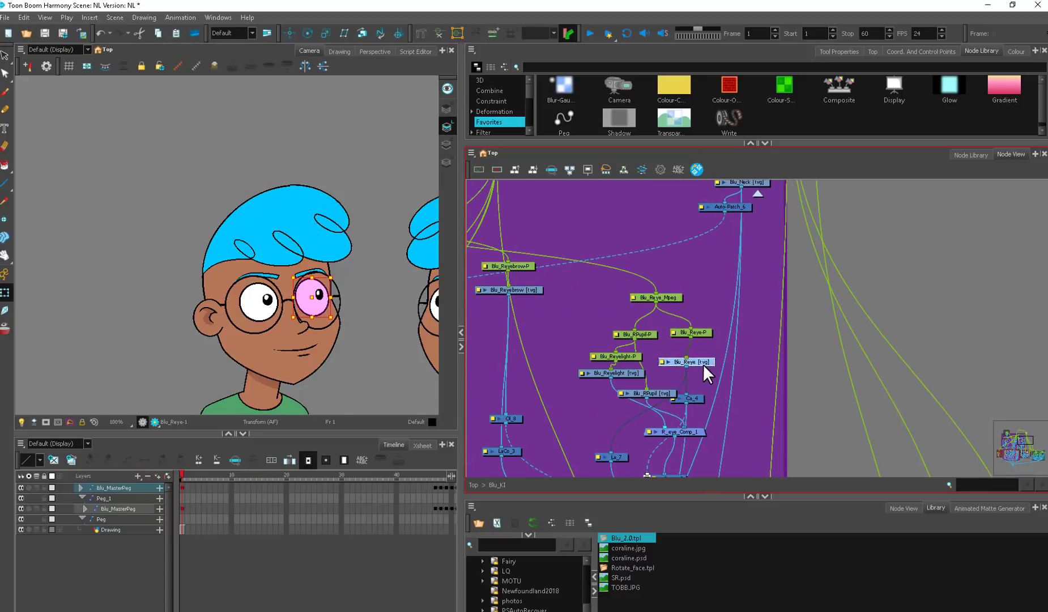
pyautogui.moveTo(704, 364); pyautogui.dragTo(706, 358)
pyautogui.click(700, 335)
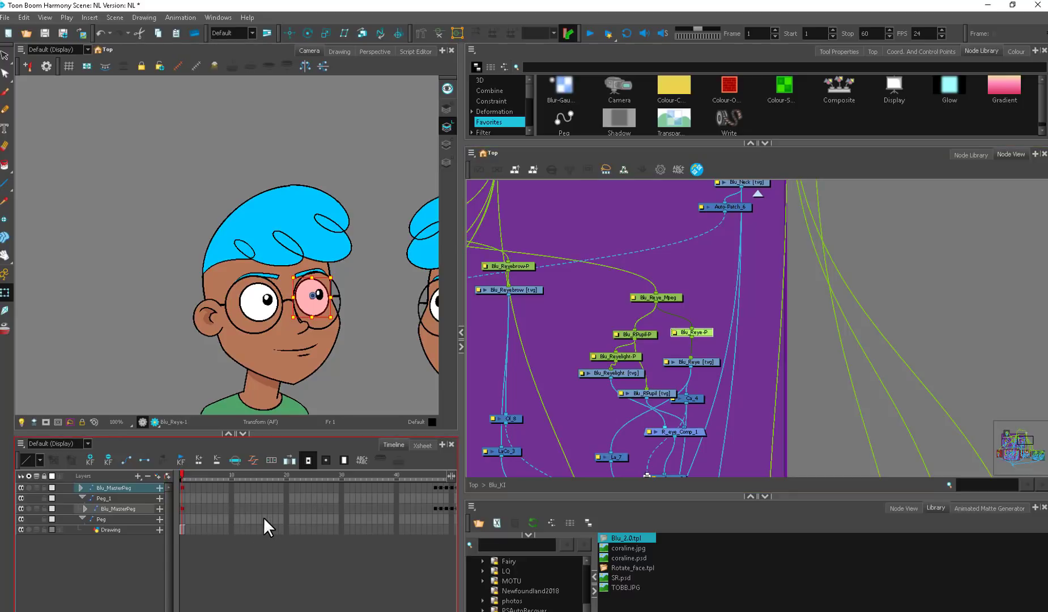
pyautogui.click(663, 357)
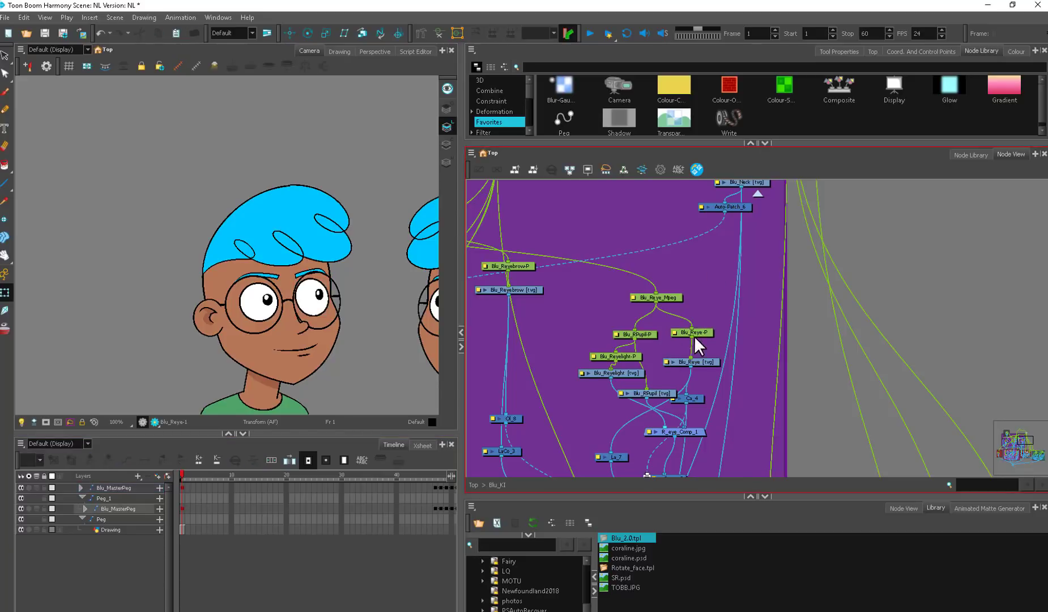
# Step: Select the right-eye nodes in the Head backdrop, insert a new backdrop around them and enlarge it slightly
pyautogui.moveTo(720, 349); pyautogui.dragTo(745, 374)
pyautogui.scroll(-2, 732, 331)
pyautogui.moveTo(733, 333); pyautogui.dragTo(666, 441)
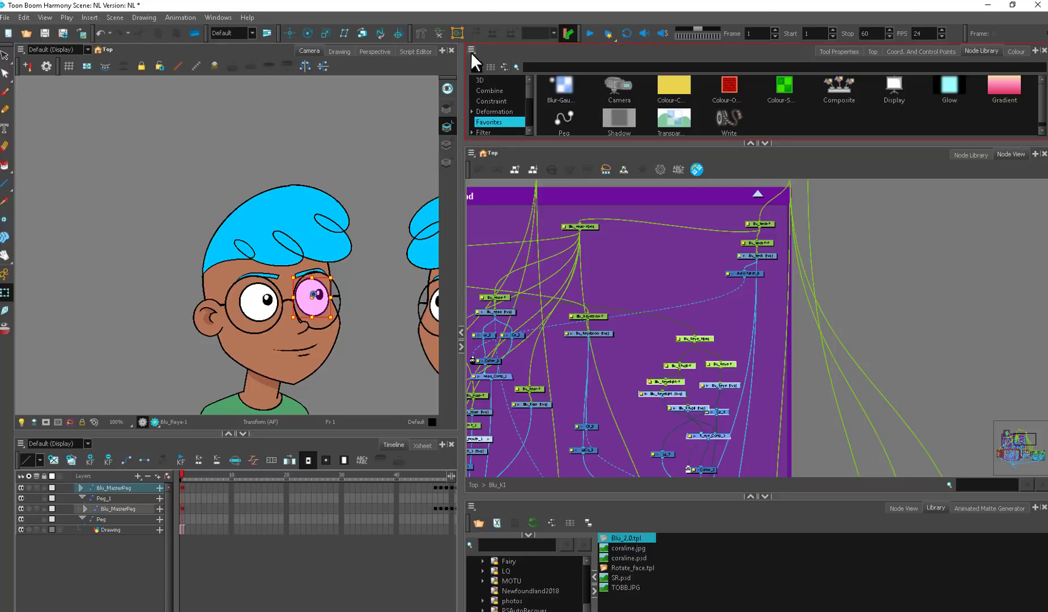
pyautogui.click(54, 481)
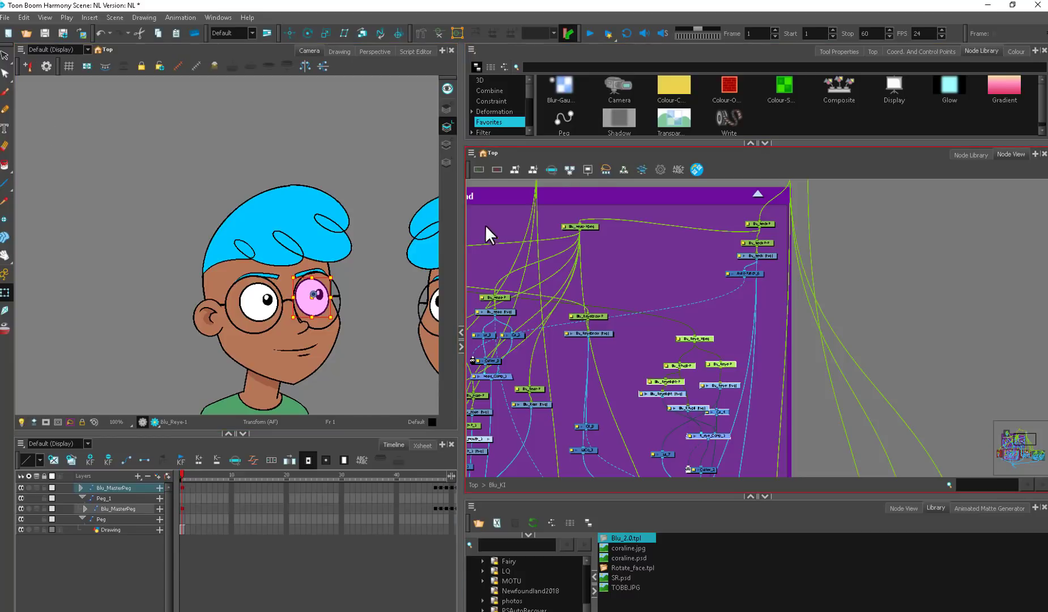
pyautogui.click(471, 152)
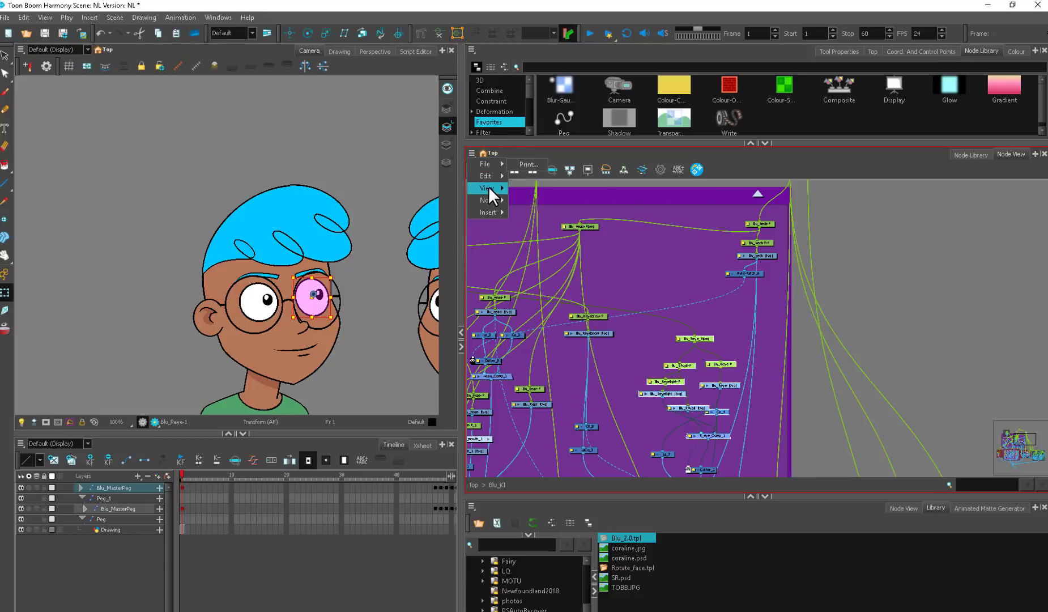
pyautogui.moveTo(491, 210)
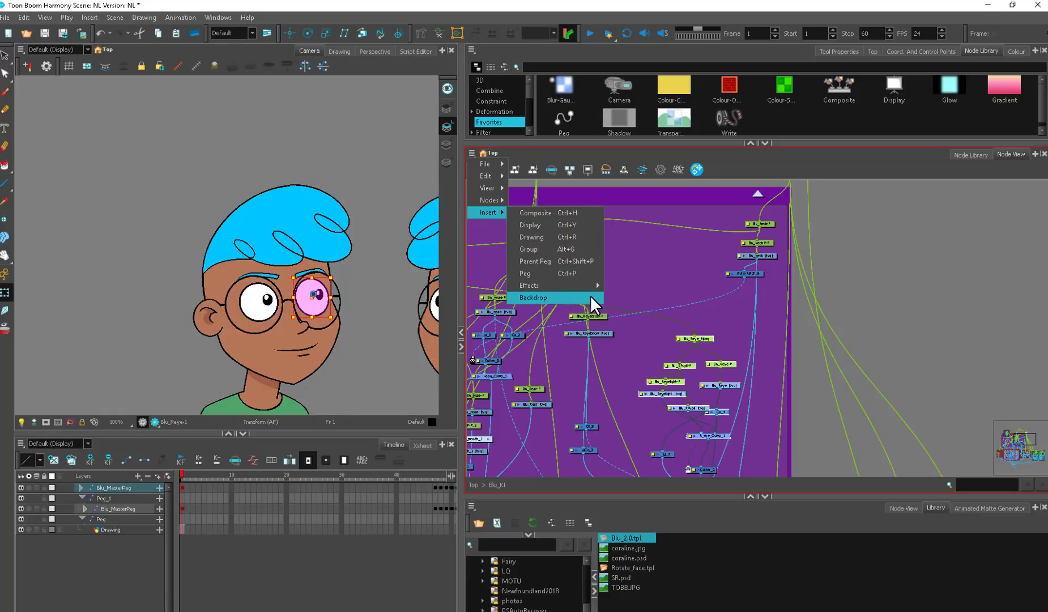
pyautogui.click(574, 296)
pyautogui.moveTo(777, 358); pyautogui.dragTo(716, 298)
pyautogui.scroll(1, 723, 322)
pyautogui.moveTo(685, 406); pyautogui.dragTo(695, 409)
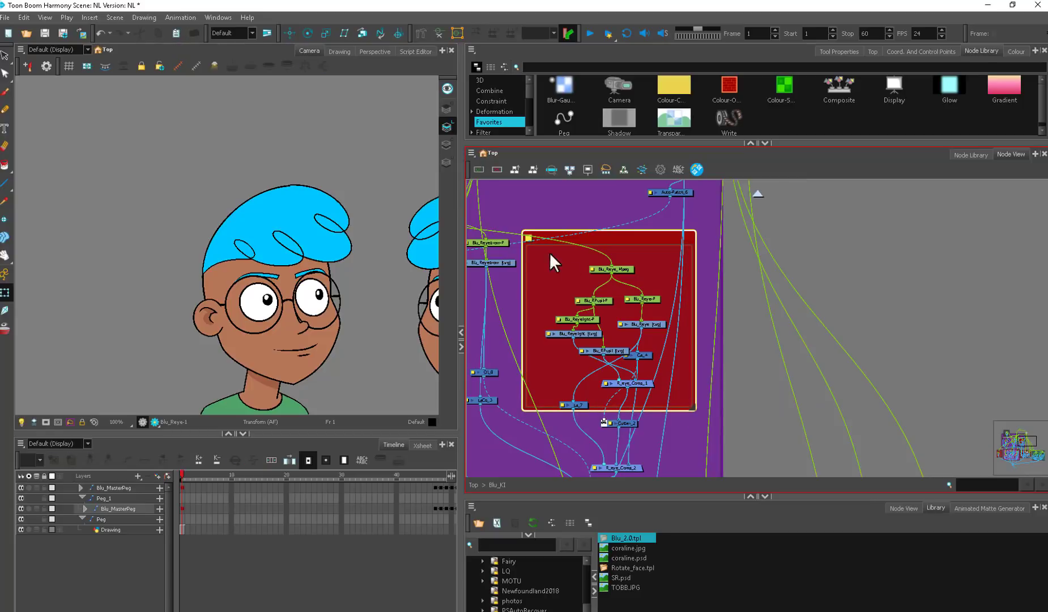
# Step: Change the new right-eye backdrop's colour to orange in its properties
pyautogui.doubleClick(530, 234)
pyautogui.click(398, 227)
pyautogui.click(369, 294)
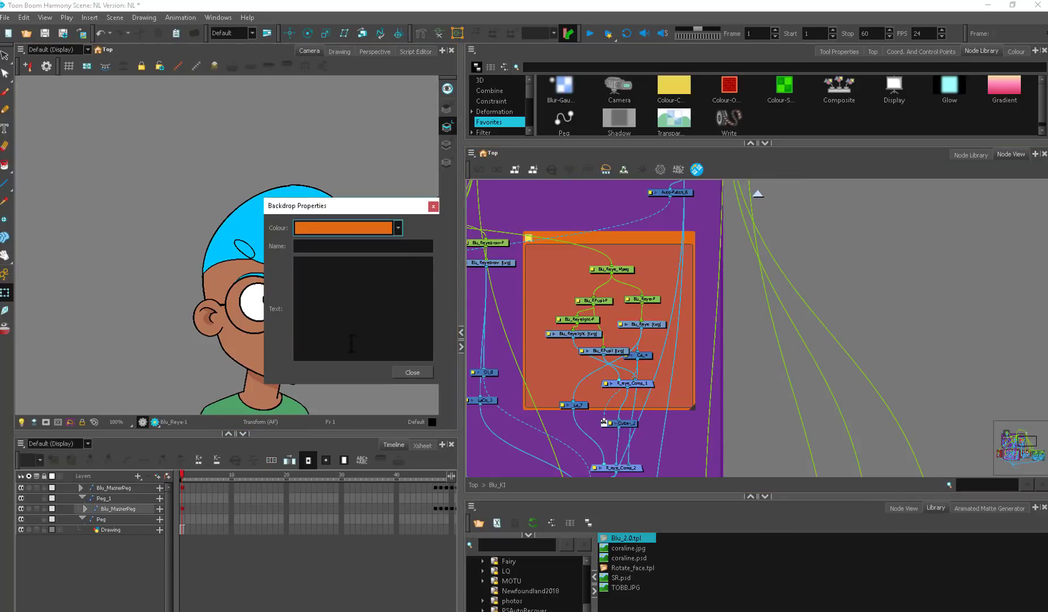
pyautogui.click(433, 207)
# Step: Name the orange backdrop "eye" and fill its description with the placeholder text "asdfsadfasdfasdfasdfas"
pyautogui.doubleClick(529, 237)
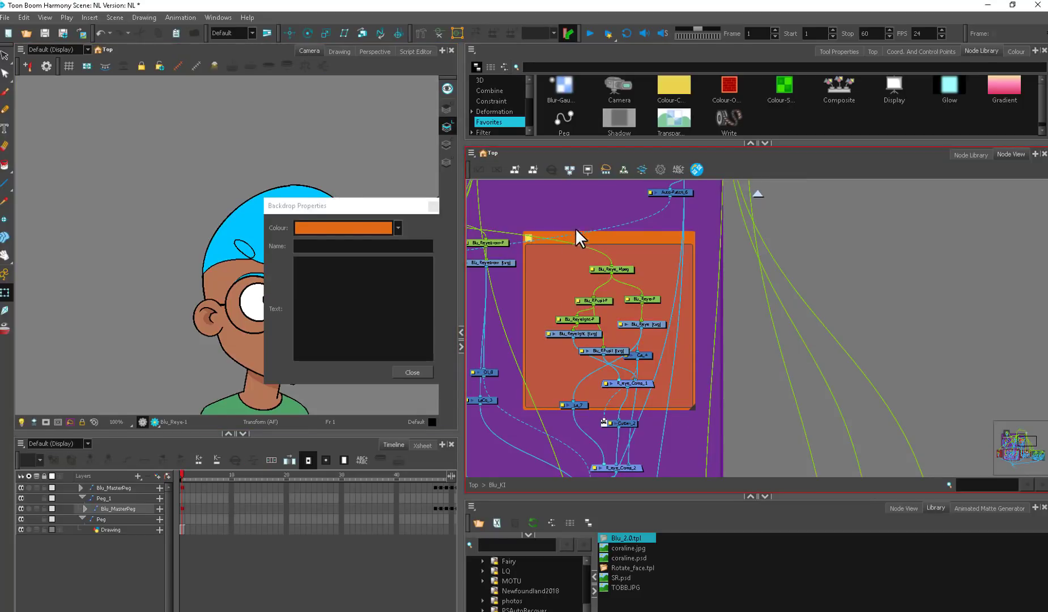
pyautogui.click(317, 247)
pyautogui.write('eye')
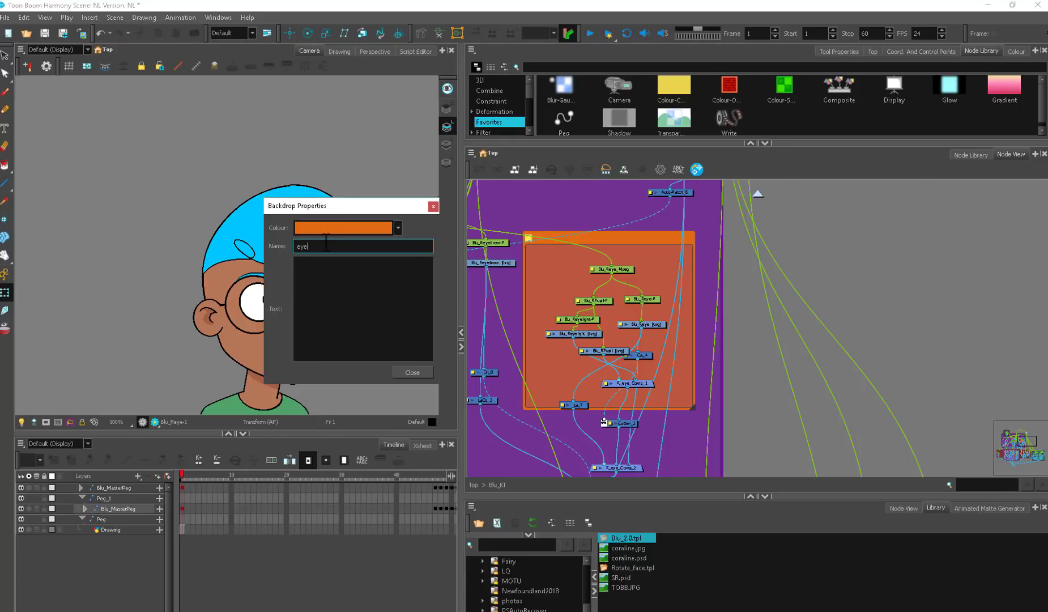
pyautogui.press('Return')
pyautogui.write('asdfsadfasdfasdfasdfas')
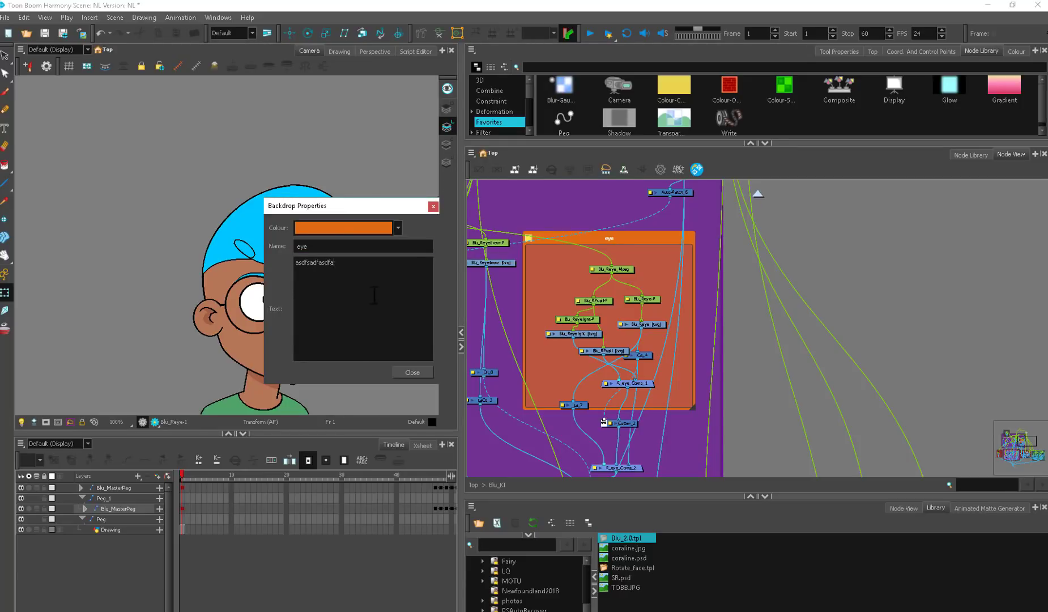
pyautogui.click(411, 372)
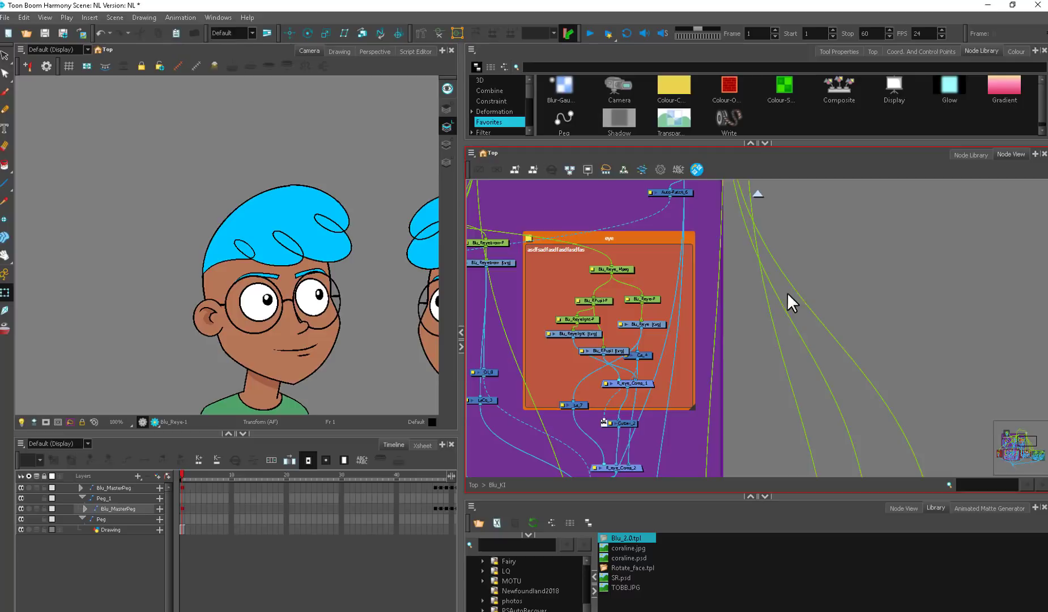
# Step: Examine the eye backdrop's label and text in relation to the Head, Torso and arms backdrops of the rig
pyautogui.scroll(-8, 787, 293)
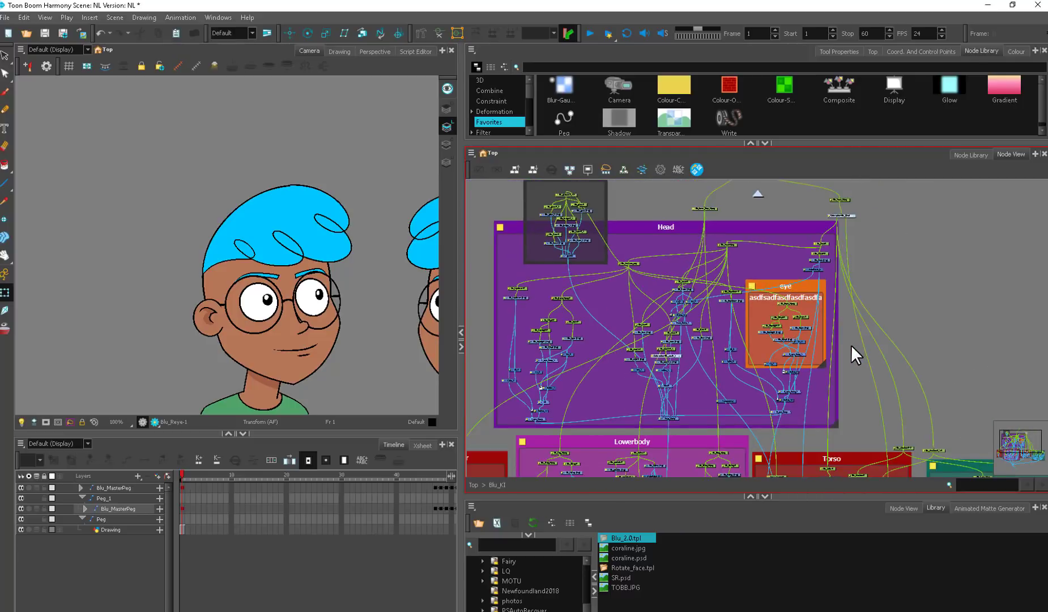
pyautogui.scroll(-1, 851, 344)
pyautogui.moveTo(872, 347); pyautogui.dragTo(864, 201)
pyautogui.scroll(-1, 930, 281)
pyautogui.moveTo(929, 281); pyautogui.dragTo(775, 322)
pyautogui.scroll(1, 776, 323)
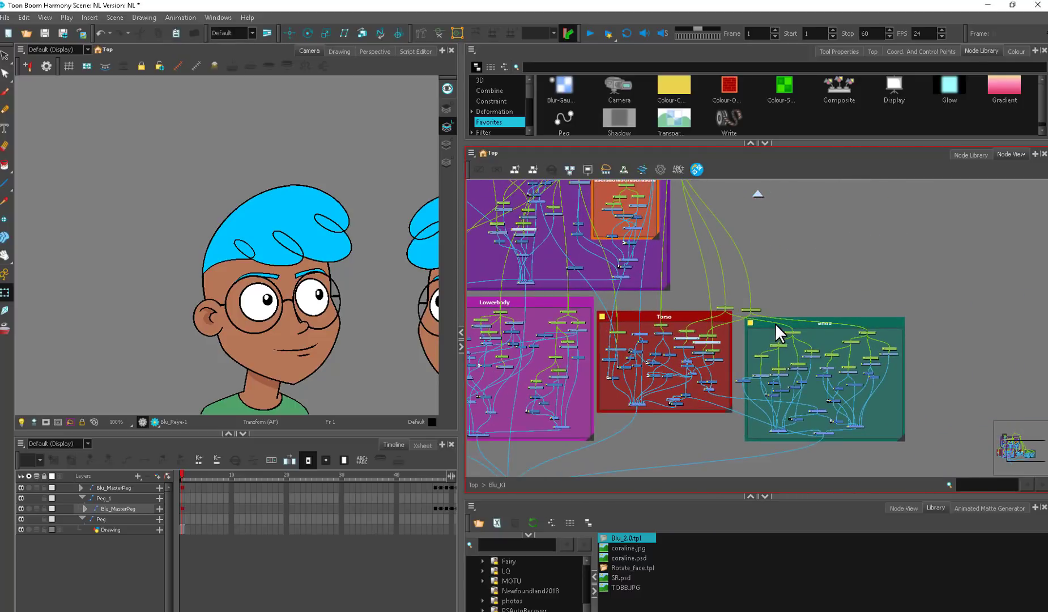
pyautogui.scroll(1, 776, 322)
pyautogui.moveTo(707, 247); pyautogui.dragTo(716, 437)
pyautogui.scroll(2, 716, 437)
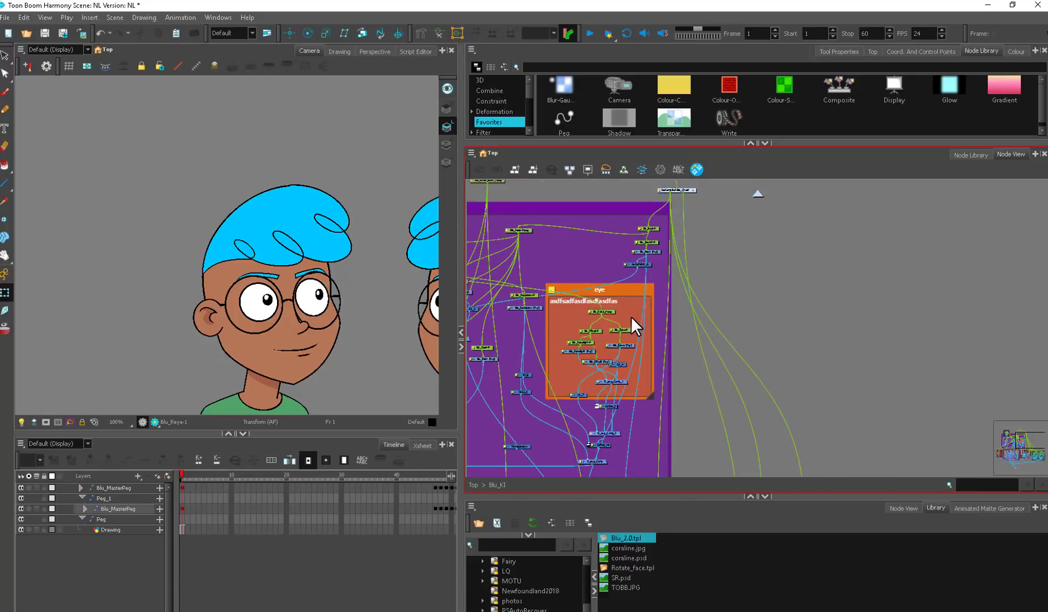
pyautogui.scroll(3, 630, 315)
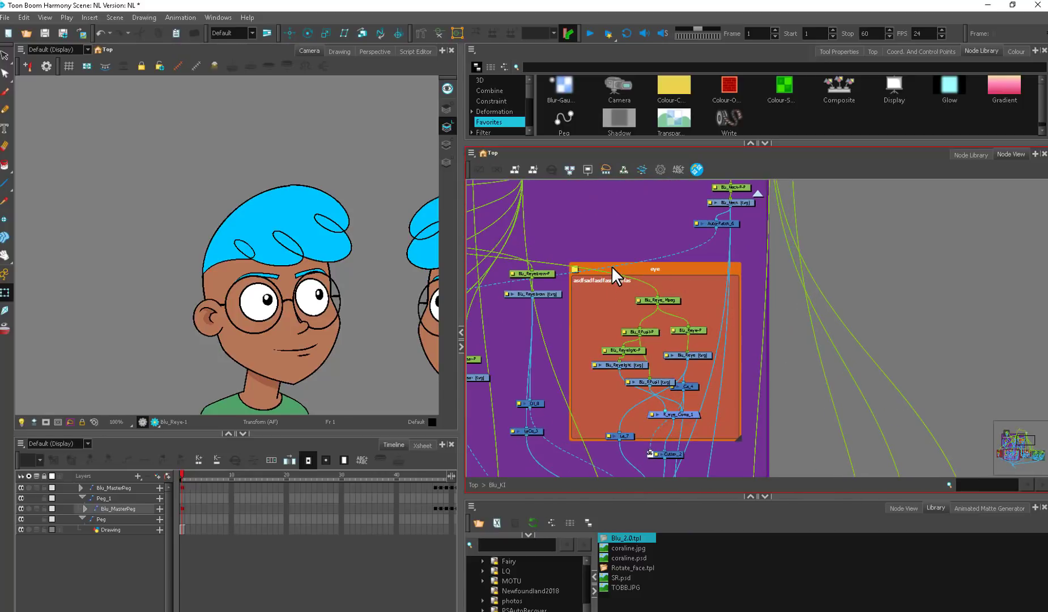
# Step: Move the eye backdrop slightly upward together with its nodes, then shorten its lower edge
pyautogui.scroll(1, 612, 265)
pyautogui.click(656, 258)
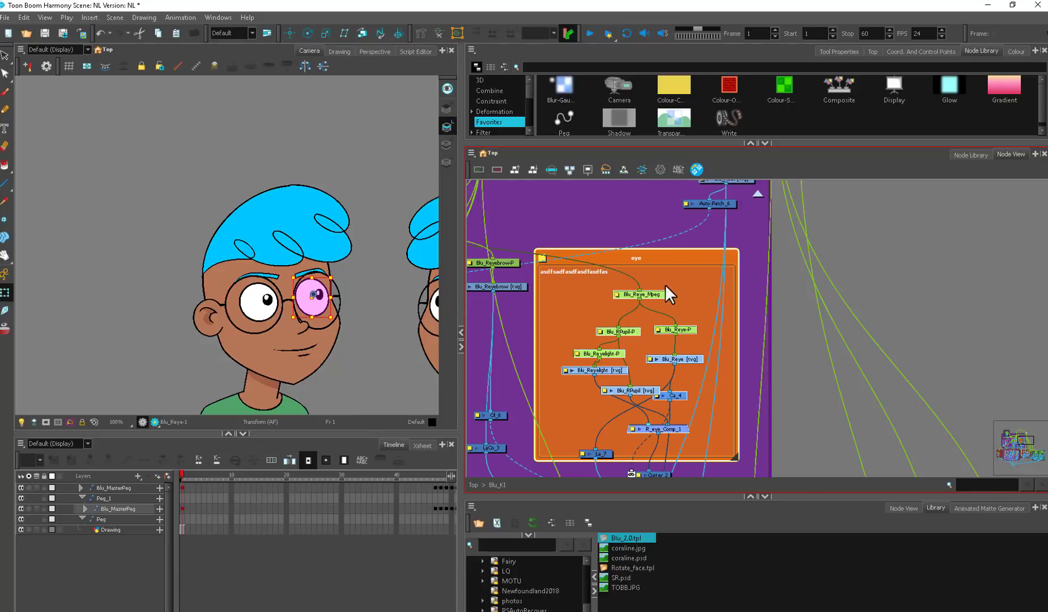
pyautogui.click(761, 291)
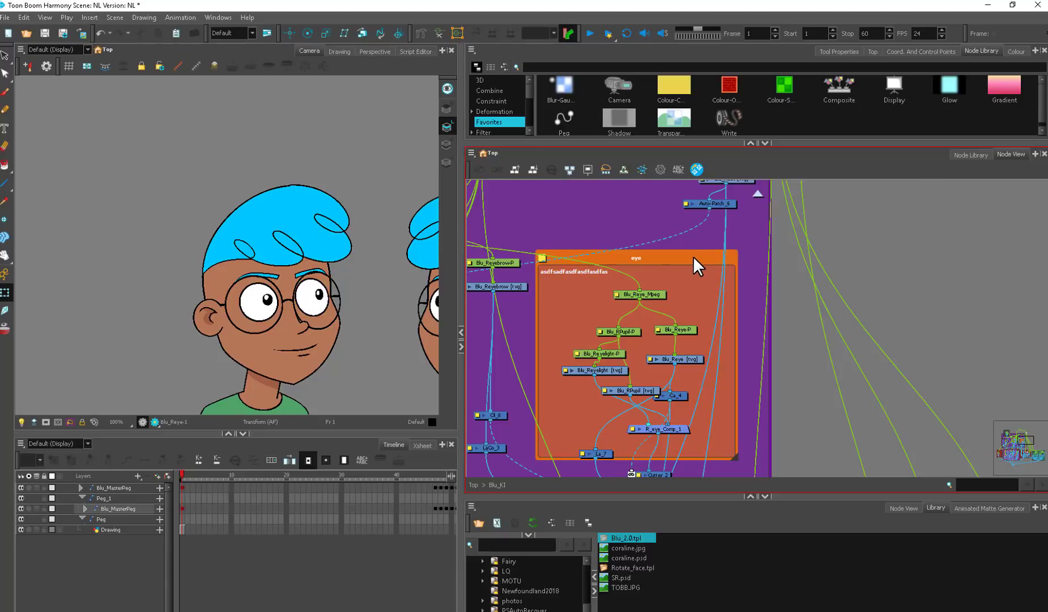
pyautogui.click(686, 271)
pyautogui.moveTo(768, 406); pyautogui.dragTo(745, 373)
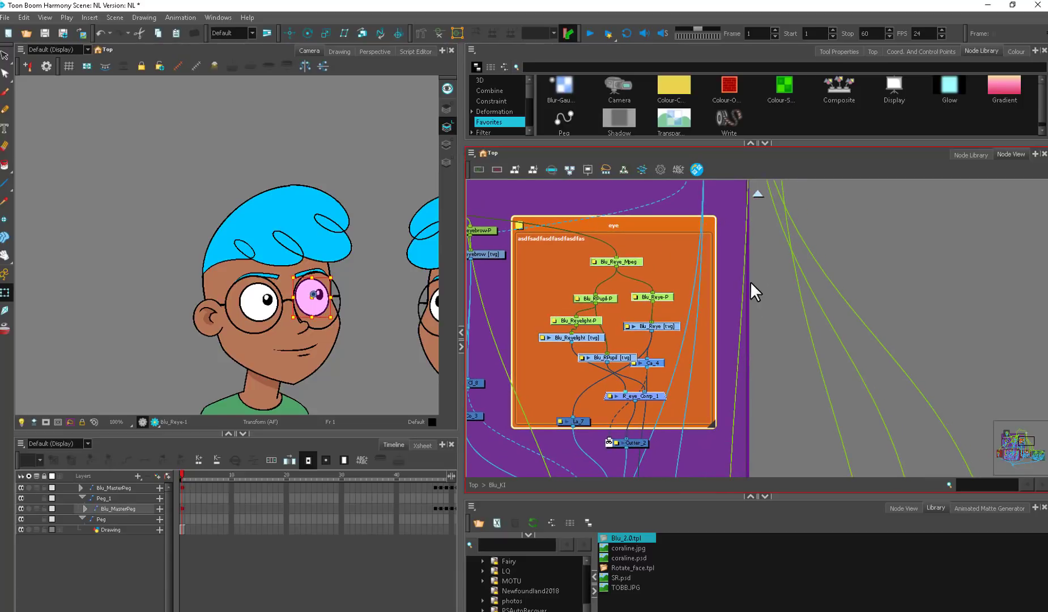
pyautogui.moveTo(679, 231)
pyautogui.mouseDown()
pyautogui.moveTo(810, 219)
pyautogui.moveTo(675, 222)
pyautogui.moveTo(747, 218)
pyautogui.moveTo(681, 212)
pyautogui.moveTo(691, 219)
pyautogui.mouseUp()
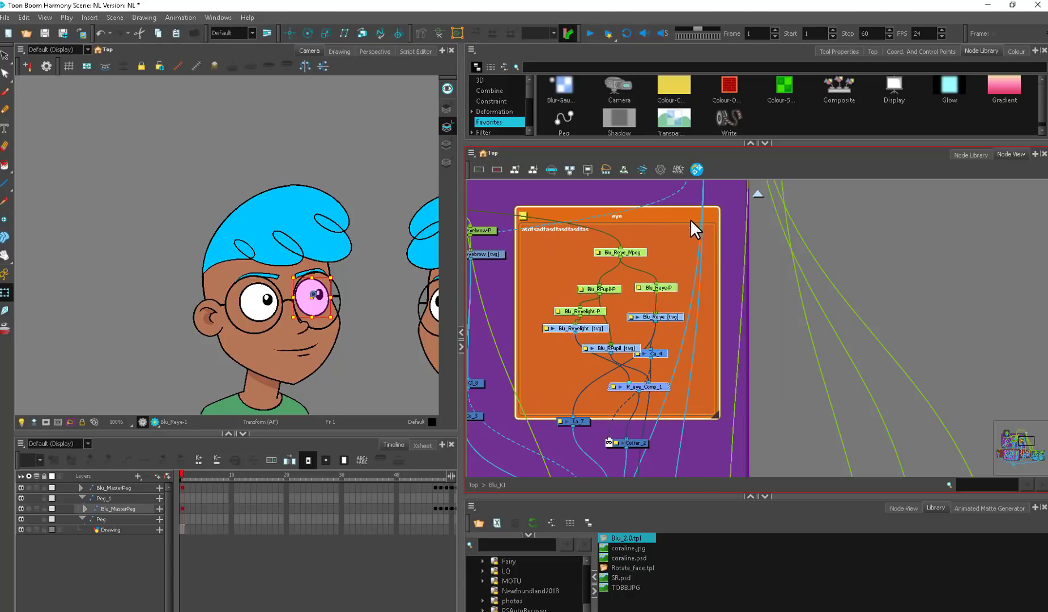
pyautogui.moveTo(717, 414); pyautogui.dragTo(722, 392)
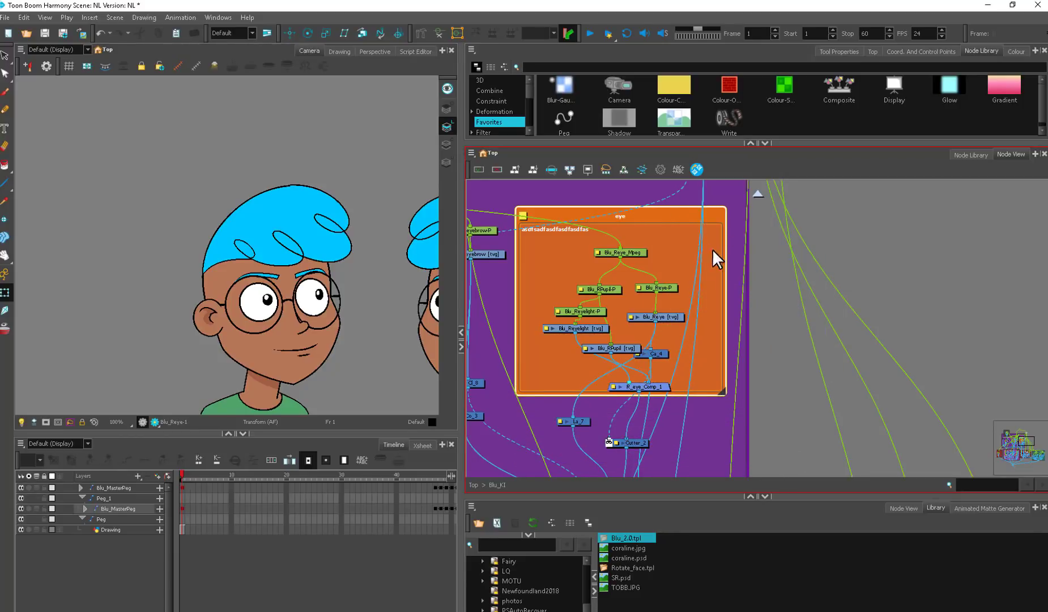
# Step: Move the eye backdrop on its own, without its nodes, outside the Head backdrop and delete it
pyautogui.moveTo(689, 217); pyautogui.dragTo(1023, 213)
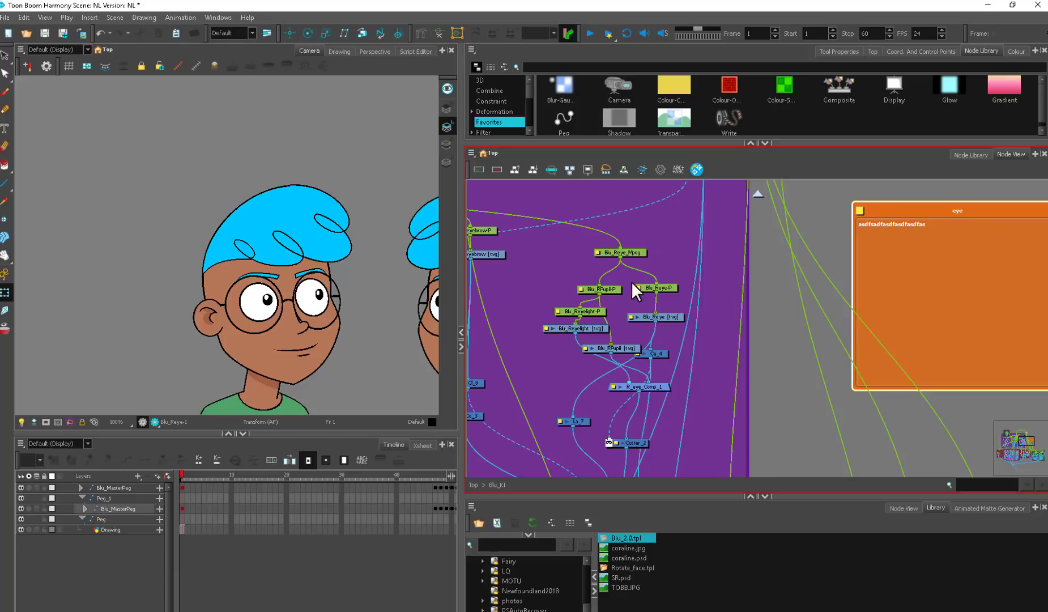
pyautogui.moveTo(878, 334); pyautogui.dragTo(770, 341)
pyautogui.moveTo(903, 373); pyautogui.dragTo(978, 386)
pyautogui.moveTo(894, 209); pyautogui.dragTo(841, 253)
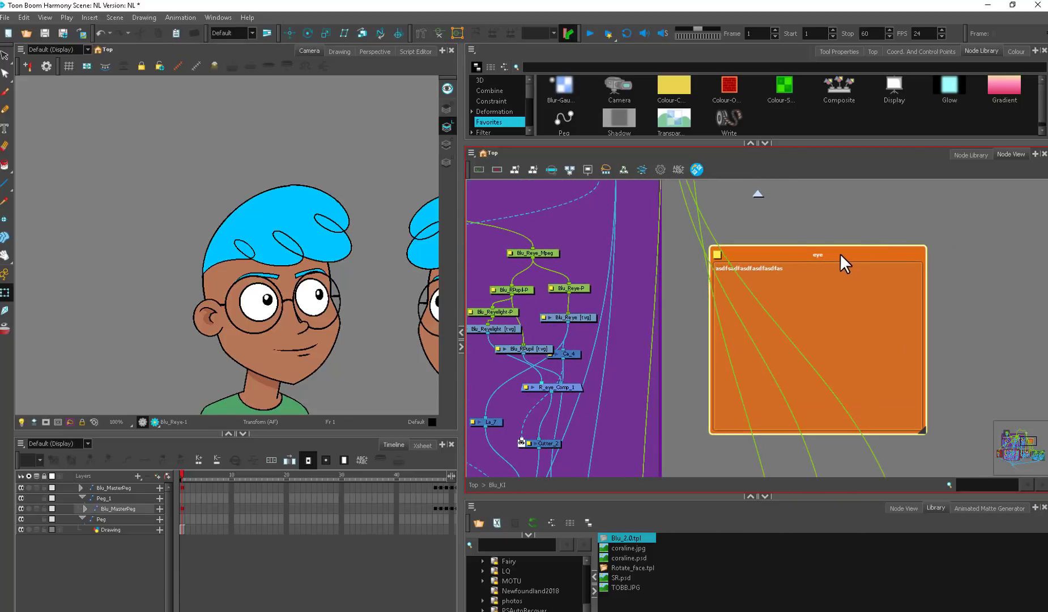
pyautogui.press('Delete')
# Step: Examine the top of the rig's node network with both characters' bodies in view in the Camera view
pyautogui.scroll(-3, 793, 272)
pyautogui.moveTo(660, 292); pyautogui.dragTo(848, 433)
pyautogui.scroll(-1, 741, 306)
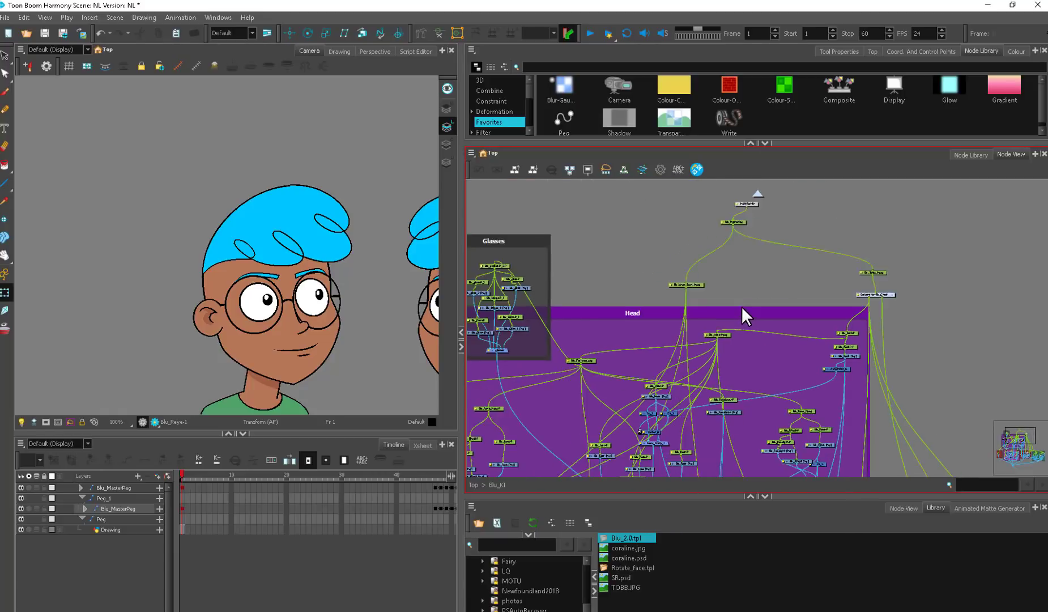
pyautogui.scroll(-2, 741, 306)
pyautogui.moveTo(384, 367); pyautogui.dragTo(381, 230)
pyautogui.press('1')
pyautogui.press('1')
pyautogui.press('1')
pyautogui.press('1')
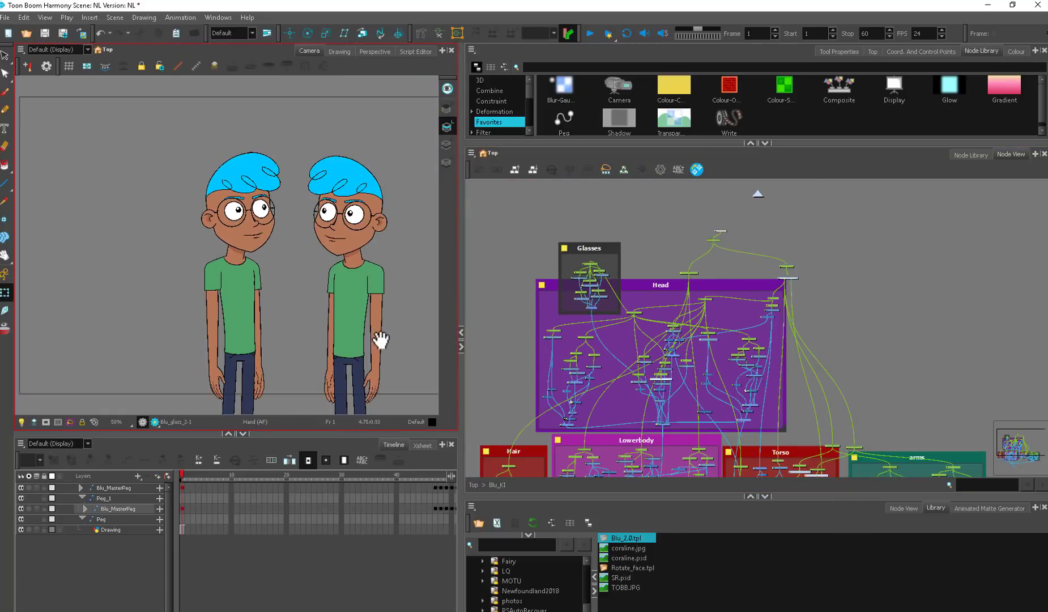
pyautogui.moveTo(381, 340); pyautogui.dragTo(369, 290)
# Step: Select the rig's master peg and the lower-body peg in turn to check which character parts each one controls
pyautogui.scroll(2, 773, 239)
pyautogui.click(702, 203)
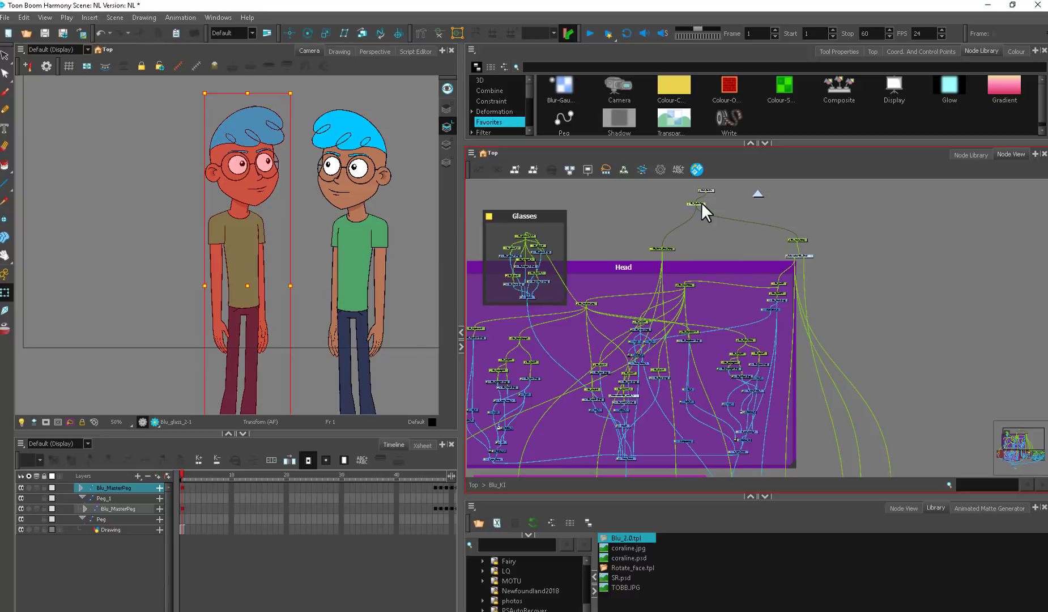
pyautogui.scroll(3, 692, 224)
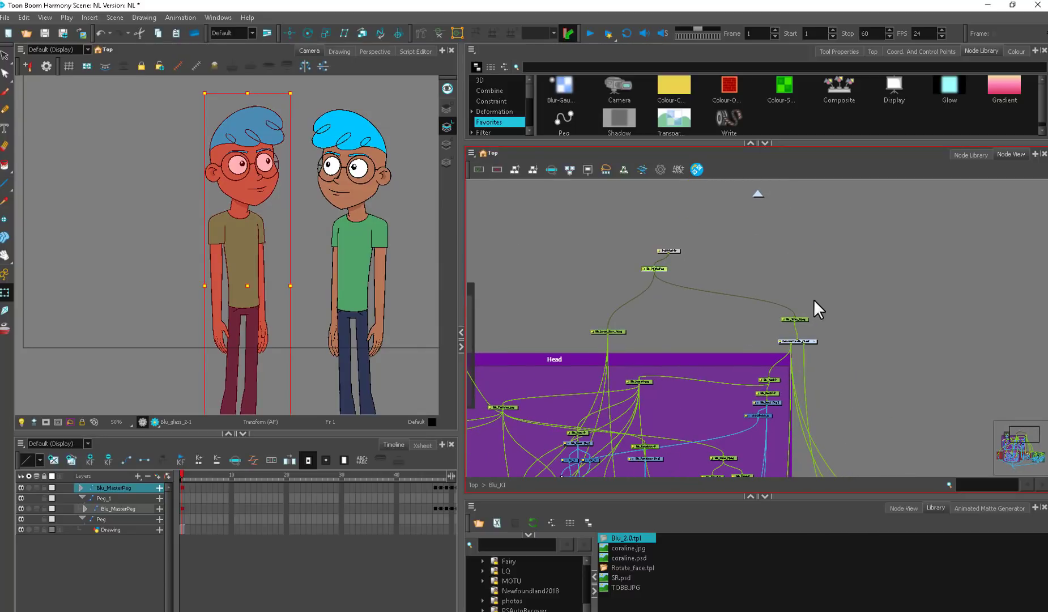
pyautogui.scroll(-1, 771, 332)
pyautogui.click(636, 334)
pyautogui.moveTo(766, 337); pyautogui.dragTo(772, 278)
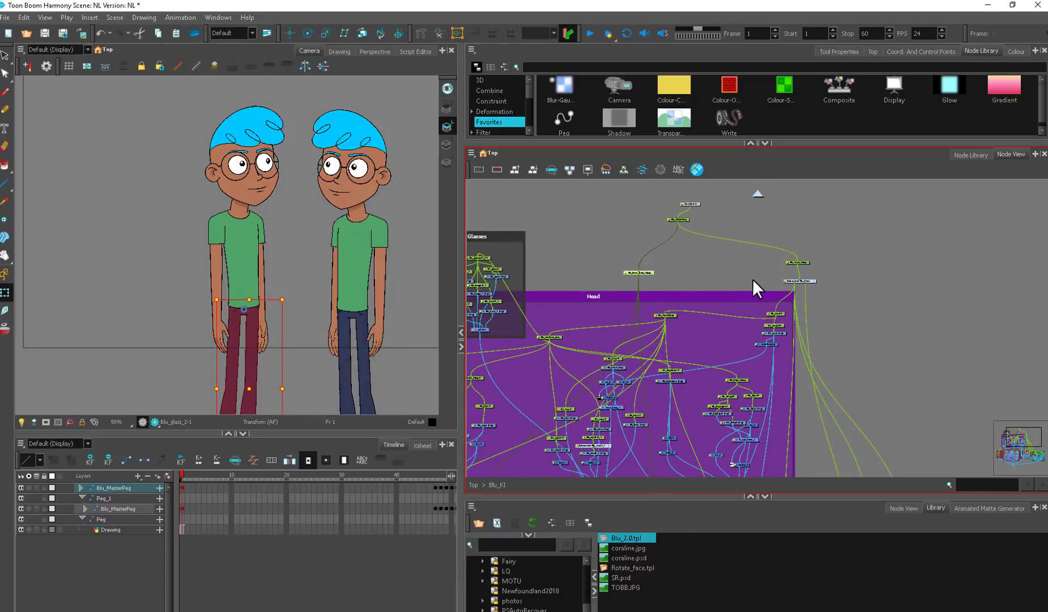
# Step: Try rotating the whole lower body about the waist, and undo the rotation
pyautogui.moveTo(329, 315); pyautogui.dragTo(421, 154)
pyautogui.moveTo(383, 321); pyautogui.dragTo(363, 331)
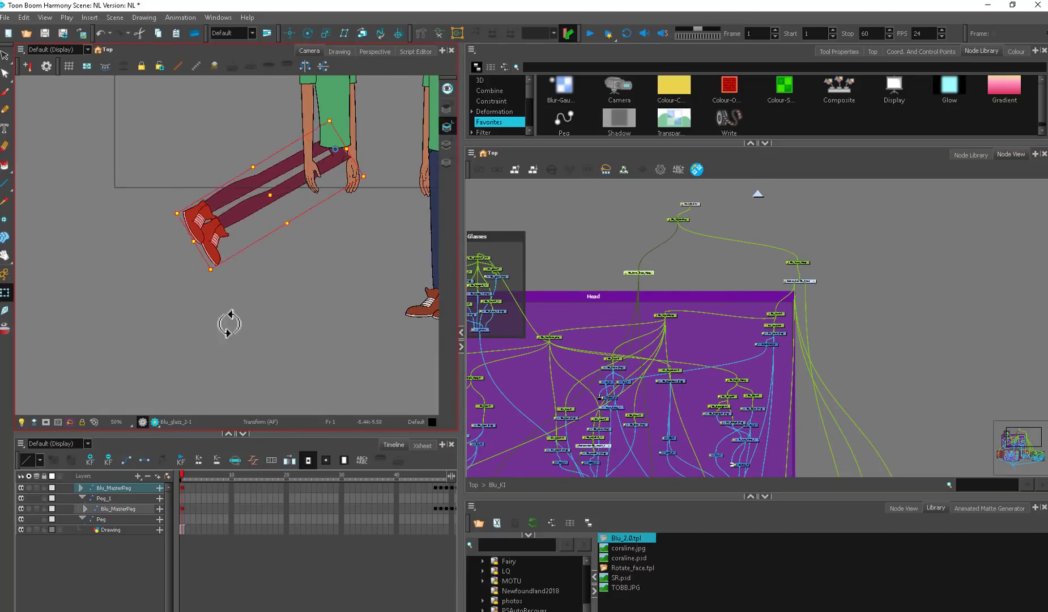
pyautogui.hotkey('ctrl', 'z')
# Step: Select the character's front foot and step the selection up the hierarchy to the whole leg
pyautogui.click(357, 298)
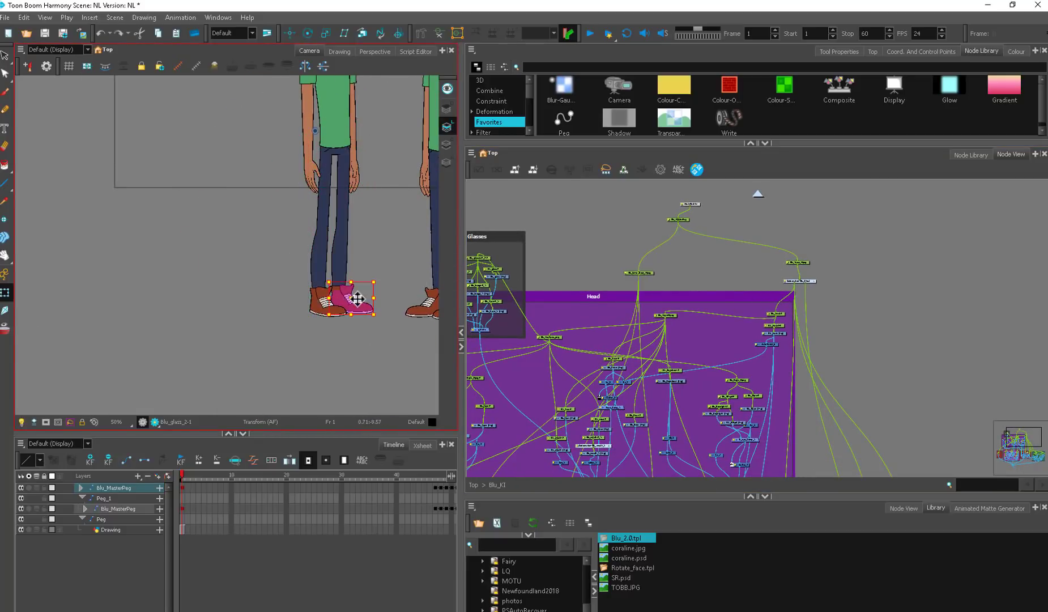
pyautogui.press('b')
pyautogui.press('b')
pyautogui.press('b')
# Step: Select the right leg's master peg in the Lowerbody backdrop, try rotating the leg from the hip, and undo it
pyautogui.moveTo(661, 318); pyautogui.dragTo(800, 166)
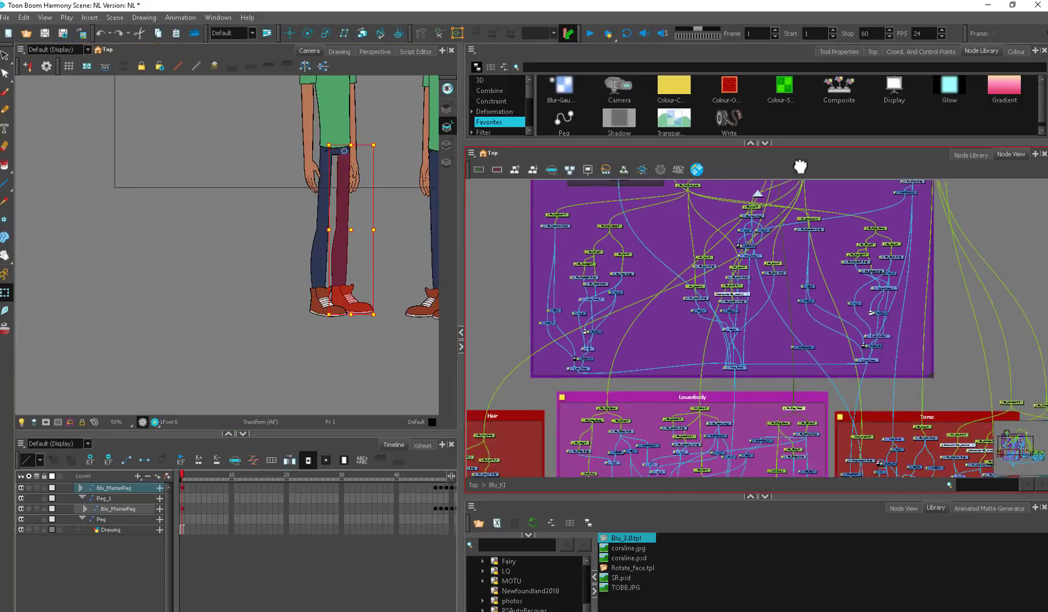
pyautogui.moveTo(854, 278); pyautogui.dragTo(886, 148)
pyautogui.scroll(3, 915, 241)
pyautogui.moveTo(872, 261); pyautogui.dragTo(614, 255)
pyautogui.click(612, 252)
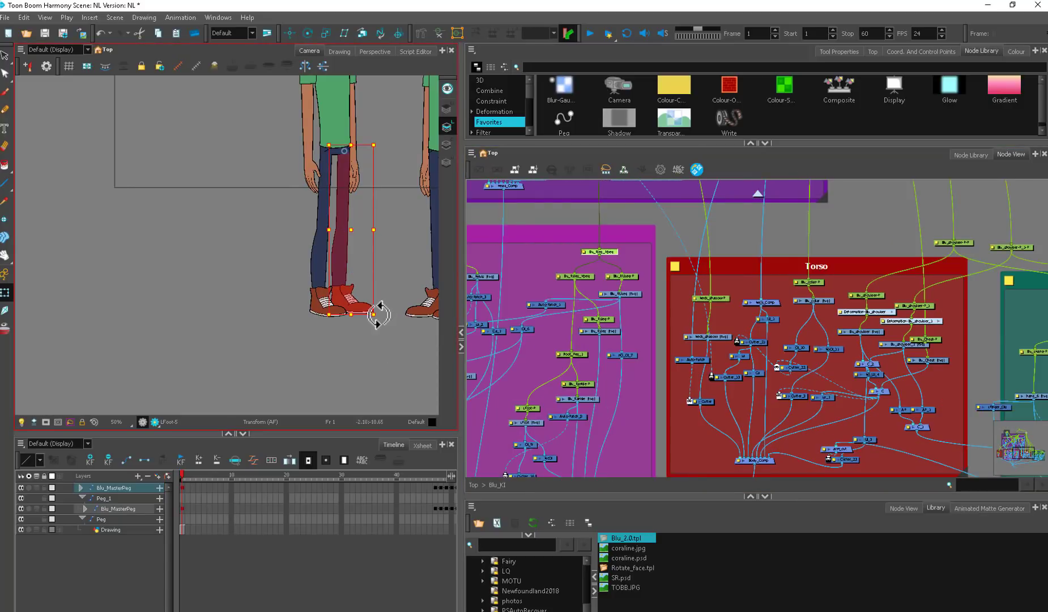
pyautogui.moveTo(378, 314); pyautogui.dragTo(350, 340)
pyautogui.hotkey('ctrl', 'z')
# Step: Select Blu_RLleg_Mpeg and rotate the lower leg with its foot backward about the knee until it is roughly horizontal
pyautogui.press('2')
pyautogui.moveTo(589, 278); pyautogui.dragTo(592, 288)
pyautogui.click(592, 288)
pyautogui.moveTo(363, 374); pyautogui.dragTo(205, 276)
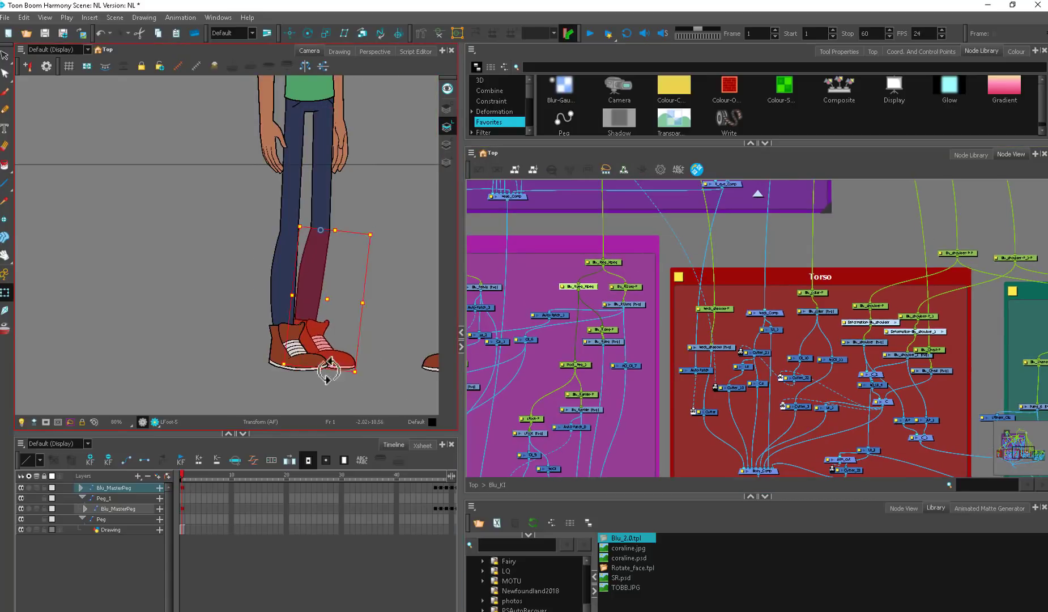
pyautogui.scroll(2, 382, 234)
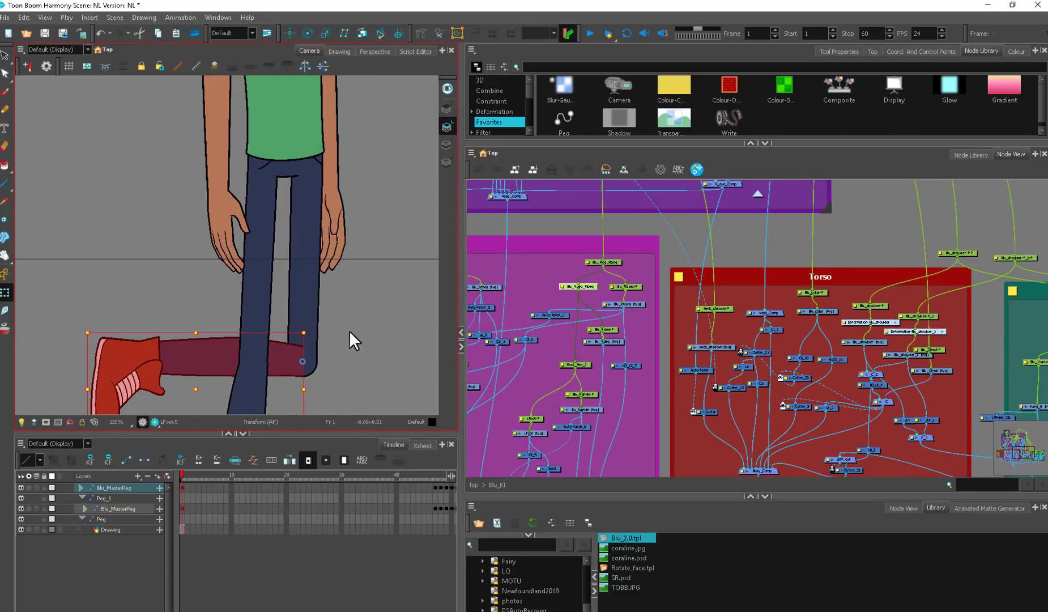
# Step: Select Blu_Rleg_Mpeg and swing the whole bent leg forward from the hip
pyautogui.scroll(4, 635, 295)
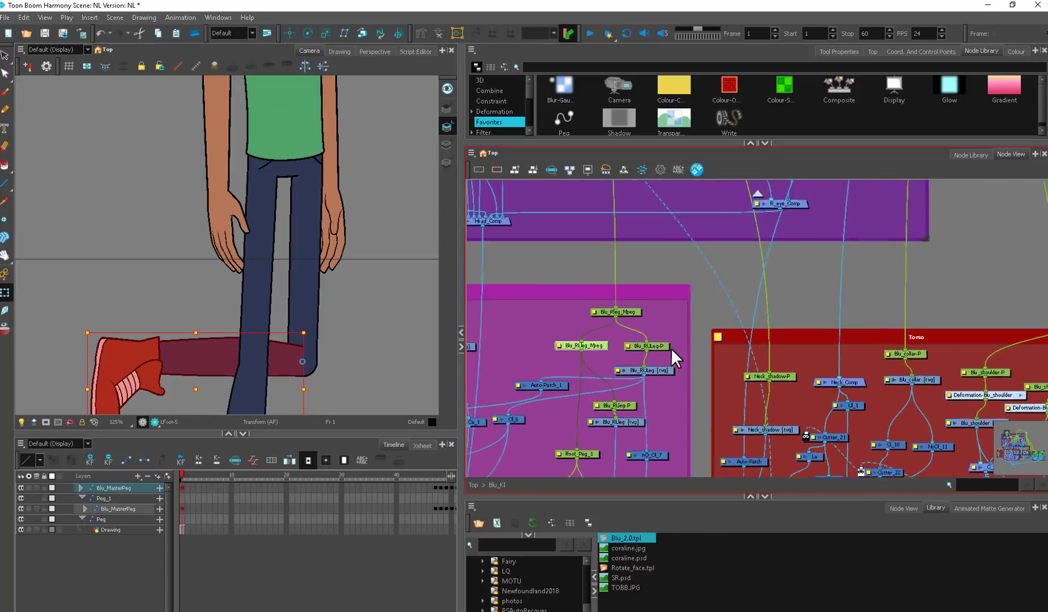
pyautogui.scroll(2, 583, 304)
pyautogui.scroll(1, 593, 303)
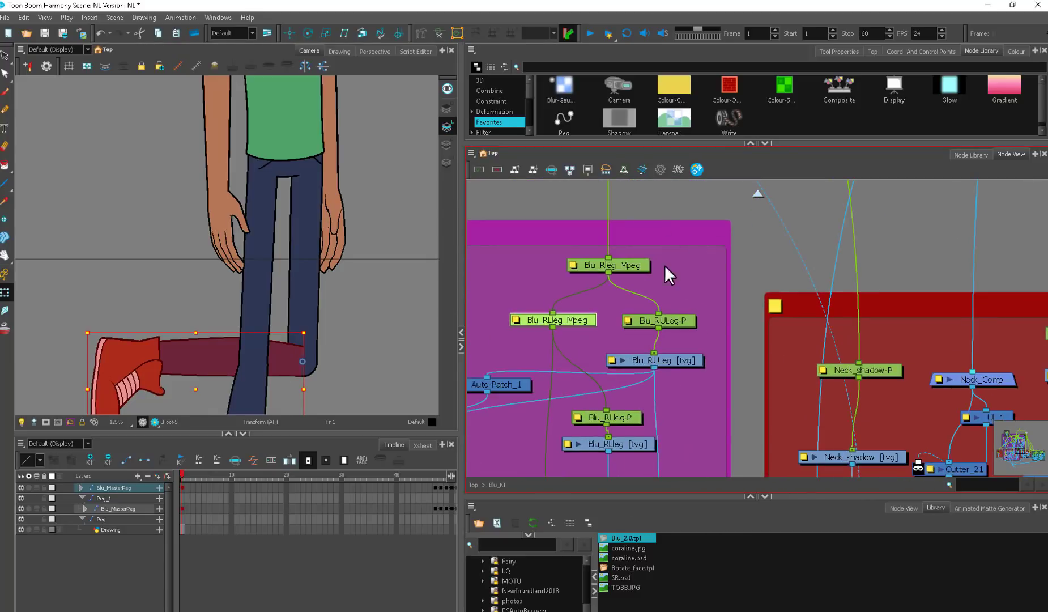
pyautogui.click(634, 266)
pyautogui.press('1')
pyautogui.press('1')
pyautogui.press('1')
pyautogui.moveTo(369, 356); pyautogui.dragTo(368, 322)
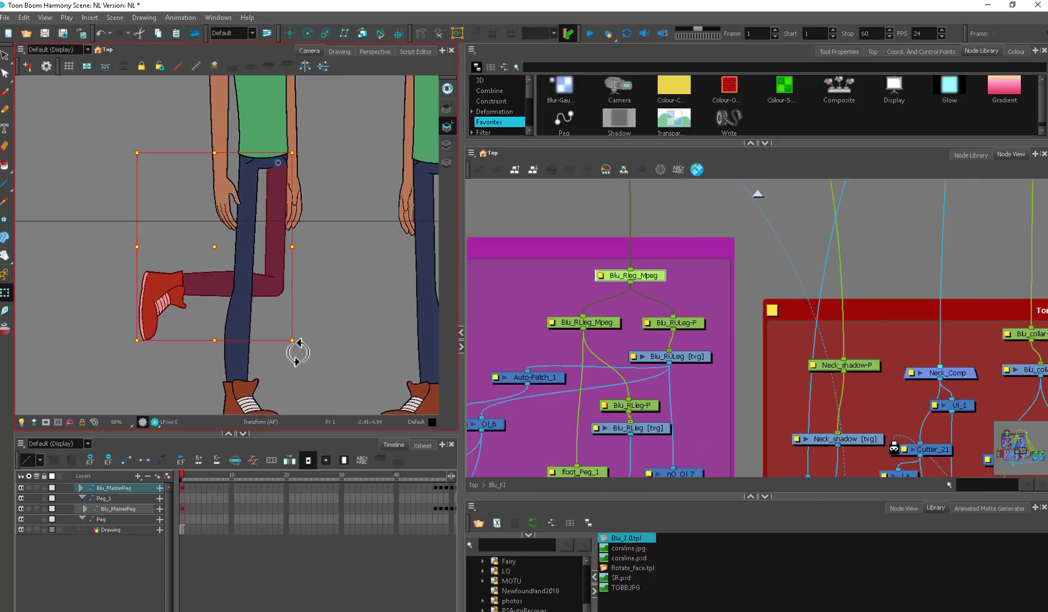
pyautogui.moveTo(298, 352); pyautogui.dragTo(379, 254)
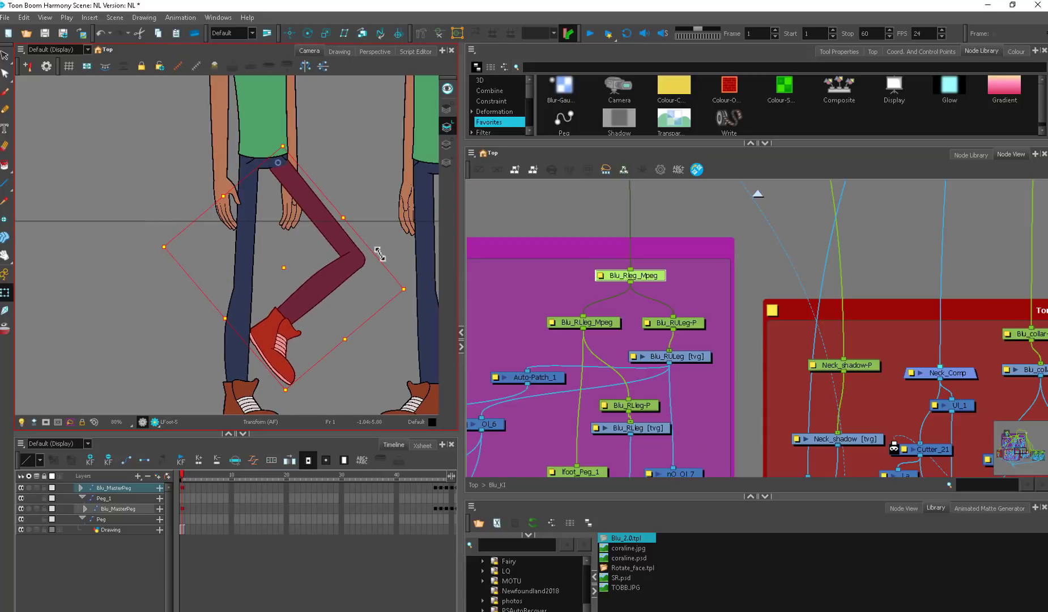
# Step: Select Blu_RULeg-P and stretch the upper leg lengthwise independently of the lower leg
pyautogui.moveTo(689, 356); pyautogui.dragTo(696, 352)
pyautogui.click(690, 319)
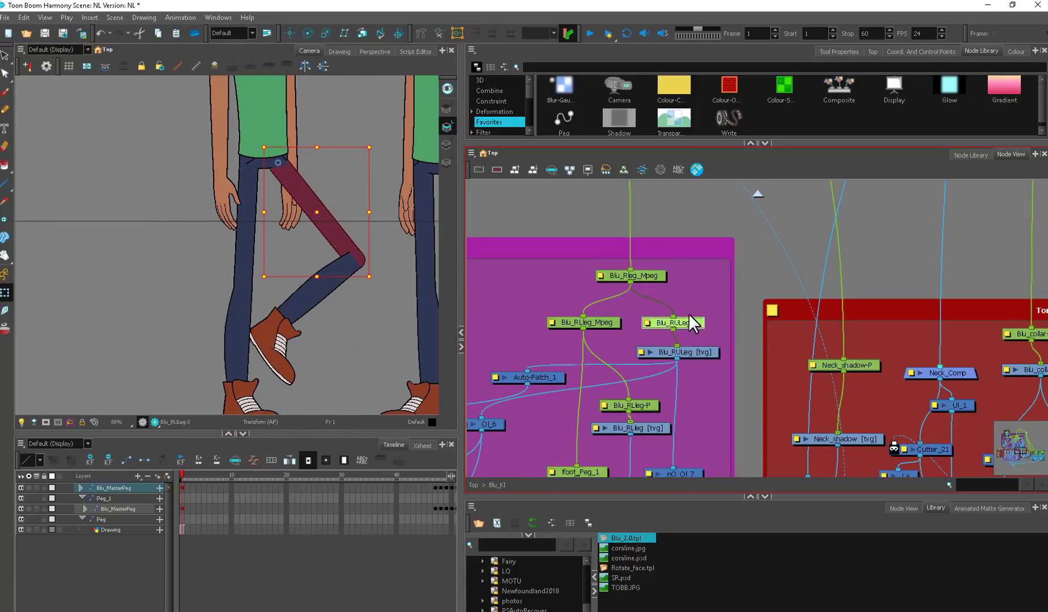
pyautogui.hotkey('ctrl', 'alt')
pyautogui.moveTo(373, 327); pyautogui.dragTo(344, 161)
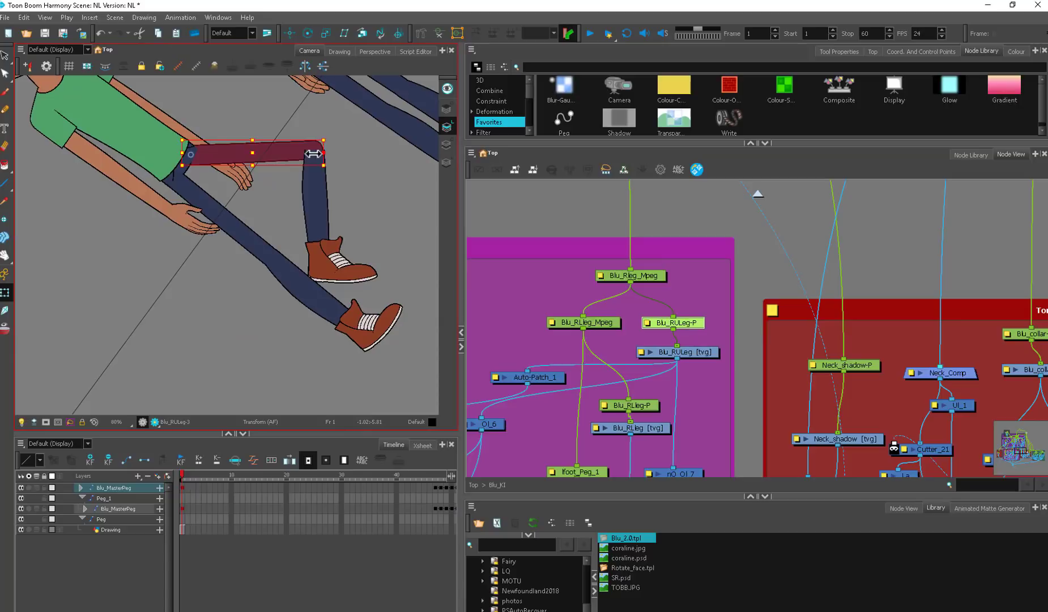
pyautogui.moveTo(250, 154); pyautogui.dragTo(330, 260)
pyautogui.hotkey('ctrl', 'z')
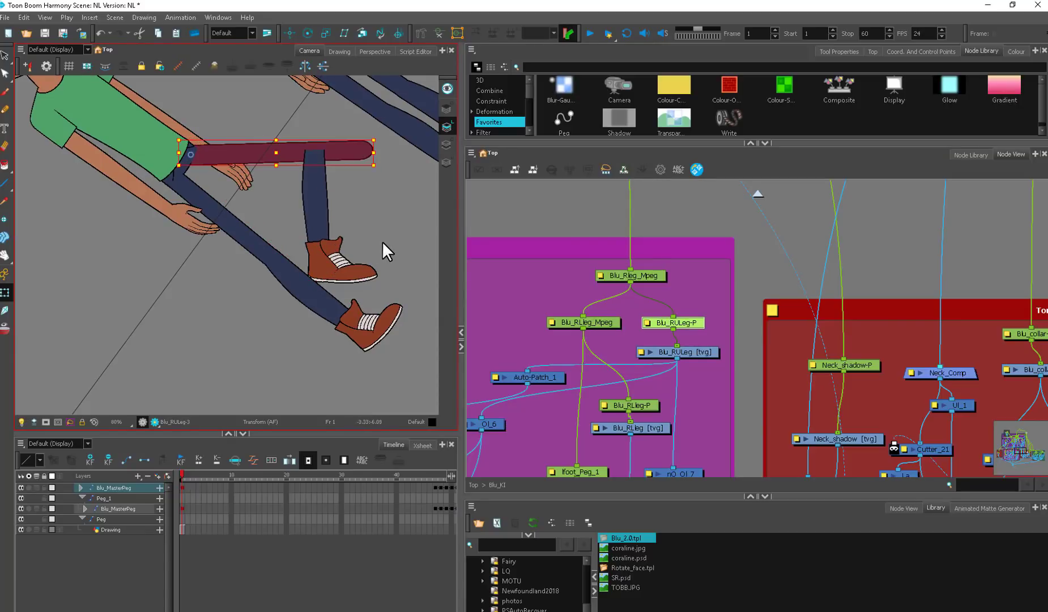
pyautogui.hotkey('ctrl', 'z')
pyautogui.hotkey('ctrl', 'shift', 'z')
# Step: Reset the Camera view's rotation and undo the stretch and rotations of the right leg
pyautogui.hotkey('shift', 'x')
pyautogui.moveTo(374, 283)
pyautogui.mouseDown()
pyautogui.moveTo(393, 347)
pyautogui.moveTo(407, 241)
pyautogui.moveTo(422, 266)
pyautogui.moveTo(371, 245)
pyautogui.moveTo(340, 252)
pyautogui.mouseUp()
pyautogui.click(402, 346)
pyautogui.click(408, 262)
pyautogui.click(361, 288)
pyautogui.moveTo(385, 339); pyautogui.dragTo(361, 311)
pyautogui.press('1')
pyautogui.hotkey('ctrl', 'z')
pyautogui.hotkey('ctrl', 'z')
pyautogui.hotkey('ctrl', 'z')
pyautogui.hotkey('ctrl', 'z')
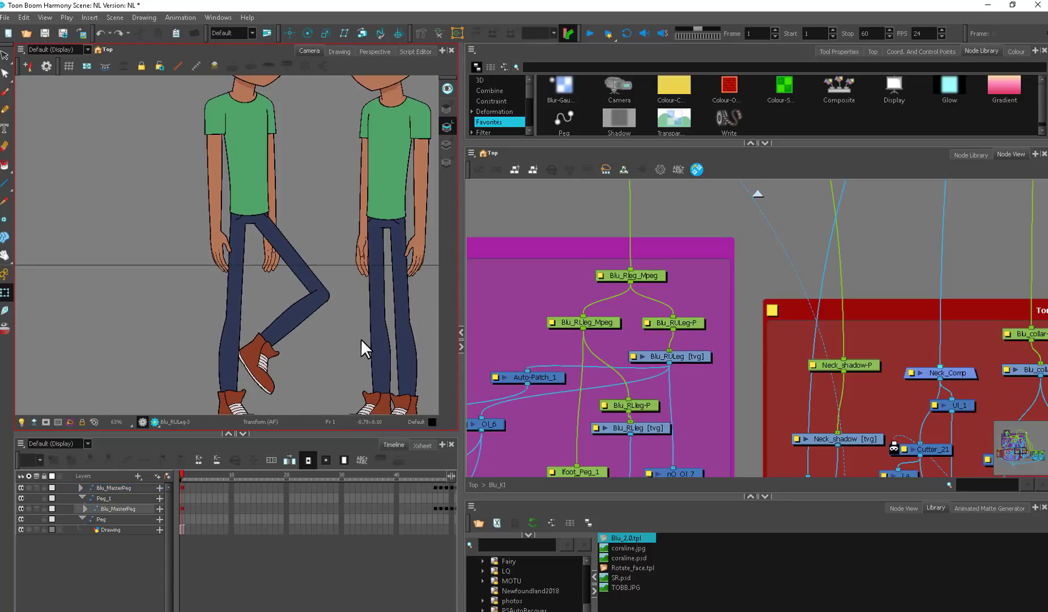
pyautogui.hotkey('ctrl', 'z')
pyautogui.hotkey('ctrl', 'z')
pyautogui.press('space')
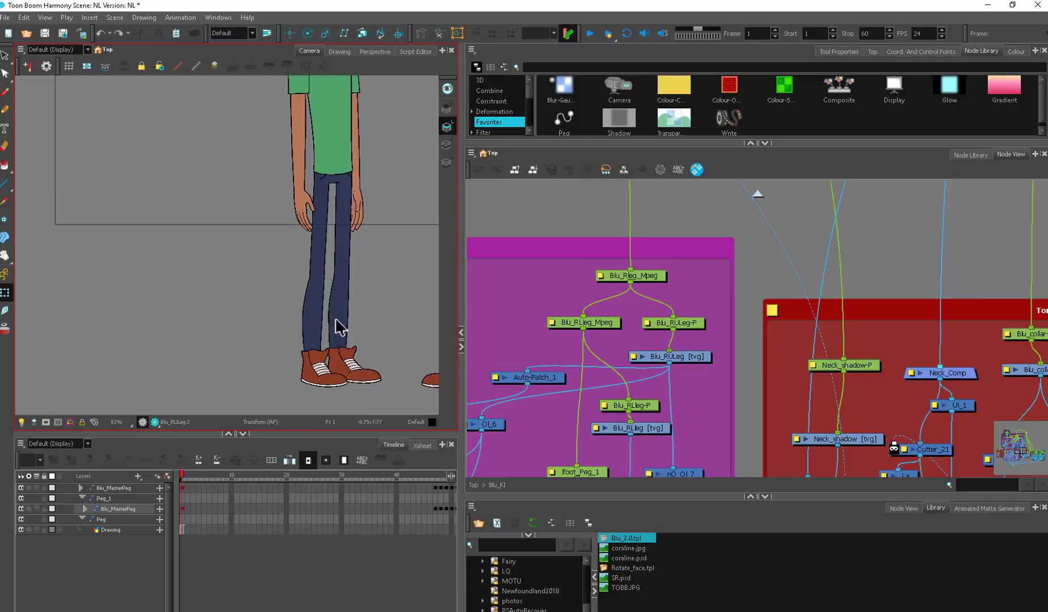
# Step: Select the upper-leg peg, the whole-leg master peg and the upper-leg drawing node in turn to compare which parts each controls
pyautogui.click(693, 323)
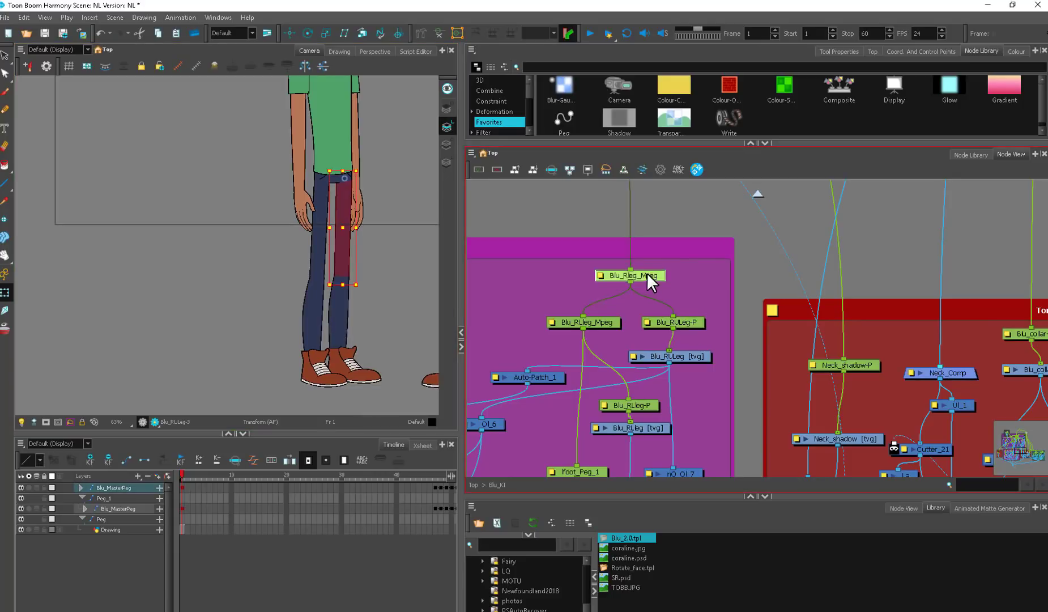
pyautogui.moveTo(647, 272); pyautogui.dragTo(637, 265)
pyautogui.click(690, 321)
pyautogui.click(636, 267)
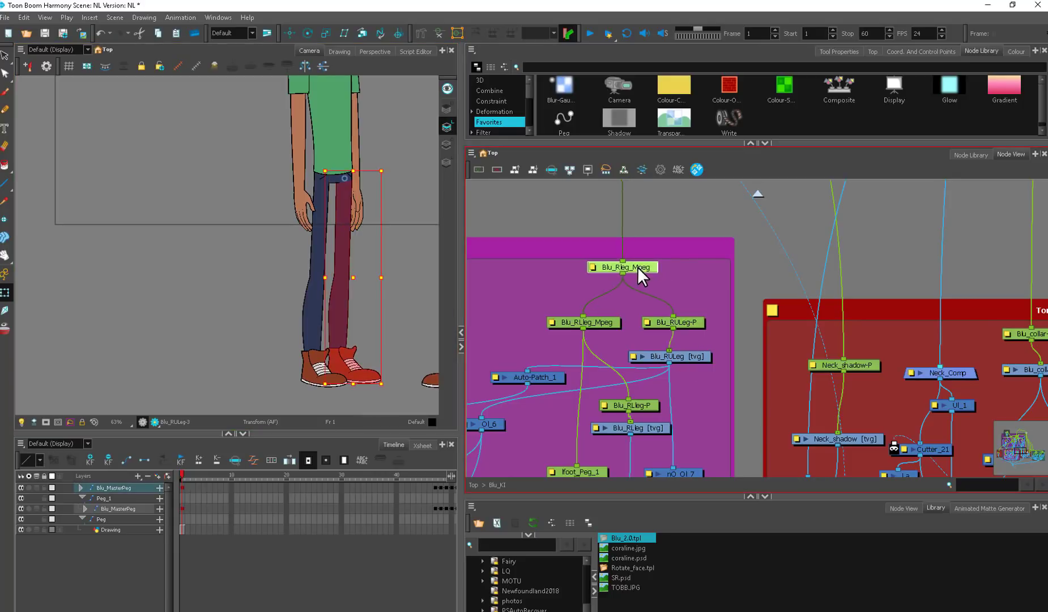
pyautogui.click(688, 320)
pyautogui.moveTo(687, 357); pyautogui.dragTo(685, 313)
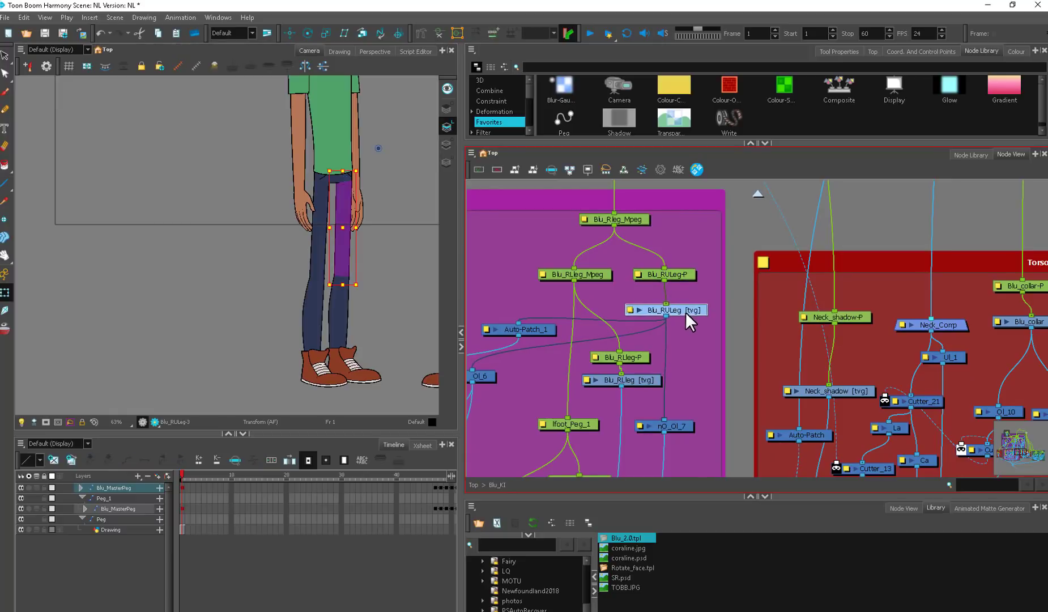
pyautogui.click(399, 269)
pyautogui.click(700, 307)
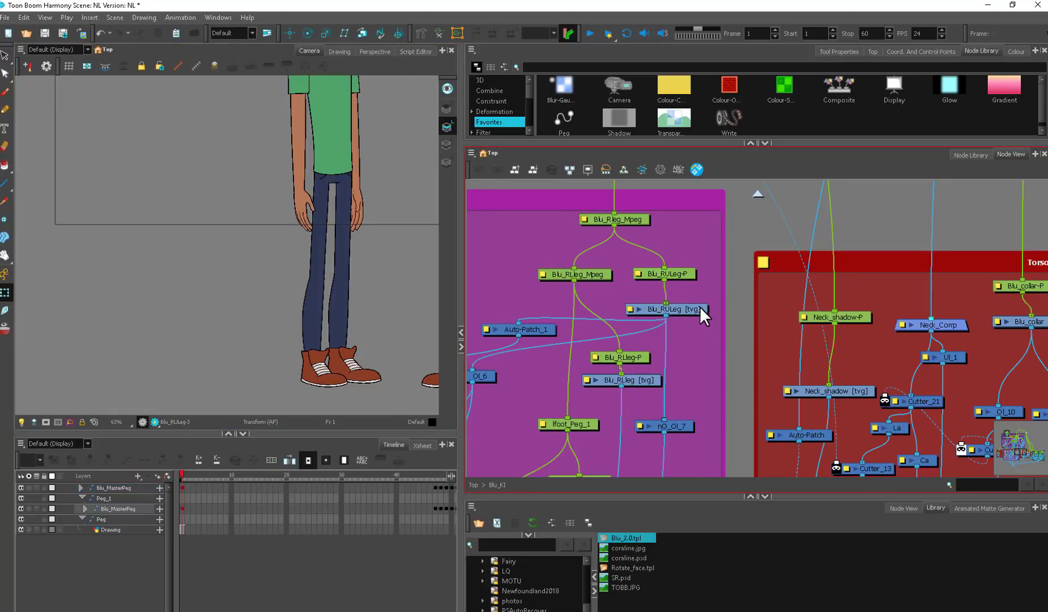
pyautogui.click(646, 219)
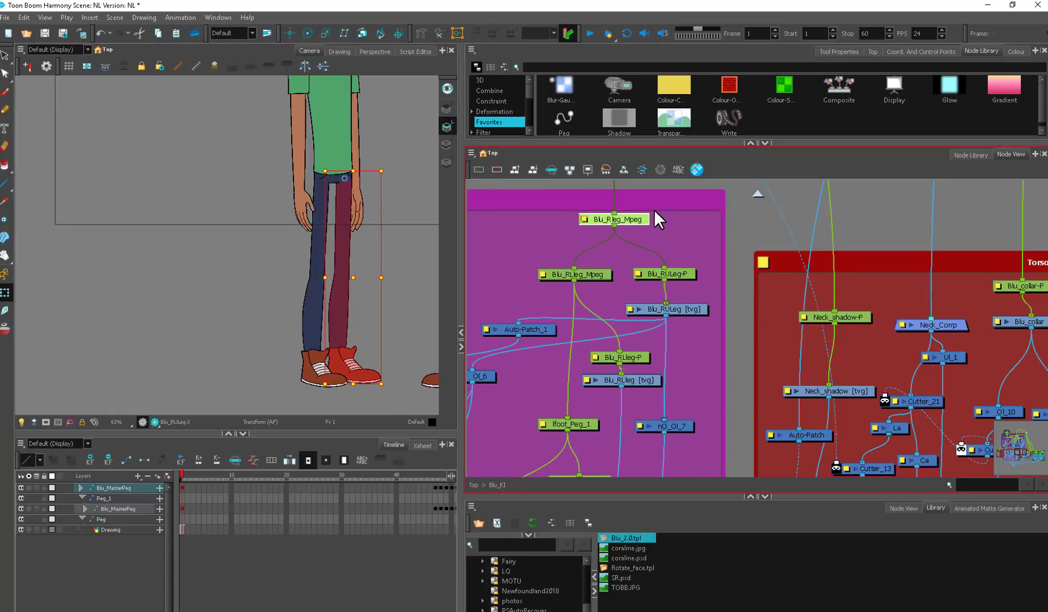
# Step: Select the right leg's upper, lower and foot drawings together in the Camera view and rotate them slightly forward
pyautogui.moveTo(701, 260); pyautogui.dragTo(711, 226)
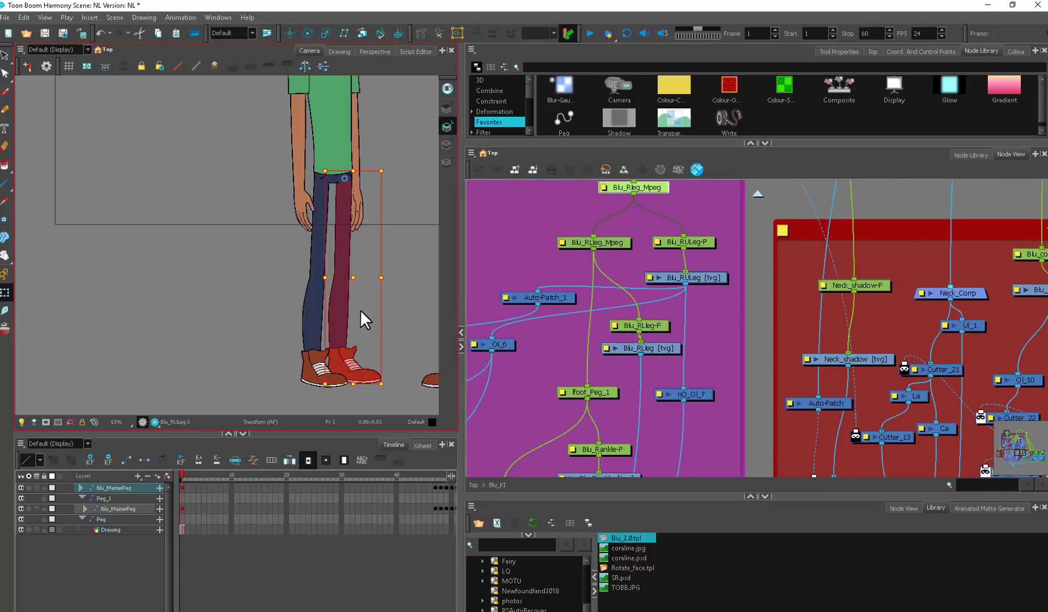
pyautogui.click(341, 326)
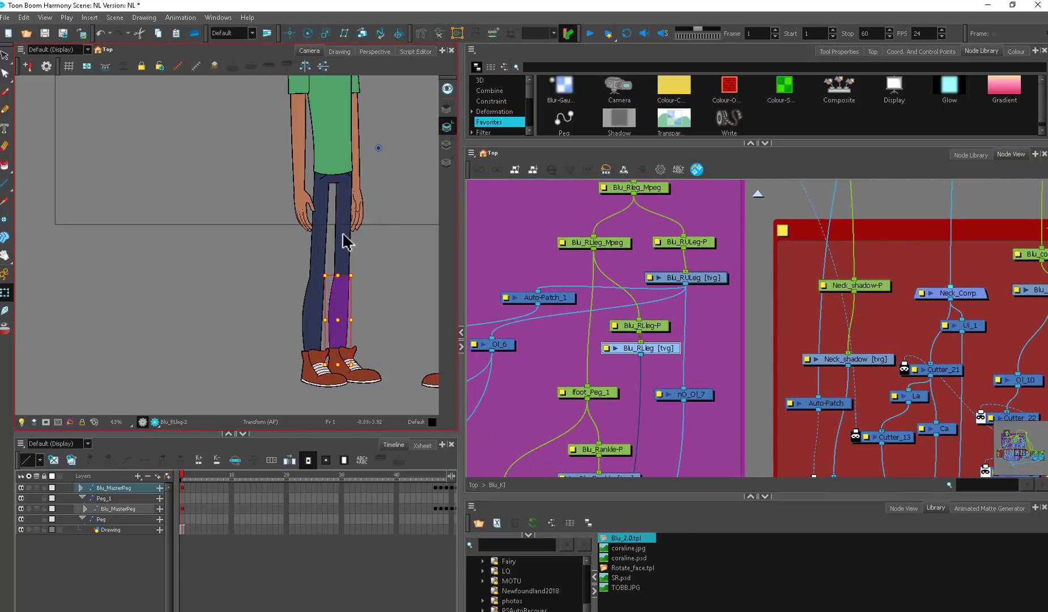
pyautogui.keyDown('shift'); pyautogui.click(344, 235); pyautogui.keyUp('shift')
pyautogui.moveTo(381, 276); pyautogui.dragTo(331, 292)
pyautogui.moveTo(386, 344); pyautogui.dragTo(380, 276)
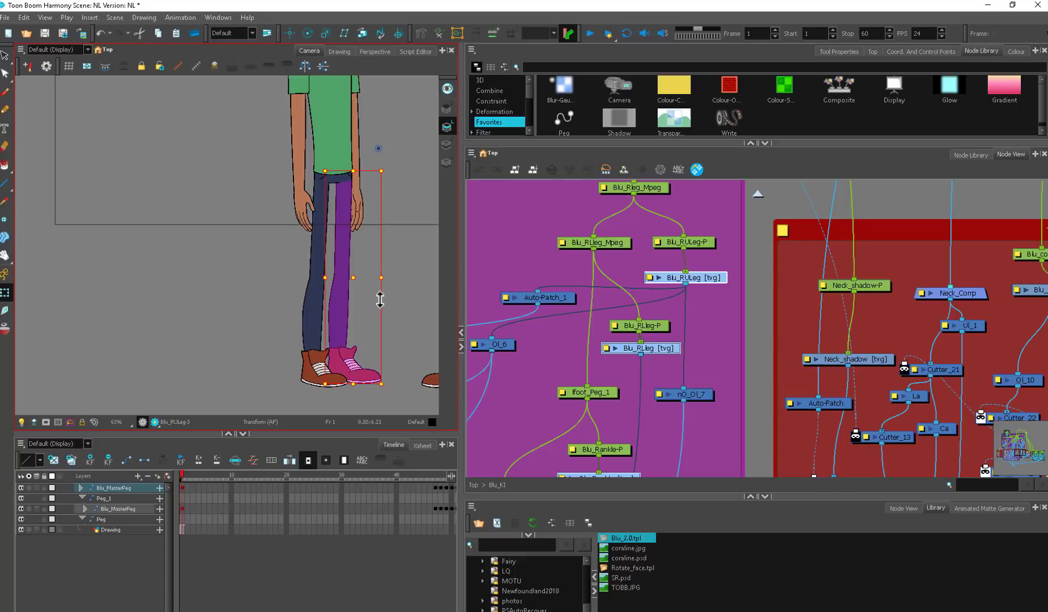
pyautogui.moveTo(696, 317)
pyautogui.mouseDown()
pyautogui.moveTo(713, 192)
pyautogui.moveTo(640, 386)
pyautogui.mouseUp()
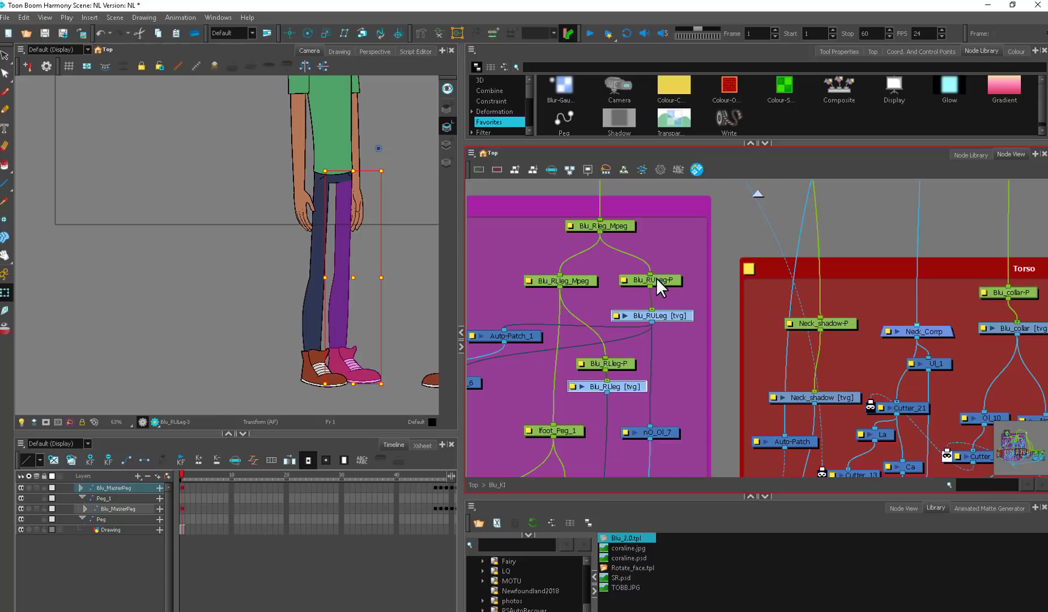
pyautogui.moveTo(346, 362); pyautogui.dragTo(357, 343)
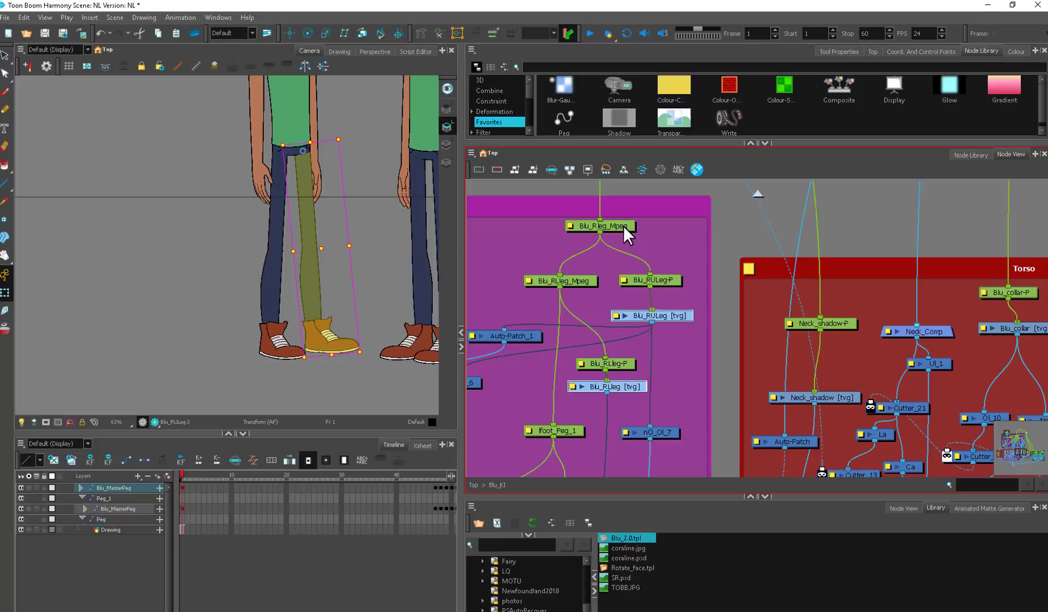
# Step: Select Blu_RLleg_Mpeg and Blu_Rleg_Mpeg alternately to compare which leg parts each peg controls
pyautogui.click(593, 262)
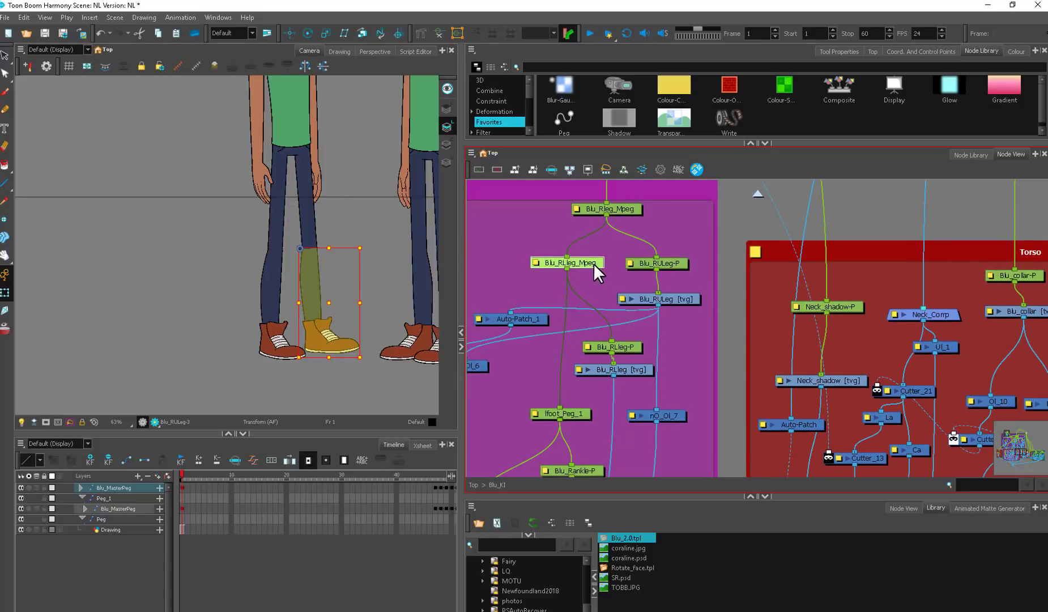
pyautogui.click(616, 259)
pyautogui.click(610, 210)
pyautogui.click(567, 263)
# Step: Try rotating the lower leg backward about the knee, and undo the right leg's rotations
pyautogui.scroll(1, 349, 283)
pyautogui.scroll(1, 382, 284)
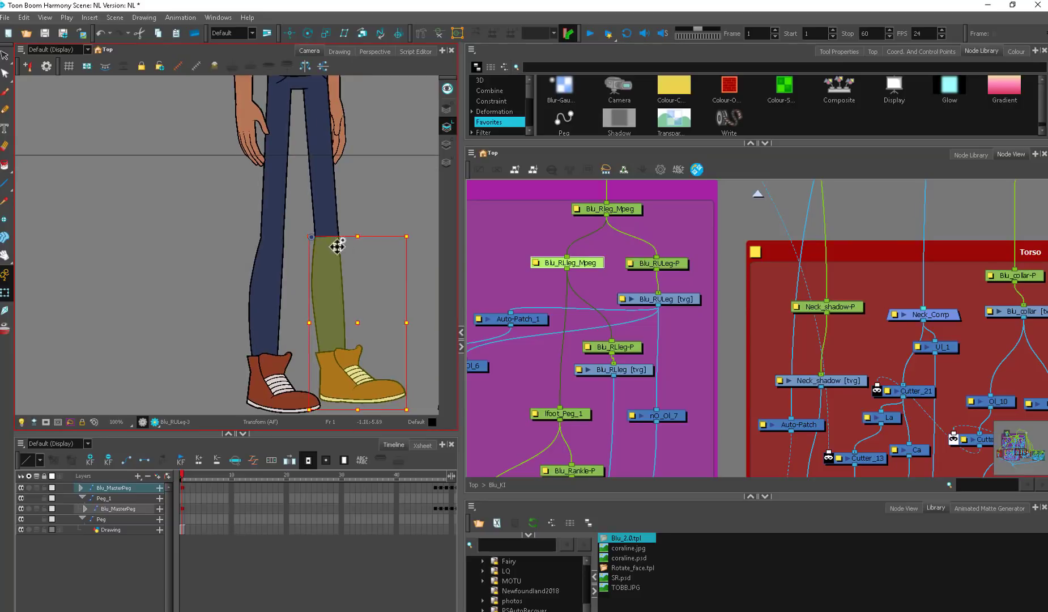
pyautogui.moveTo(416, 238); pyautogui.dragTo(288, 339)
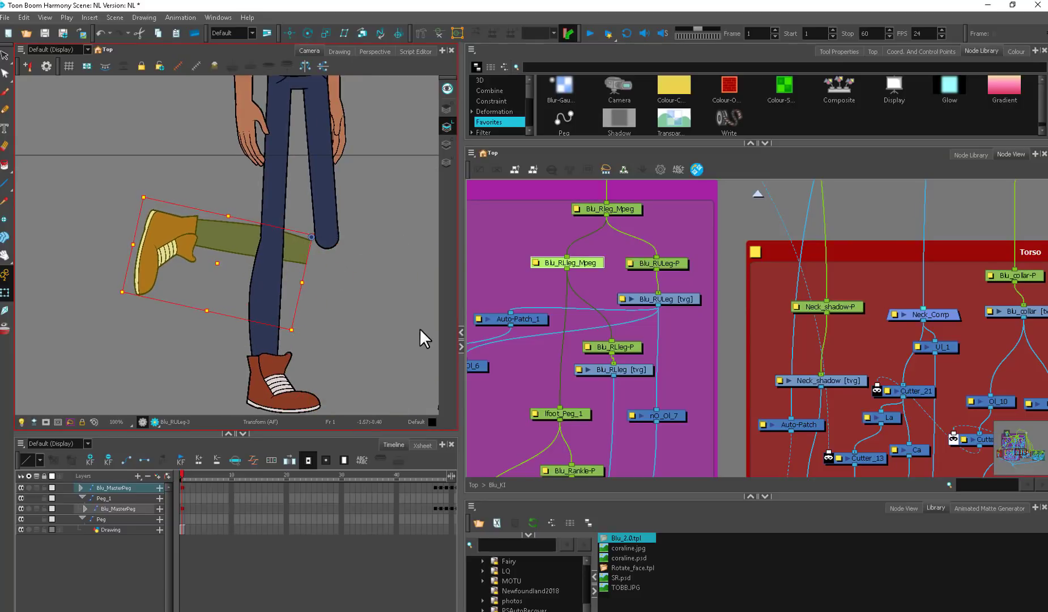
pyautogui.hotkey('ctrl', 'z')
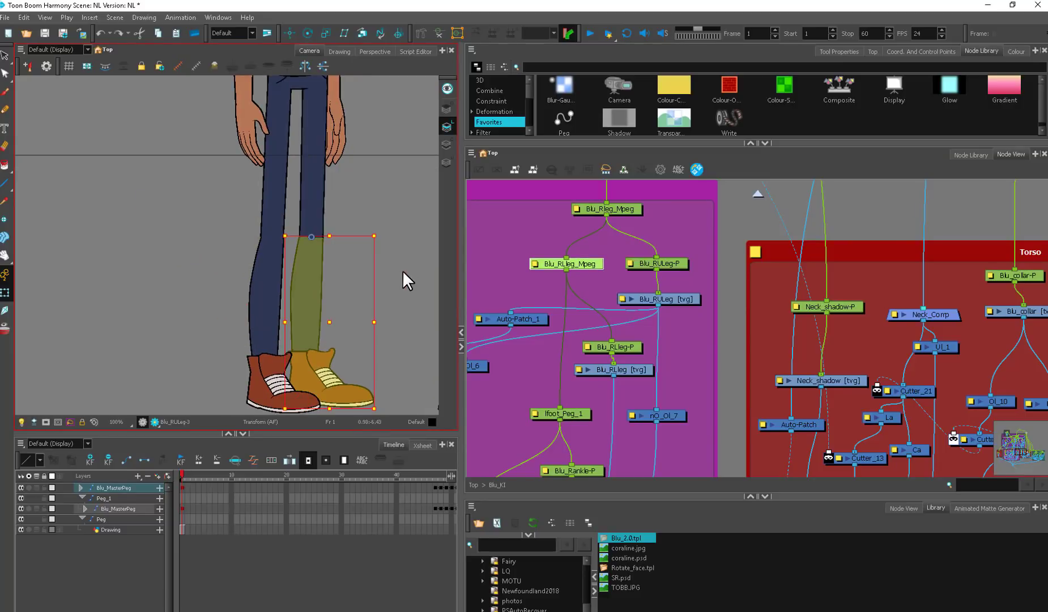
# Step: Select all of the right leg's drawings in the Camera view and swing the leg forward from the hip
pyautogui.click(372, 219)
pyautogui.click(295, 324)
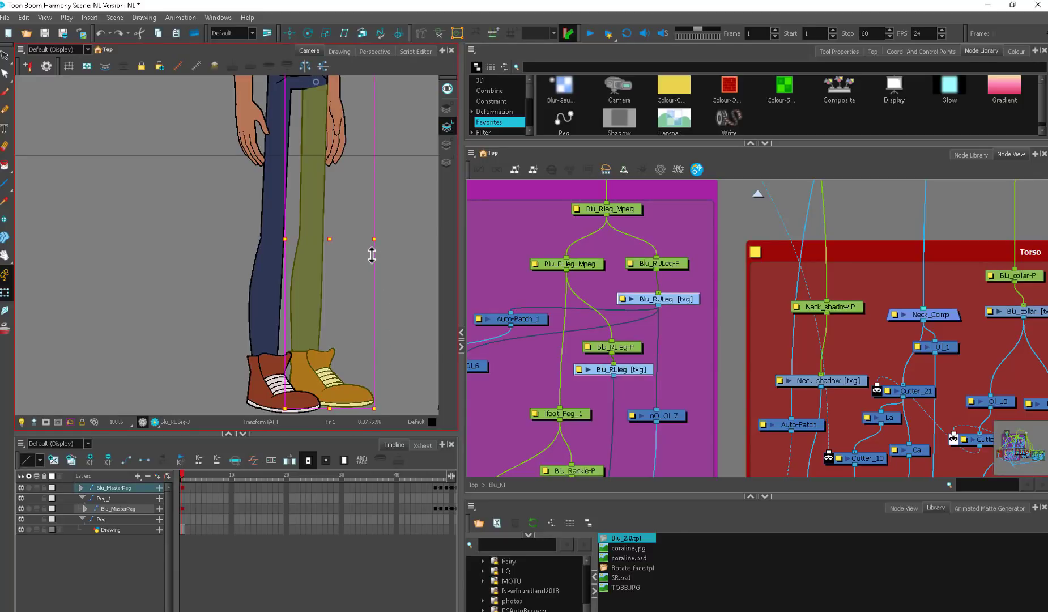
pyautogui.press('2')
pyautogui.moveTo(359, 344); pyautogui.dragTo(373, 265)
pyautogui.click(374, 266)
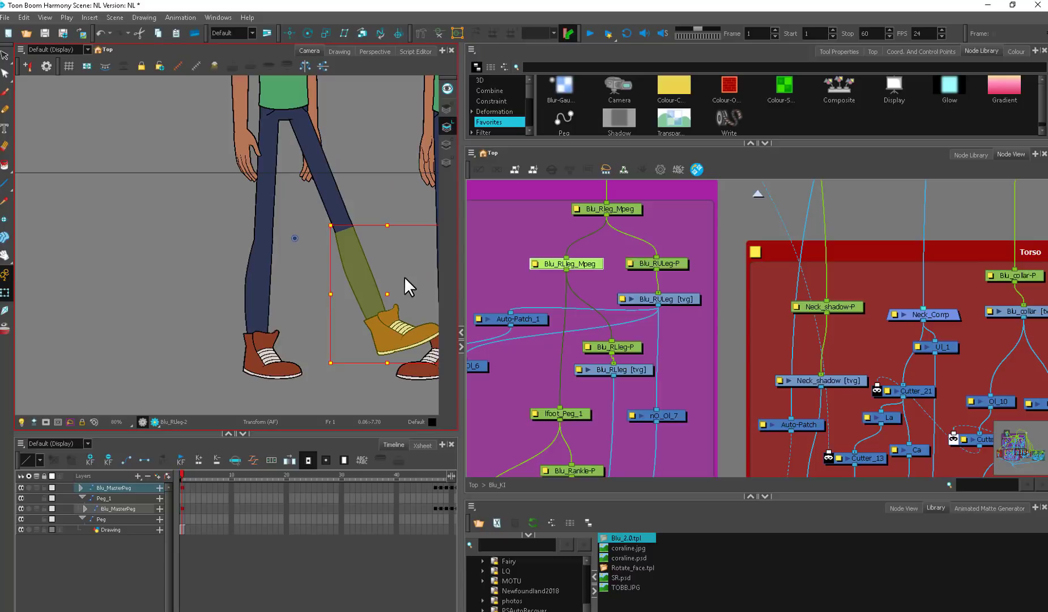
# Step: Bend the right knee by rotating the lower leg and foot backward behind the standing leg, and clear the selection
pyautogui.moveTo(395, 272); pyautogui.dragTo(381, 277)
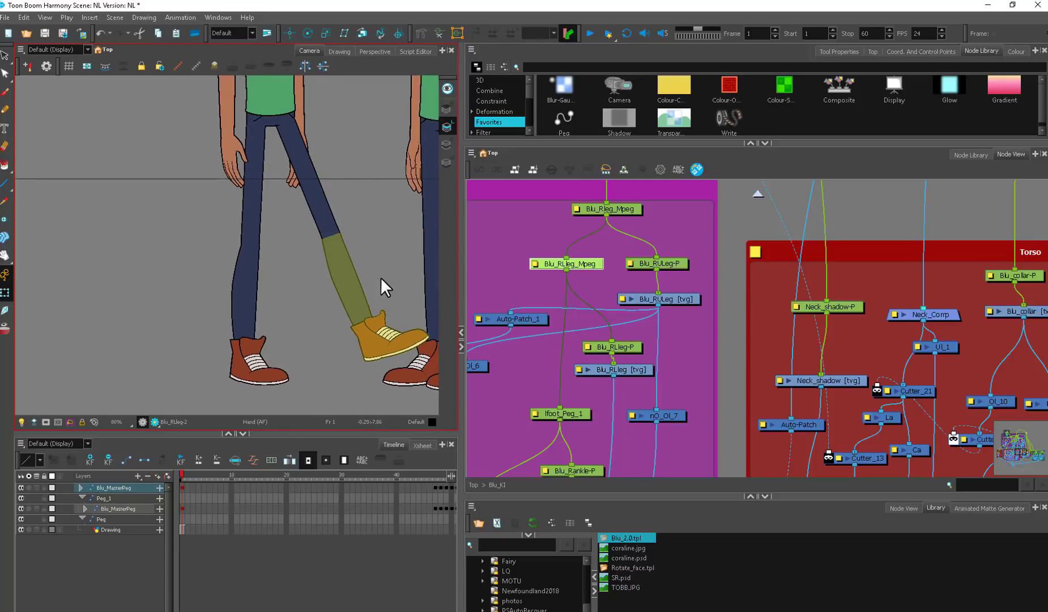
pyautogui.click(380, 278)
pyautogui.click(385, 354)
pyautogui.moveTo(432, 237); pyautogui.dragTo(379, 332)
pyautogui.click(330, 336)
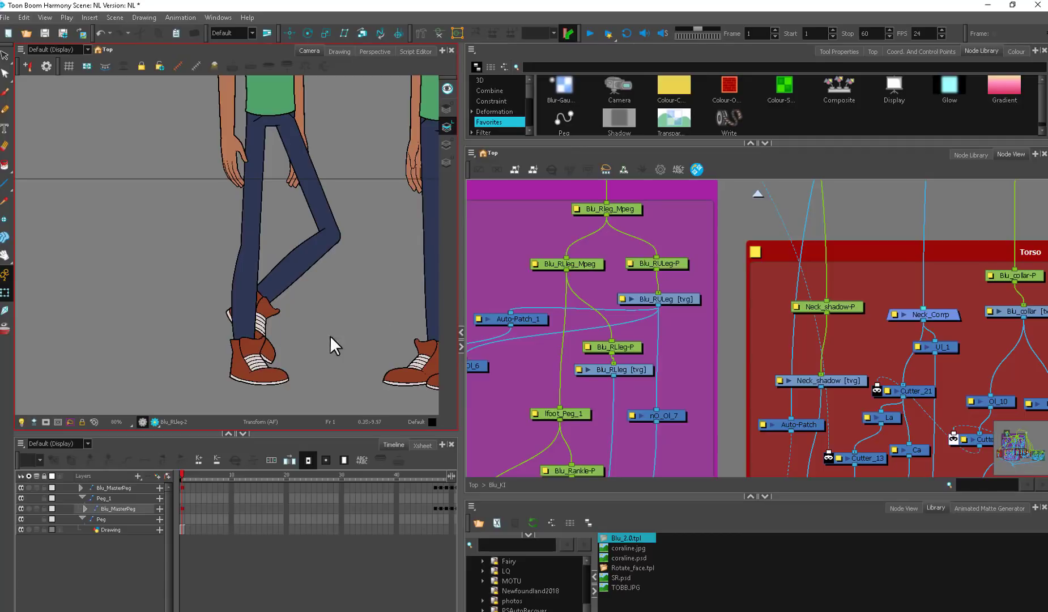
# Step: Select lfoot_Peg_1 and Blu_RLleg_Mpeg in turn to check which parts of the bent leg each one controls
pyautogui.click(579, 414)
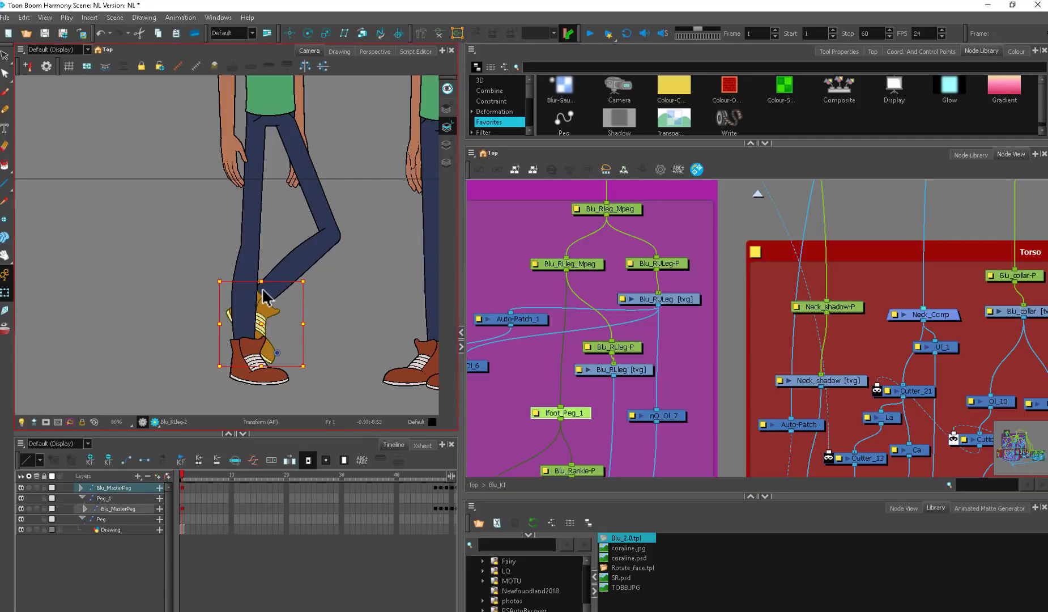
pyautogui.click(583, 265)
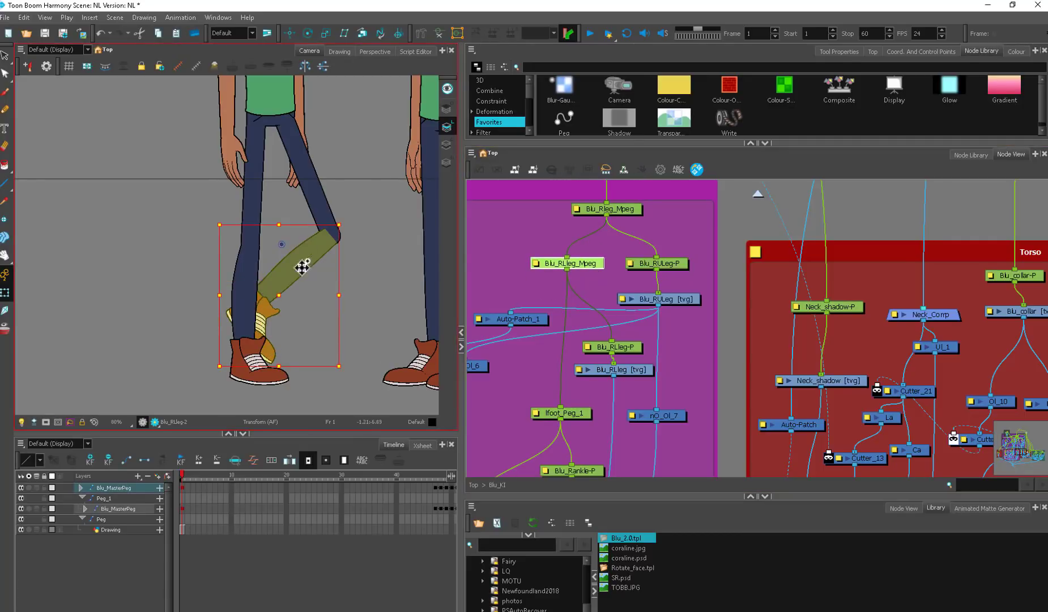
# Step: Try swinging the whole bent right leg forward from the hip with Blu_Rleg_Mpeg
pyautogui.click(627, 209)
pyautogui.moveTo(388, 371); pyautogui.dragTo(414, 351)
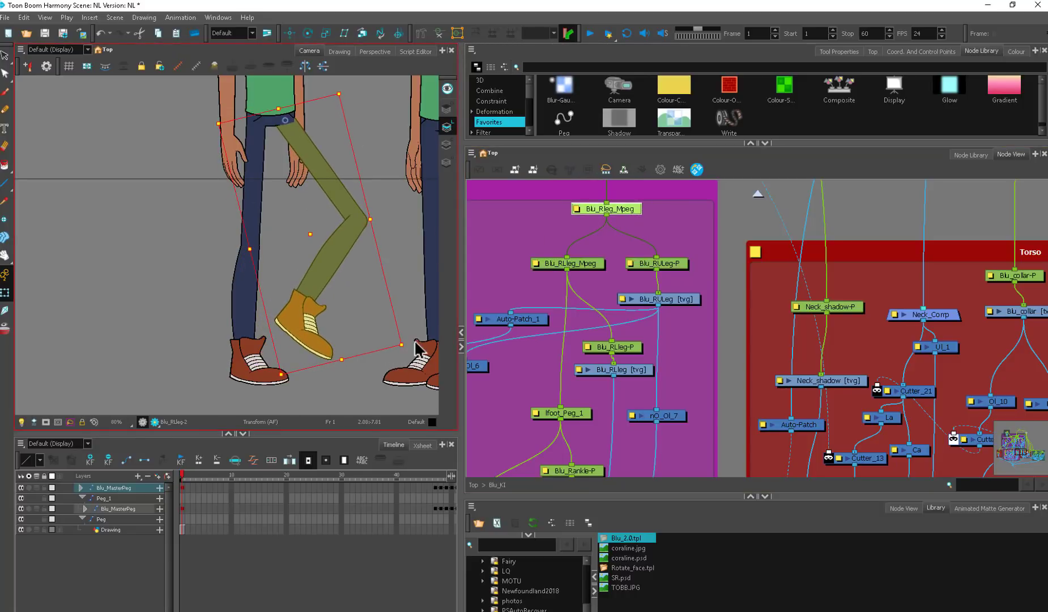
pyautogui.hotkey('ctrl', 'z')
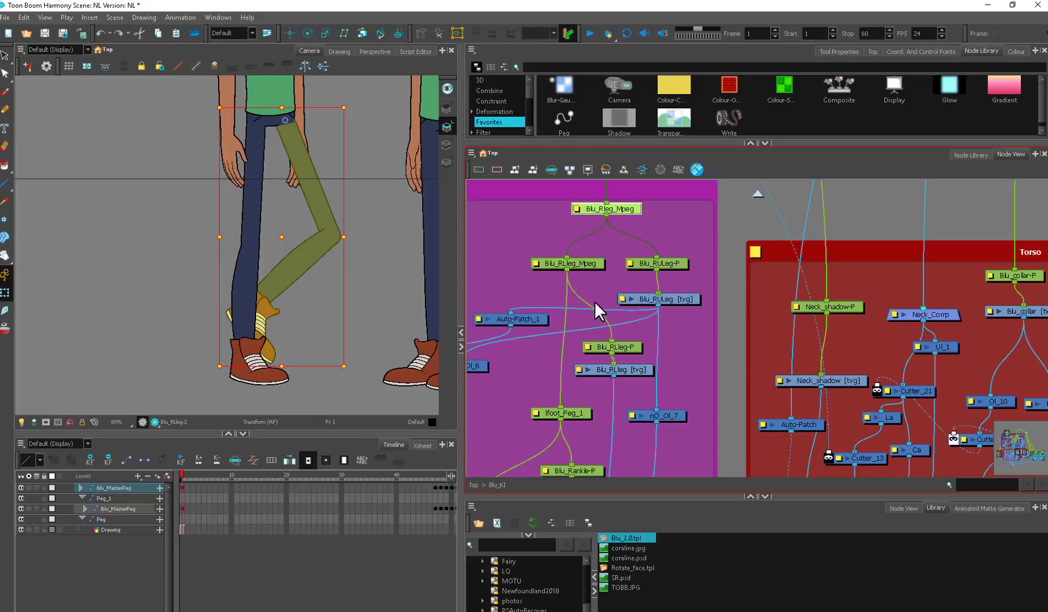
# Step: Undo the right leg's earlier hip and knee rotations
pyautogui.hotkey('ctrl', 'z')
pyautogui.hotkey('ctrl', 'z')
pyautogui.hotkey('ctrl', 'z')
pyautogui.press('1')
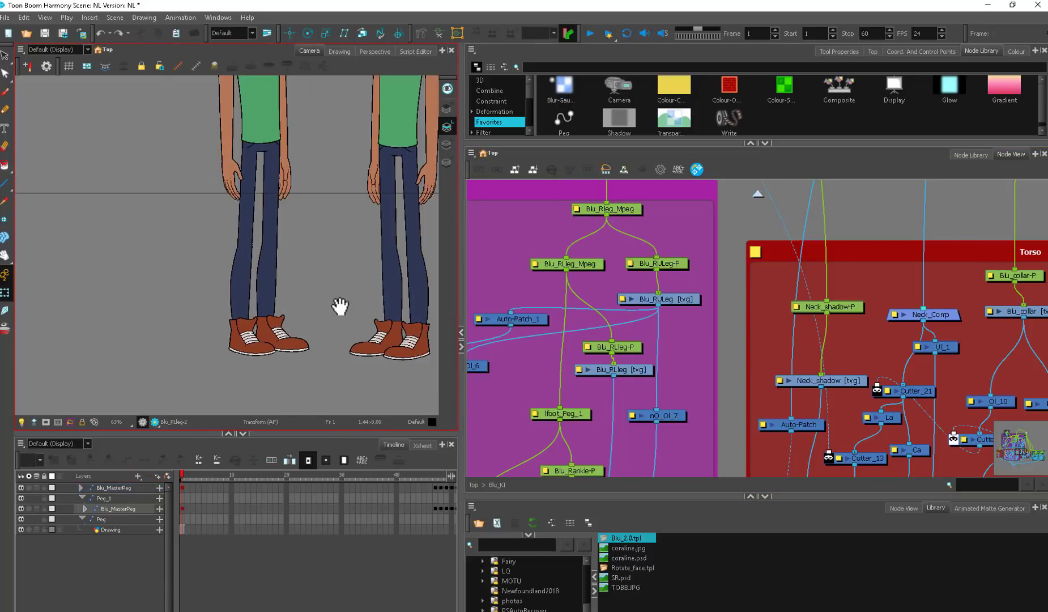
pyautogui.moveTo(340, 307); pyautogui.dragTo(332, 337)
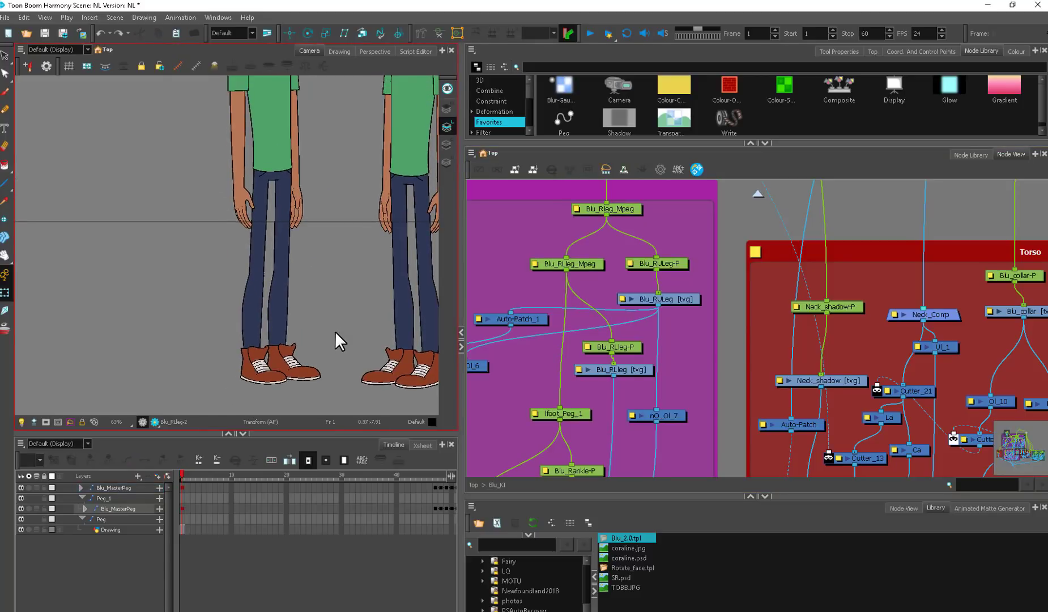
# Step: Select the right lower leg drawing in the Camera view and step up its hierarchy to Blu_Rleg_Mpeg, examining the leg's nodes
pyautogui.moveTo(624, 208); pyautogui.dragTo(624, 221)
pyautogui.press('2')
pyautogui.moveTo(655, 256); pyautogui.dragTo(837, 219)
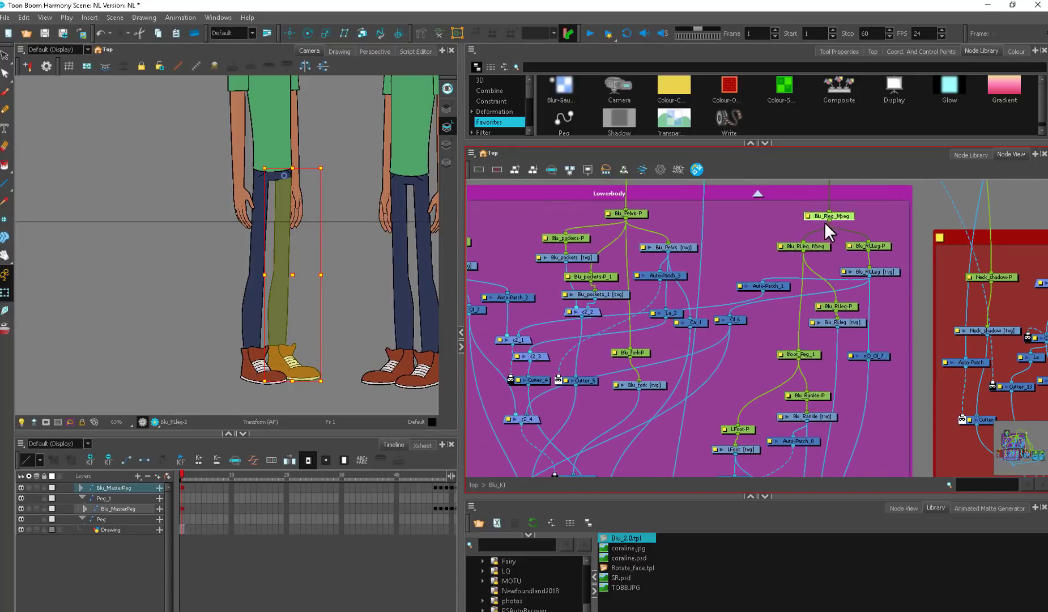
pyautogui.click(278, 304)
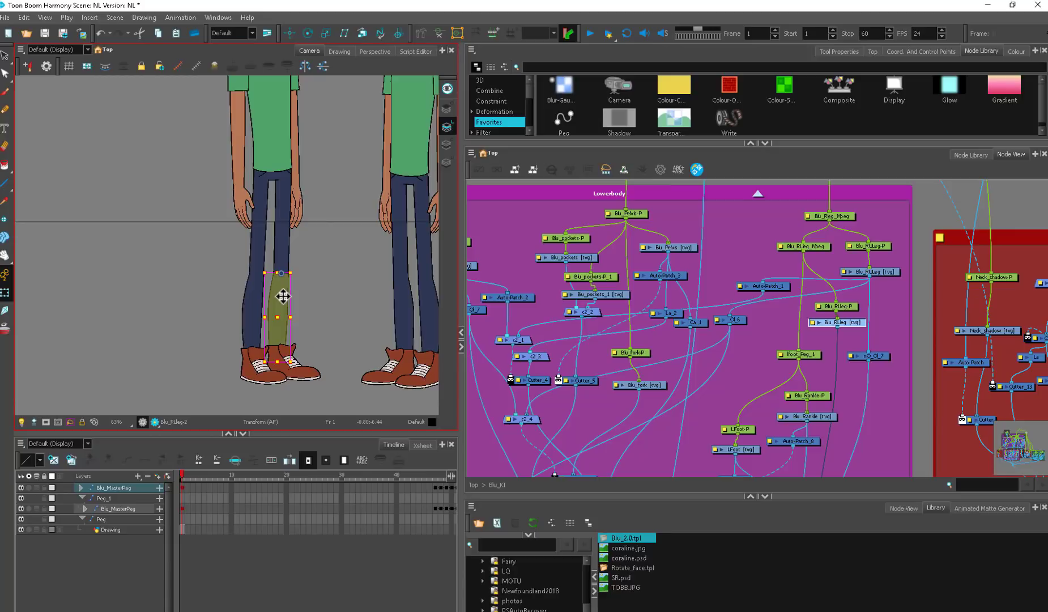
pyautogui.press('b')
pyautogui.press('b')
pyautogui.press('b')
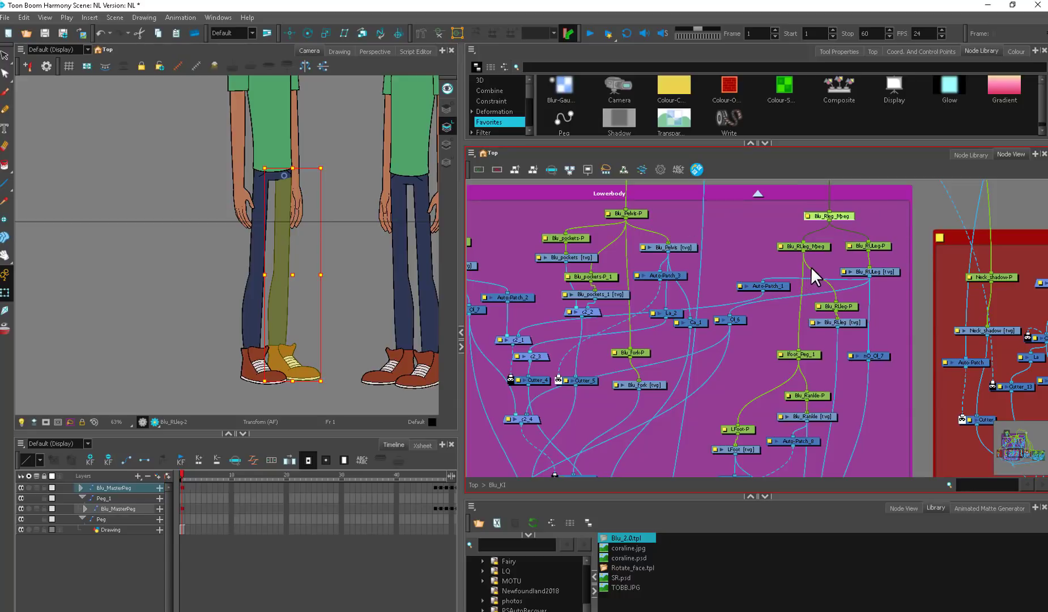
pyautogui.press('o')
pyautogui.moveTo(806, 299); pyautogui.dragTo(764, 210)
pyautogui.scroll(2, 766, 259)
pyautogui.moveTo(766, 259)
pyautogui.mouseDown()
pyautogui.moveTo(774, 262)
pyautogui.moveTo(773, 245)
pyautogui.mouseUp()
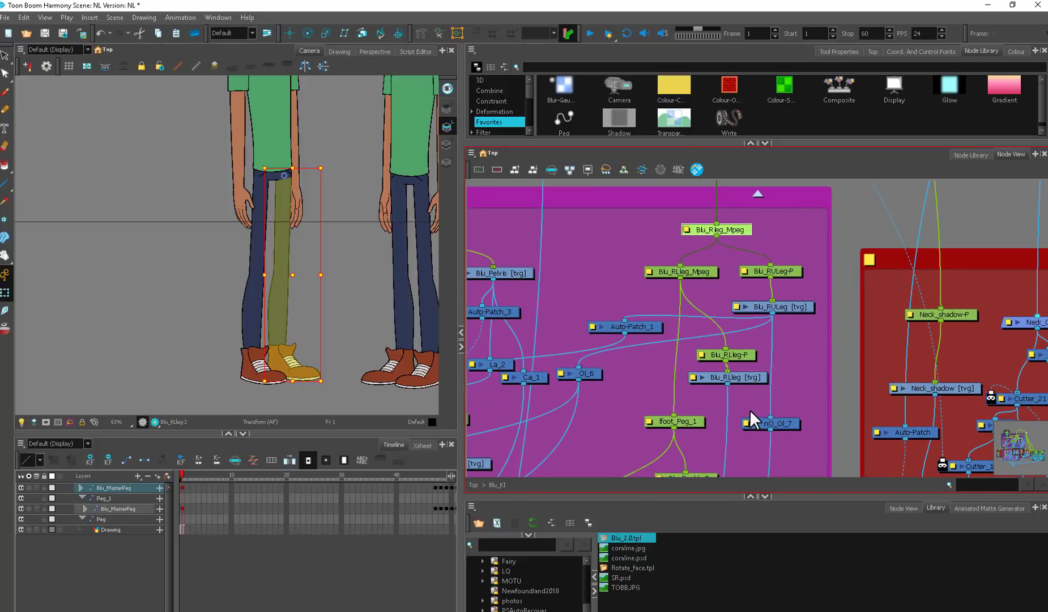
# Step: Select all of the right leg's drawings, step up to their parent Blu_Rleg_Mpeg, and swing the leg forward from the hip
pyautogui.moveTo(299, 259)
pyautogui.mouseDown()
pyautogui.moveTo(283, 359)
pyautogui.moveTo(321, 367)
pyautogui.mouseUp()
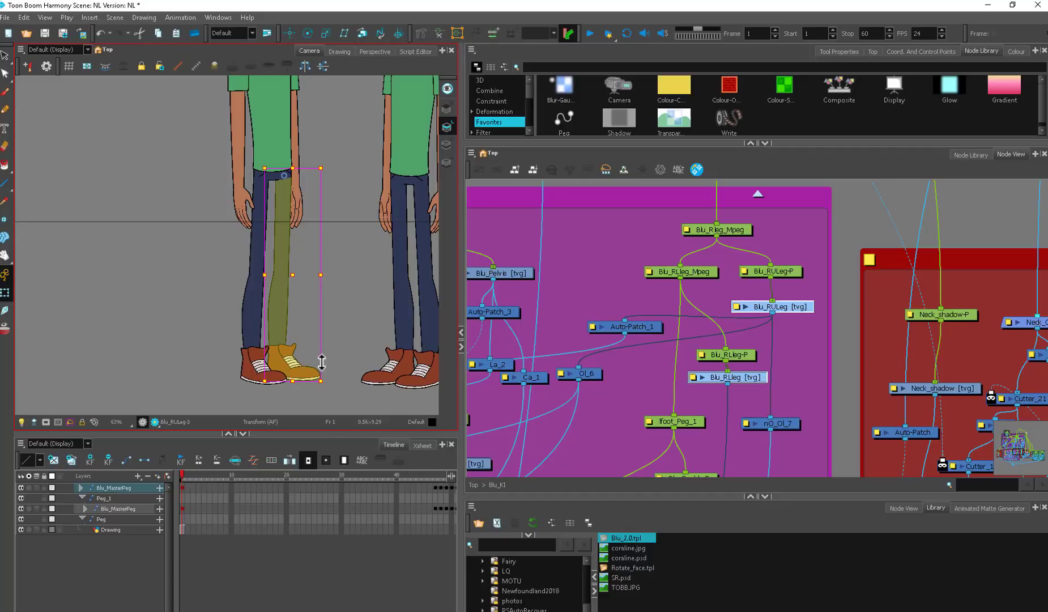
pyautogui.moveTo(829, 348); pyautogui.dragTo(845, 263)
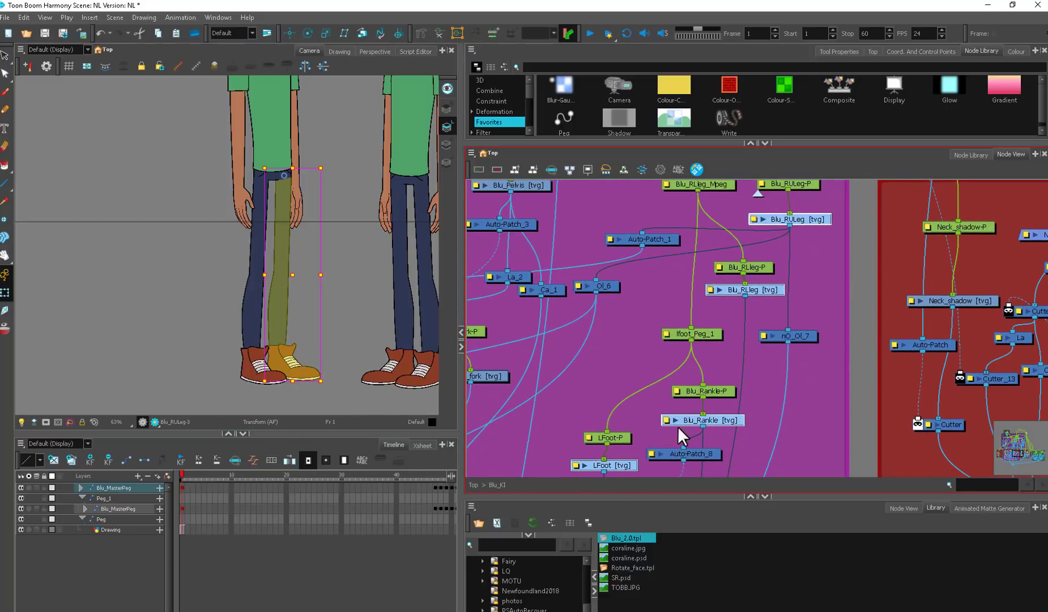
pyautogui.moveTo(786, 217); pyautogui.dragTo(770, 340)
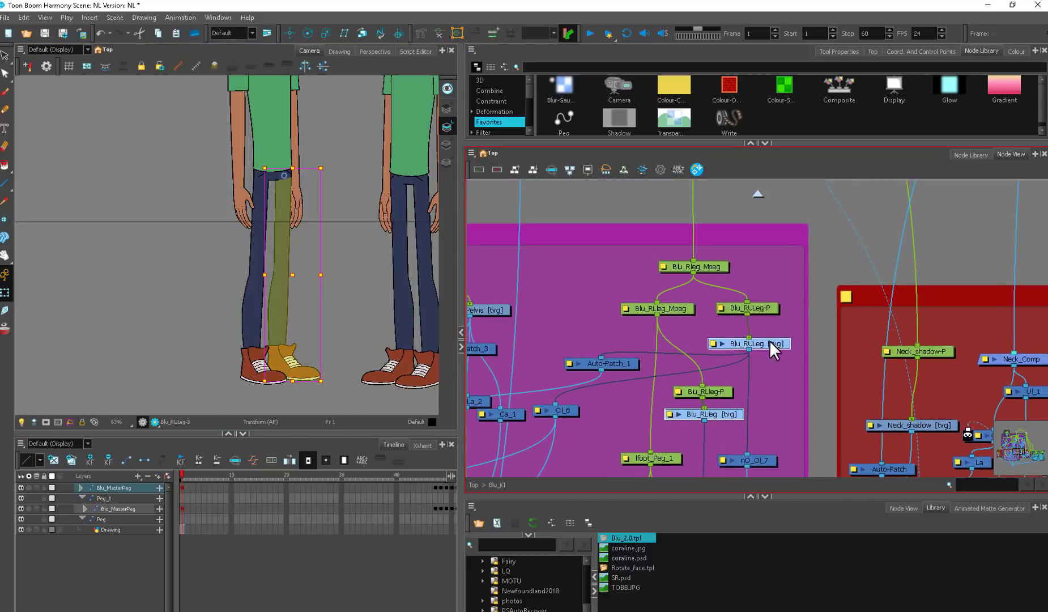
pyautogui.press('b')
pyautogui.press('b')
pyautogui.press('b')
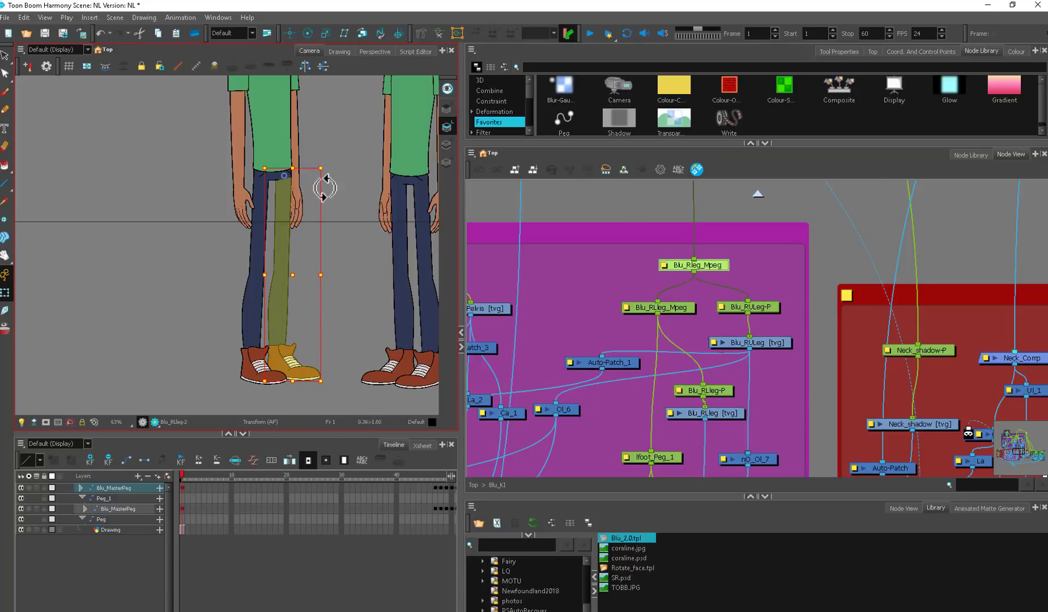
pyautogui.moveTo(326, 187); pyautogui.dragTo(375, 306)
# Step: Step up from the right lower leg drawing to Blu_RLleg_Mpeg and rotate the lower leg and foot backward about the knee
pyautogui.click(375, 306)
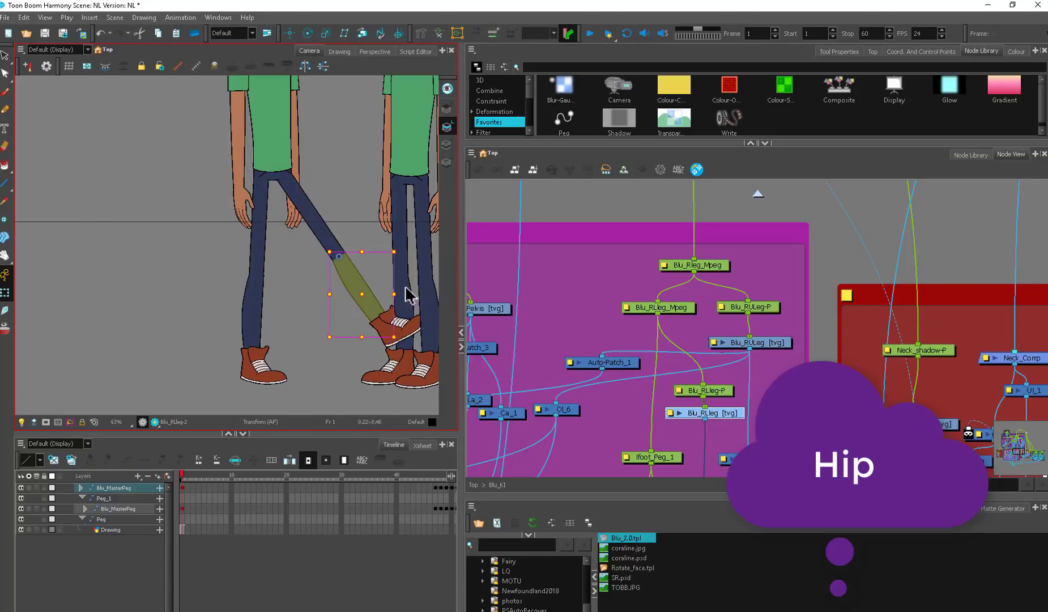
pyautogui.press('b')
pyautogui.press('b')
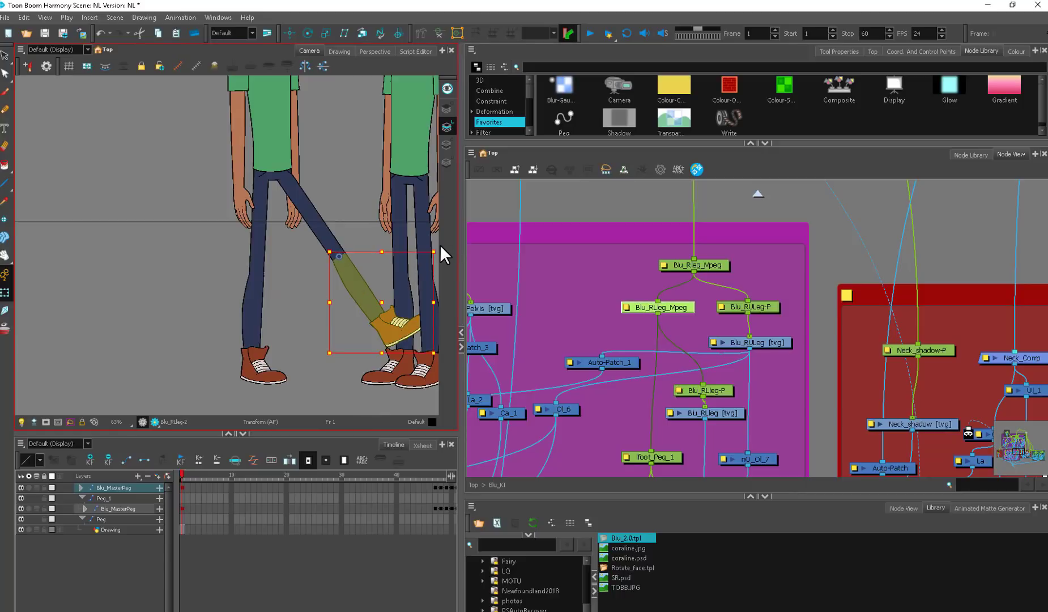
pyautogui.moveTo(430, 356); pyautogui.dragTo(201, 285)
# Step: Step up from the raised foot's drawing to lfoot_Peg_1 and rotate the foot at the ankle so its toes point down
pyautogui.click(292, 335)
pyautogui.press('b')
pyautogui.press('b')
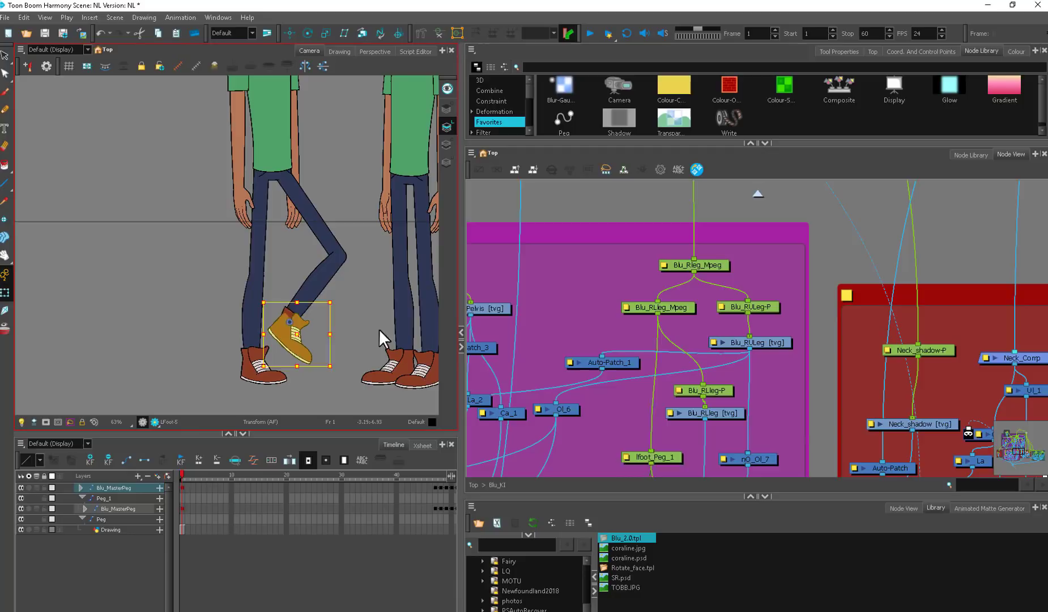
pyautogui.moveTo(336, 299); pyautogui.dragTo(341, 321)
pyautogui.moveTo(296, 336); pyautogui.dragTo(290, 329)
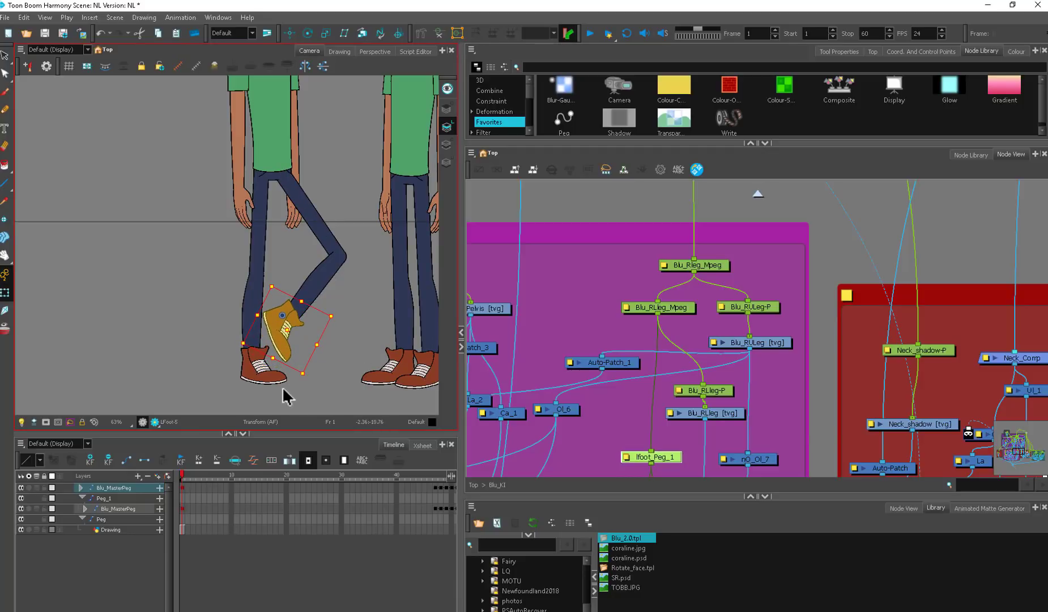
pyautogui.click(353, 310)
pyautogui.click(303, 317)
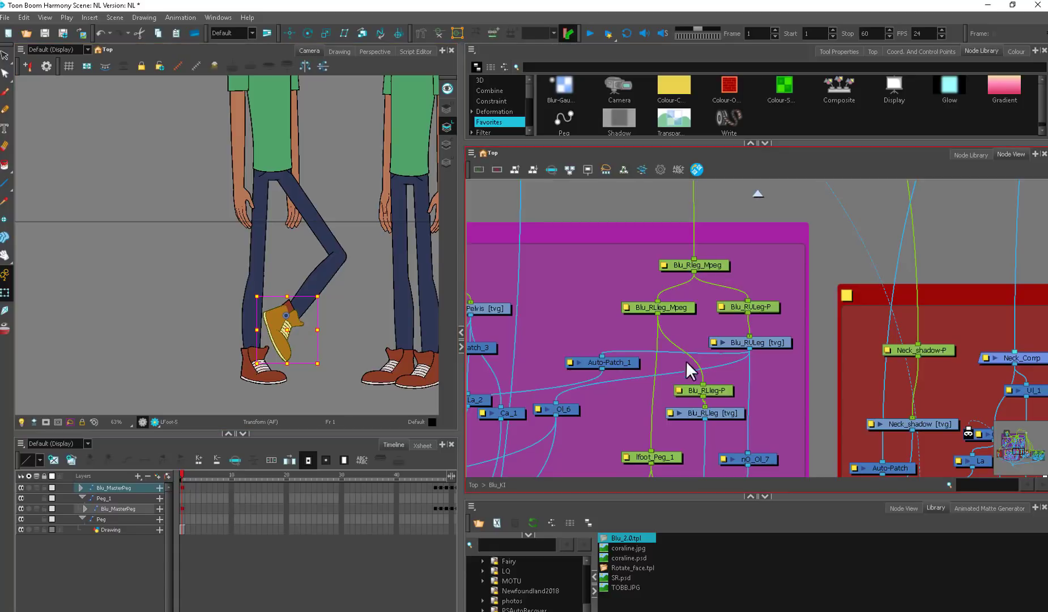
# Step: Widen the Camera view beside the Head group's nodes and select both of the character's pupils together
pyautogui.scroll(-5, 716, 278)
pyautogui.moveTo(752, 239); pyautogui.dragTo(740, 447)
pyautogui.scroll(-3, 731, 324)
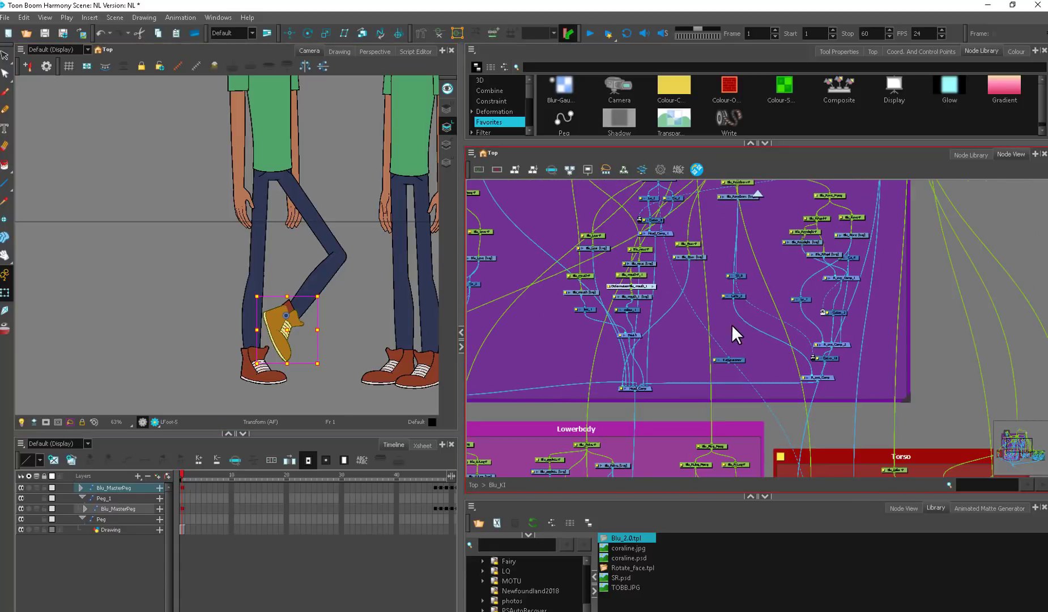
pyautogui.moveTo(734, 304); pyautogui.dragTo(712, 405)
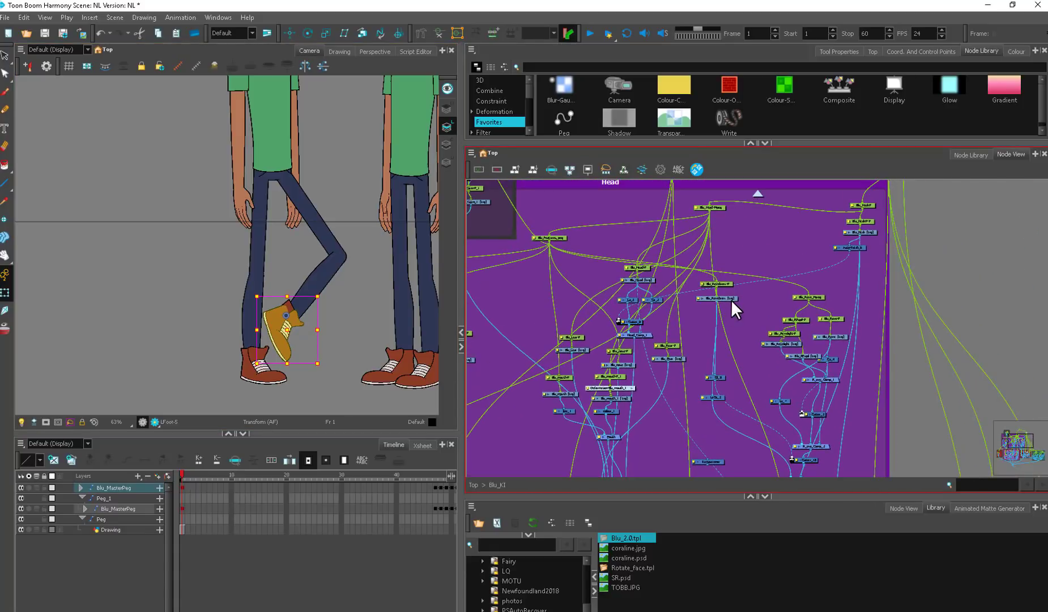
pyautogui.moveTo(462, 308); pyautogui.dragTo(547, 309)
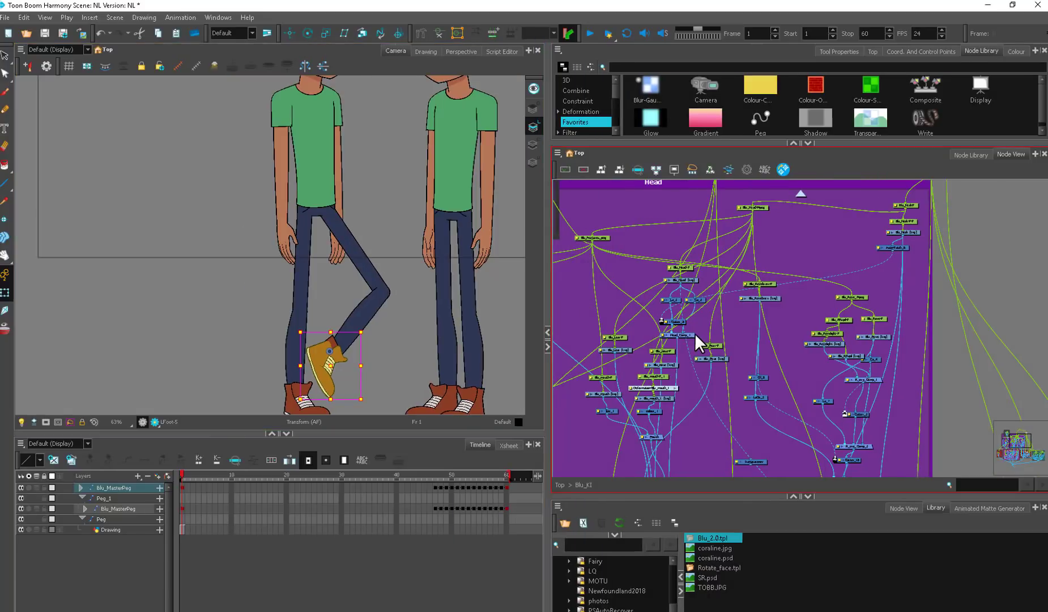
pyautogui.scroll(6, 375, 304)
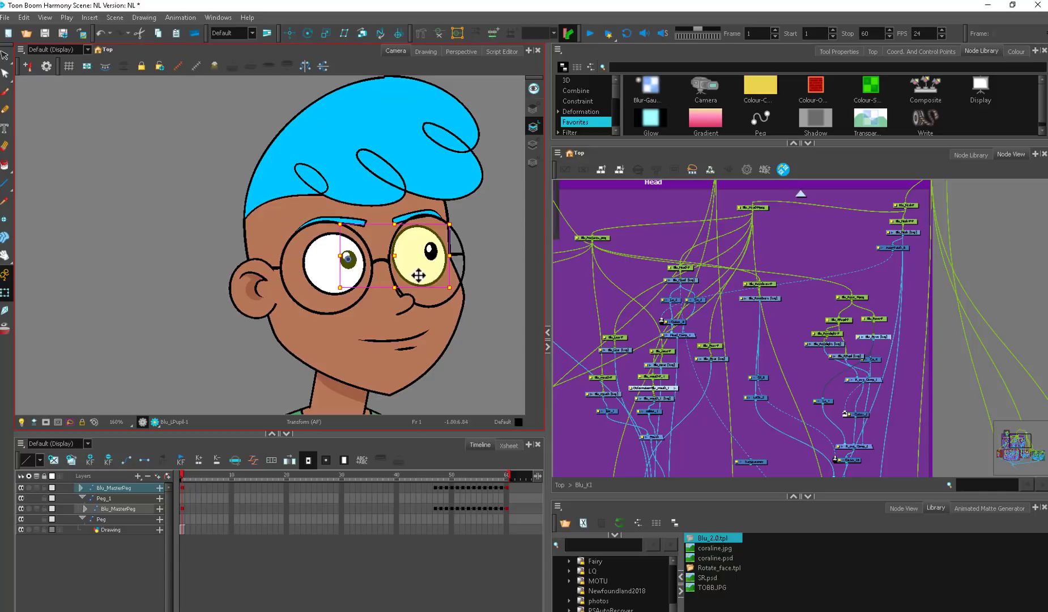
pyautogui.click(447, 258)
pyautogui.keyDown('shift'); pyautogui.click(349, 259); pyautogui.keyUp('shift')
# Step: Try selecting the near arm from its sleeve up to the shoulder-level parent peg, and undo the selection
pyautogui.moveTo(356, 396); pyautogui.dragTo(379, 247)
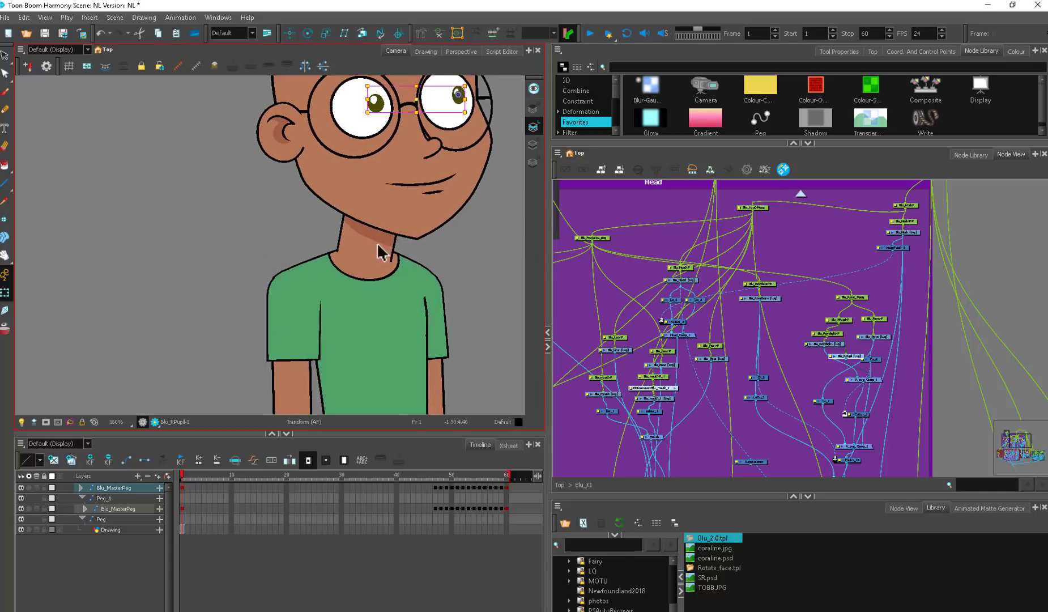
pyautogui.scroll(-2, 379, 248)
pyautogui.click(302, 310)
pyautogui.press('b')
pyautogui.press('b')
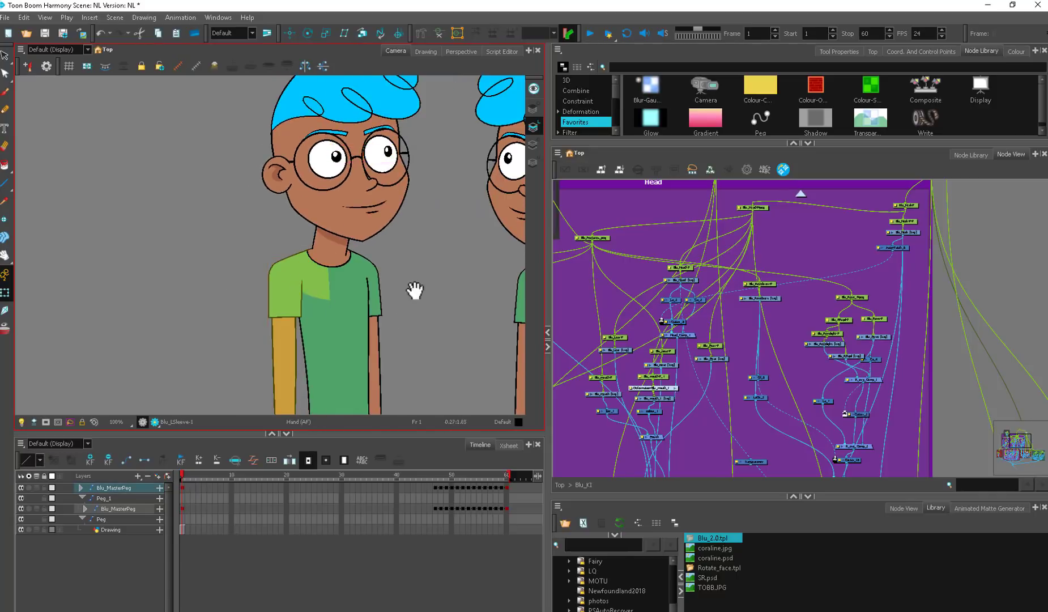
pyautogui.moveTo(414, 290); pyautogui.dragTo(396, 184)
pyautogui.scroll(-1, 410, 251)
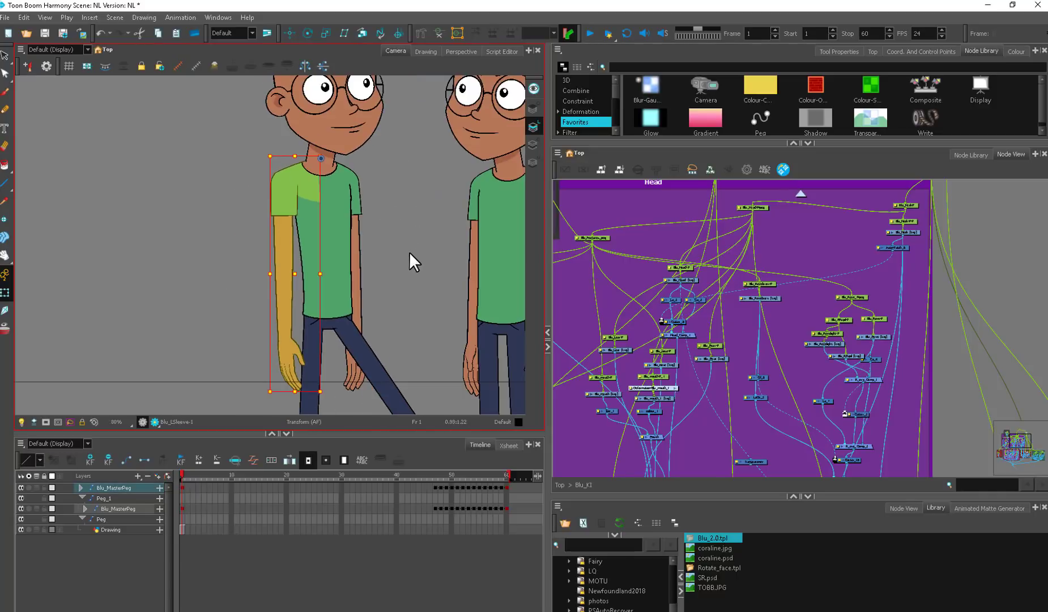
pyautogui.hotkey('ctrl', 'z')
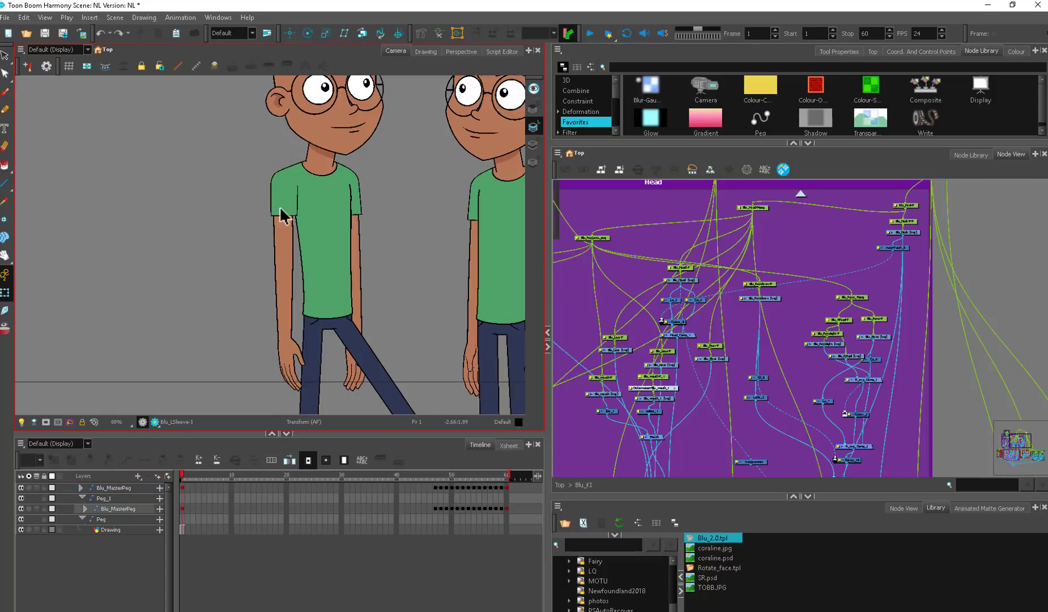
# Step: Select both of the character's arms in the Camera view and examine their nodes in the arms group
pyautogui.click(281, 214)
pyautogui.press('b')
pyautogui.press('b')
pyautogui.hotkey('shift', 'b')
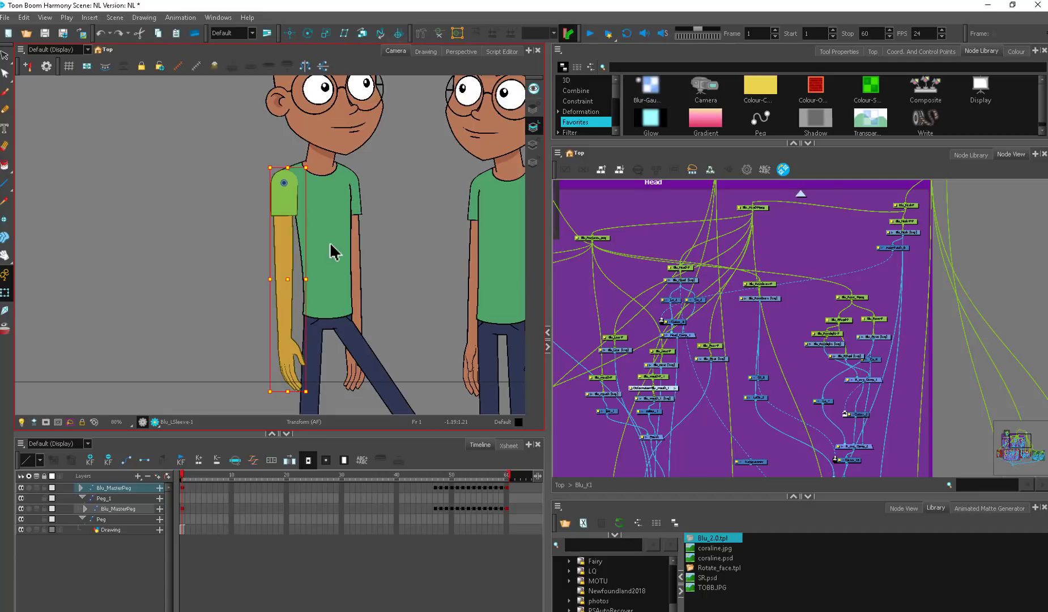
pyautogui.click(357, 210)
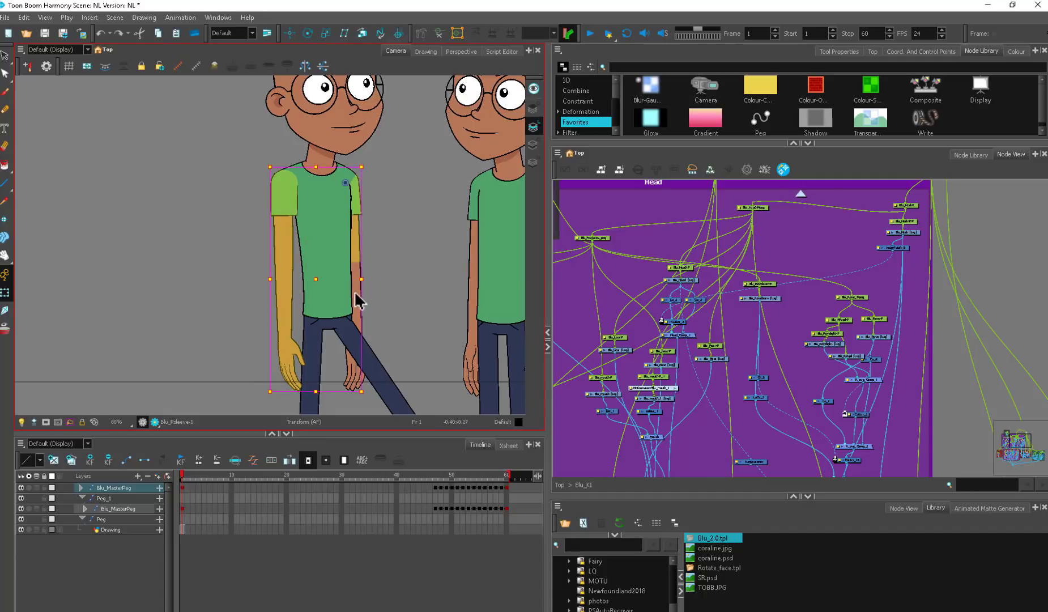
pyautogui.keyDown('shift'); pyautogui.click(354, 363); pyautogui.keyUp('shift')
pyautogui.press('o')
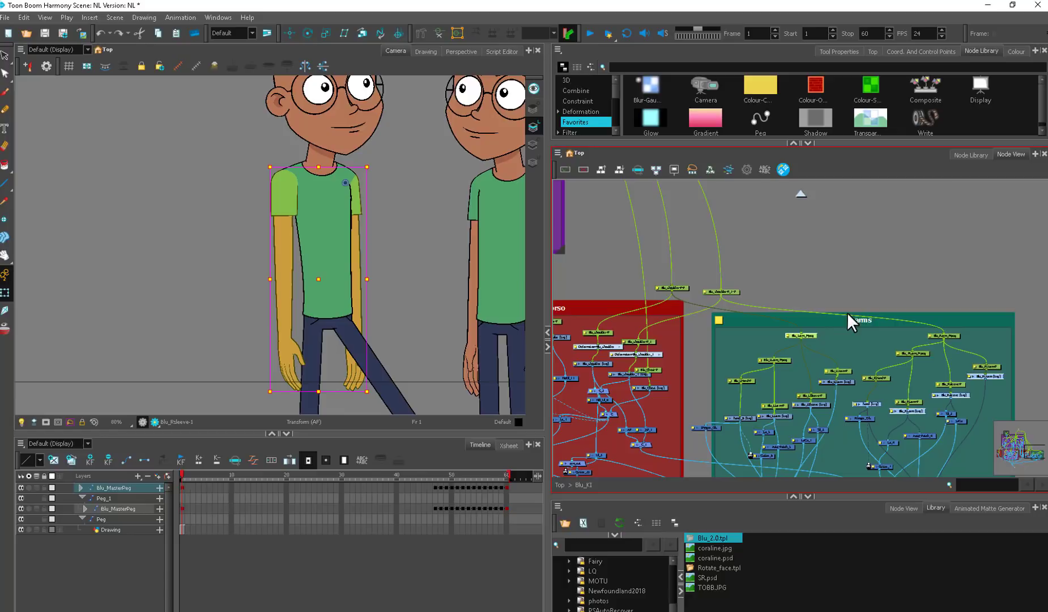
pyautogui.moveTo(905, 362); pyautogui.dragTo(768, 262)
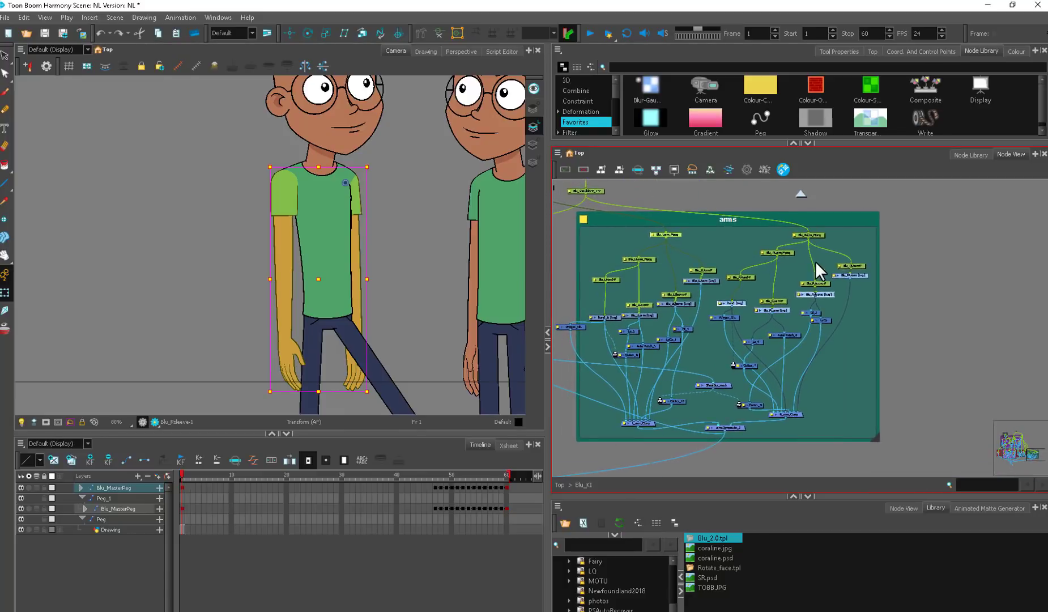
pyautogui.scroll(2, 819, 261)
pyautogui.moveTo(854, 304); pyautogui.dragTo(935, 305)
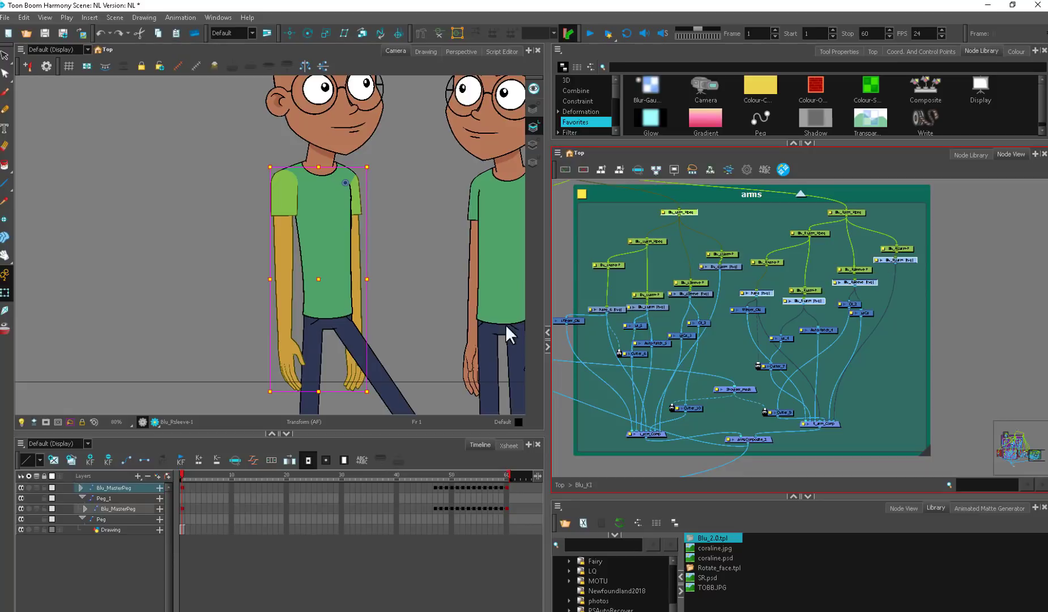
# Step: Try moving both arms off the body and bending the near arm outward at the shoulder and elbow
pyautogui.moveTo(321, 284); pyautogui.dragTo(195, 278)
pyautogui.press('space')
pyautogui.moveTo(286, 332)
pyautogui.mouseDown()
pyautogui.moveTo(354, 321)
pyautogui.moveTo(358, 334)
pyautogui.mouseUp()
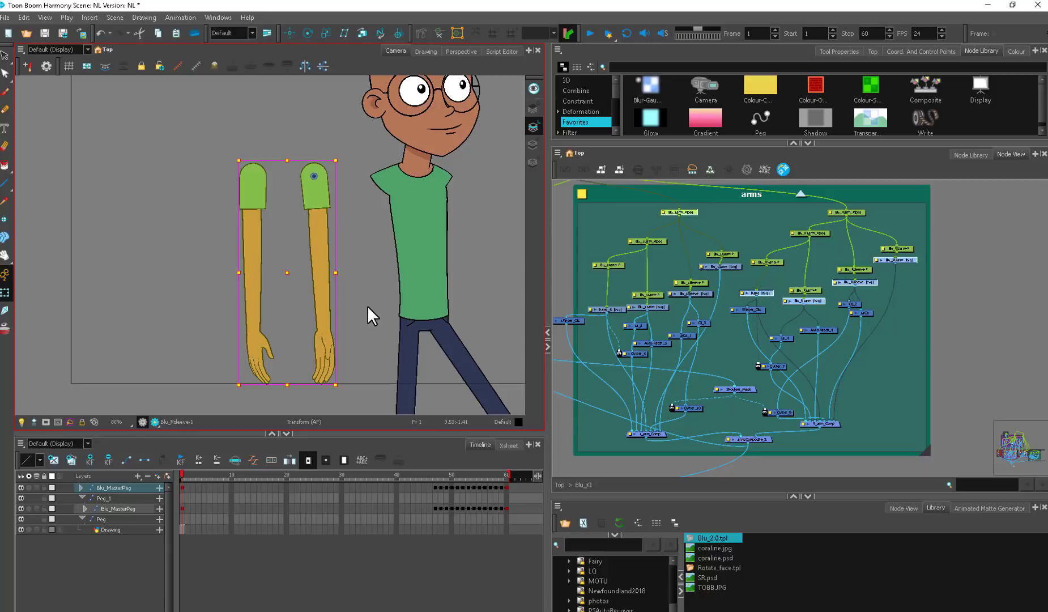
pyautogui.click(367, 308)
pyautogui.click(248, 334)
pyautogui.moveTo(278, 369); pyautogui.dragTo(199, 355)
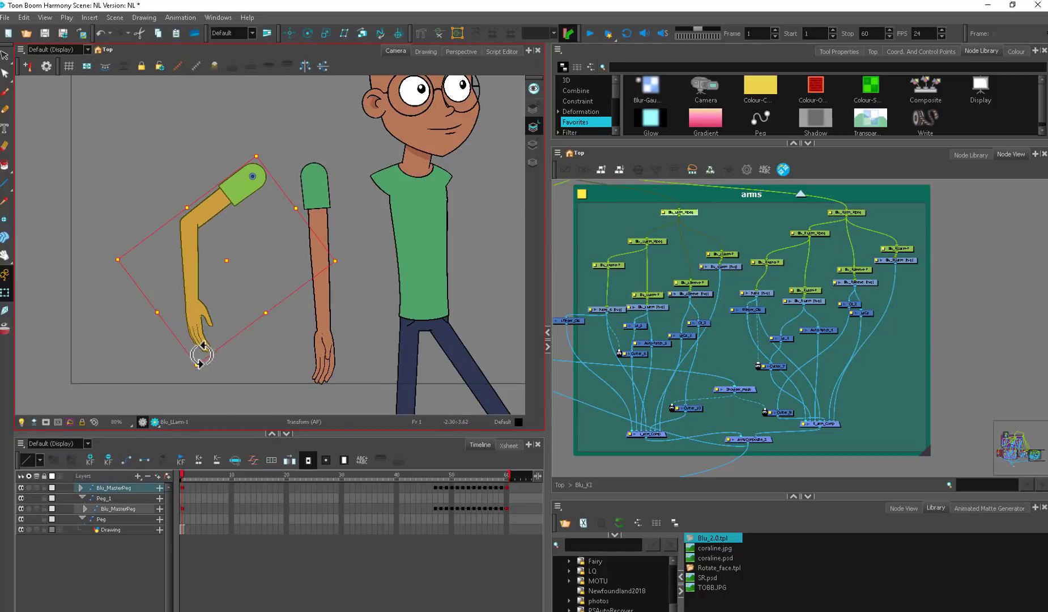
# Step: Step up from the far hand to the forearm's master peg, undo the arm changes, and clear the selection
pyautogui.click(327, 354)
pyautogui.press('b')
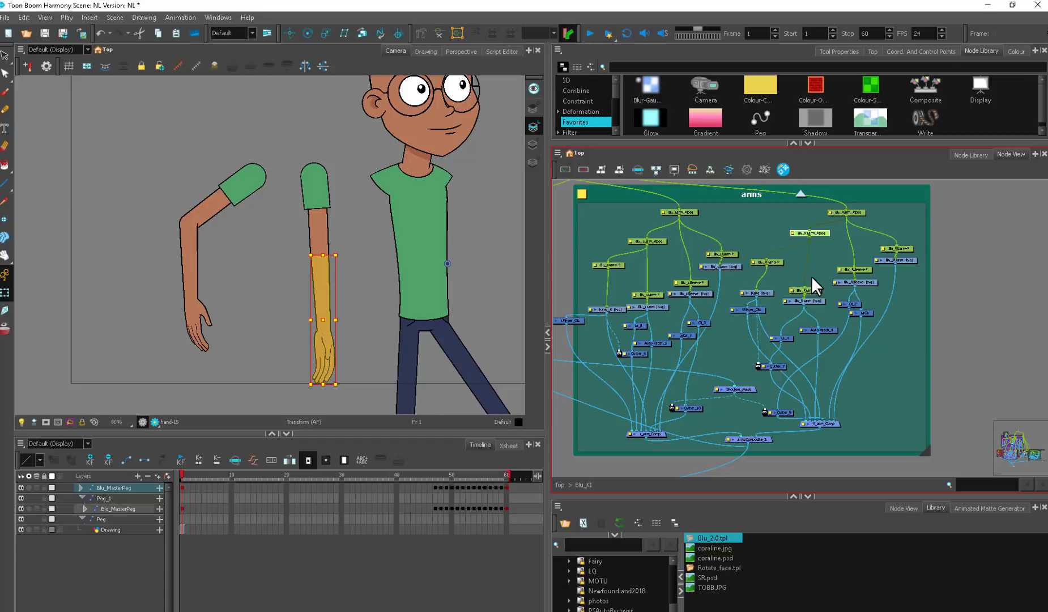
pyautogui.hotkey('ctrl', 'z')
pyautogui.hotkey('ctrl', 'z')
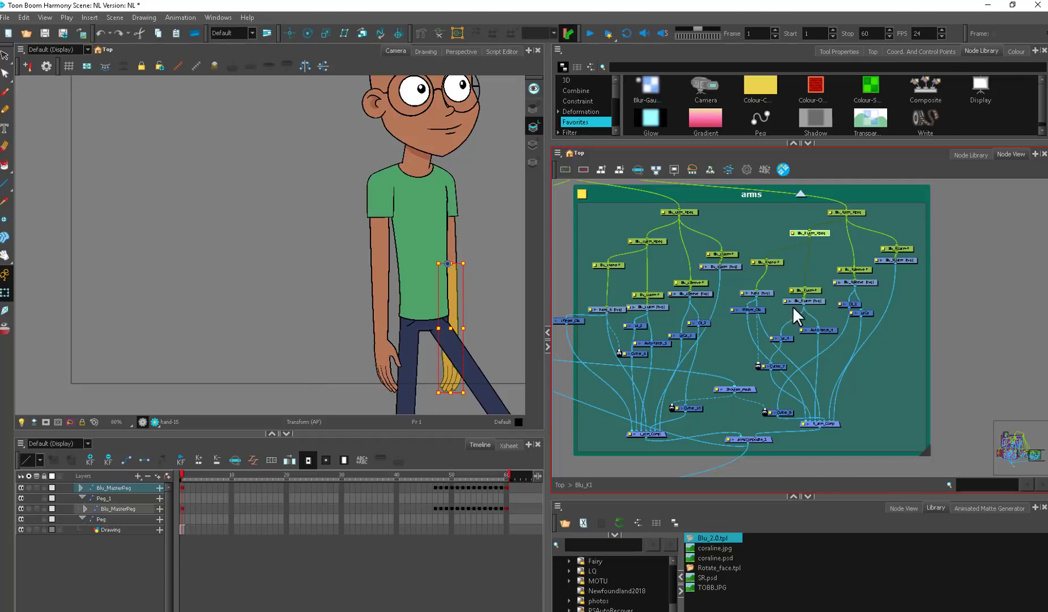
pyautogui.click(484, 235)
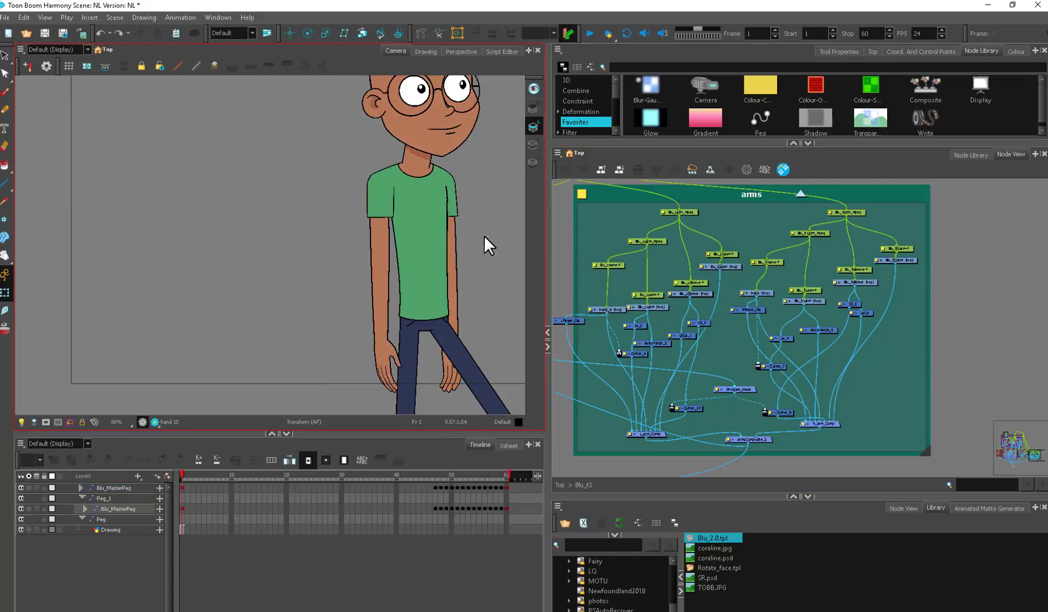
# Step: Try moving the far forearm and hand off the body, and undo the move
pyautogui.moveTo(805, 263); pyautogui.dragTo(760, 338)
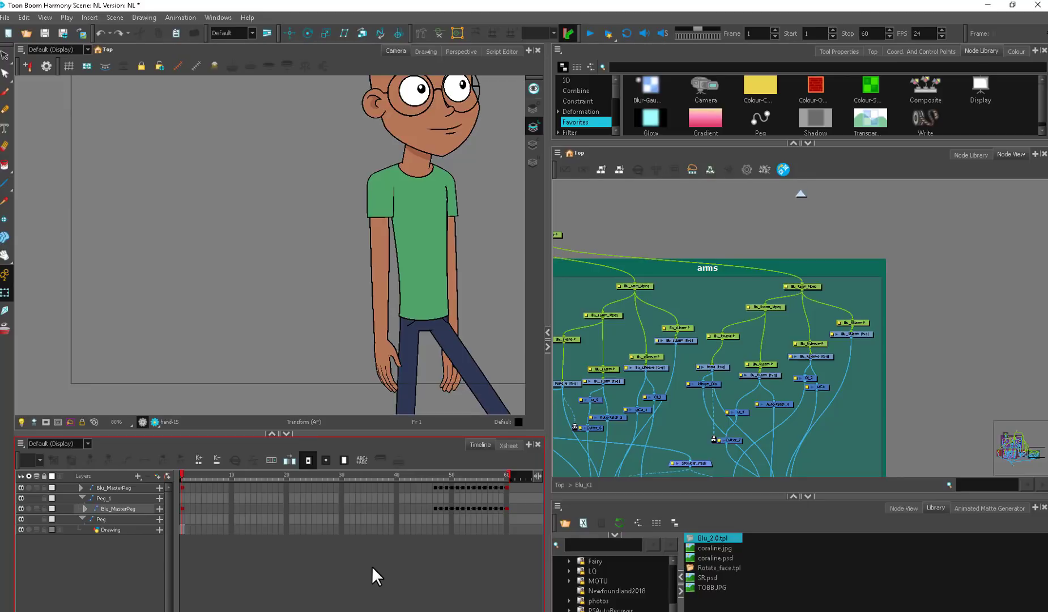
pyautogui.scroll(-1, 440, 294)
pyautogui.click(409, 286)
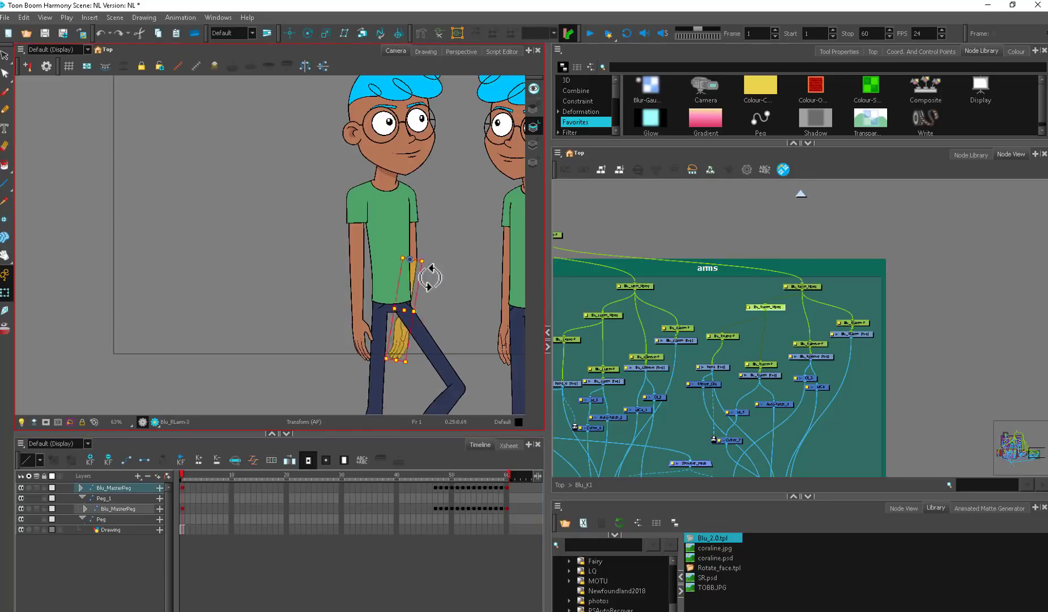
pyautogui.moveTo(430, 278); pyautogui.dragTo(206, 326)
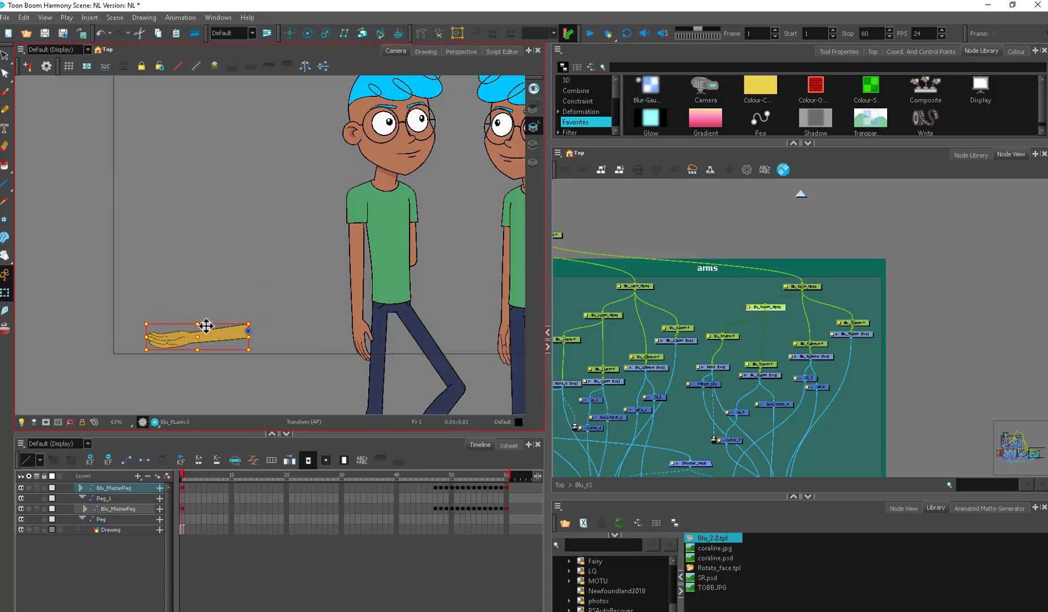
pyautogui.hotkey('ctrl', 'z')
pyautogui.click(820, 343)
pyautogui.hotkey('ctrl', 'z')
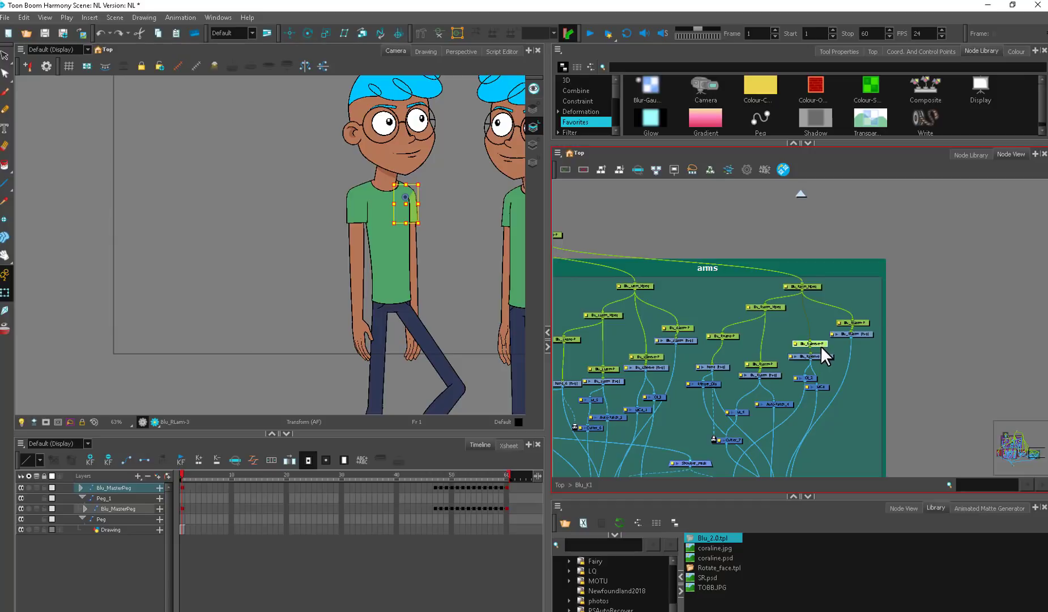
# Step: Clear the node selection and return from the Blu_KI group to the scene's top-level node network
pyautogui.click(877, 246)
pyautogui.moveTo(818, 329); pyautogui.dragTo(992, 237)
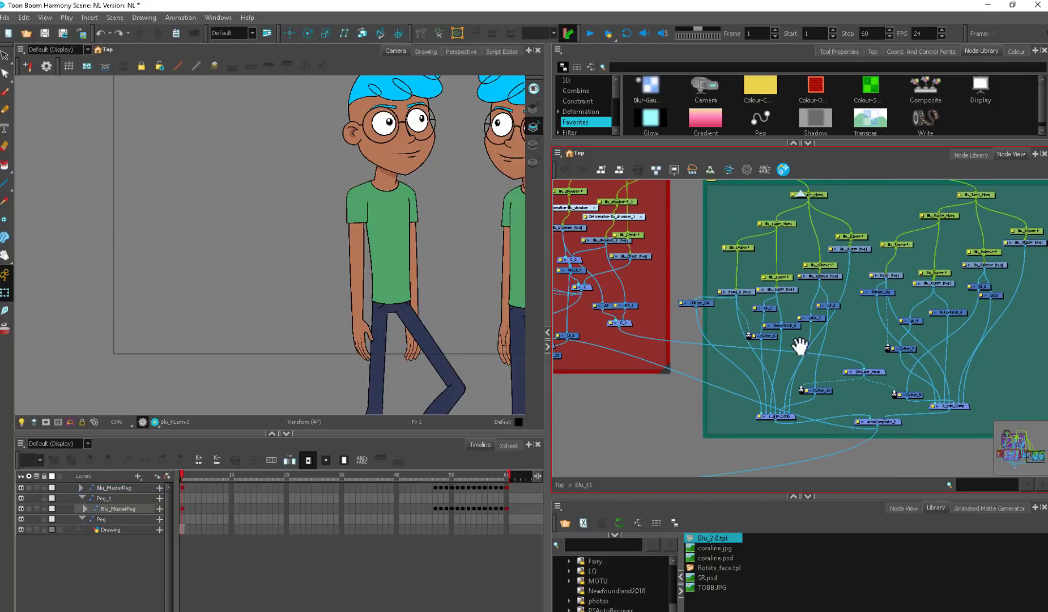
pyautogui.moveTo(800, 346); pyautogui.dragTo(926, 355)
pyautogui.click(560, 485)
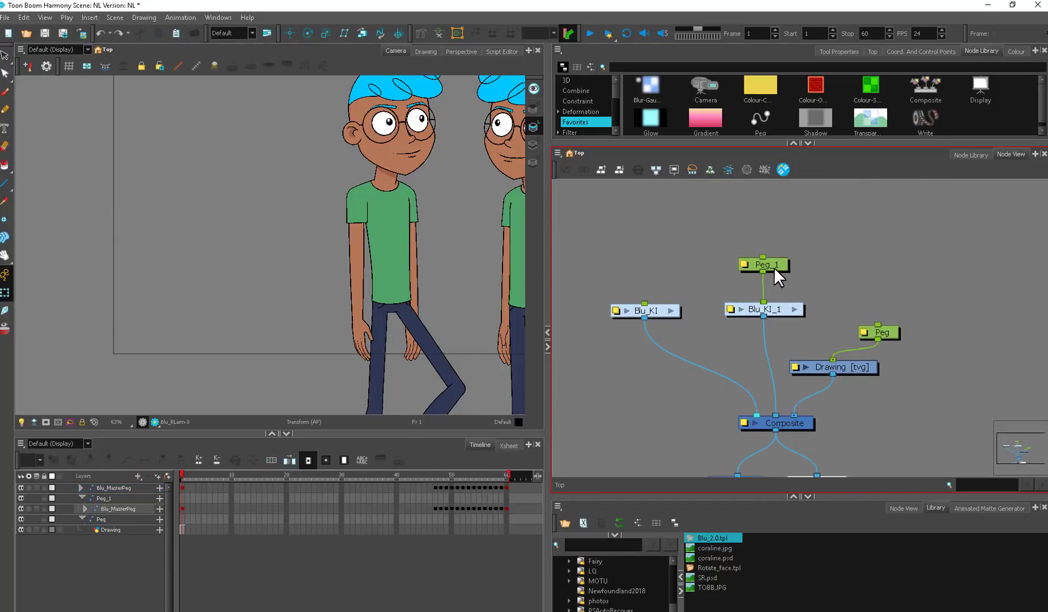
pyautogui.click(773, 267)
pyautogui.scroll(-1, 780, 315)
pyautogui.moveTo(769, 350); pyautogui.dragTo(765, 367)
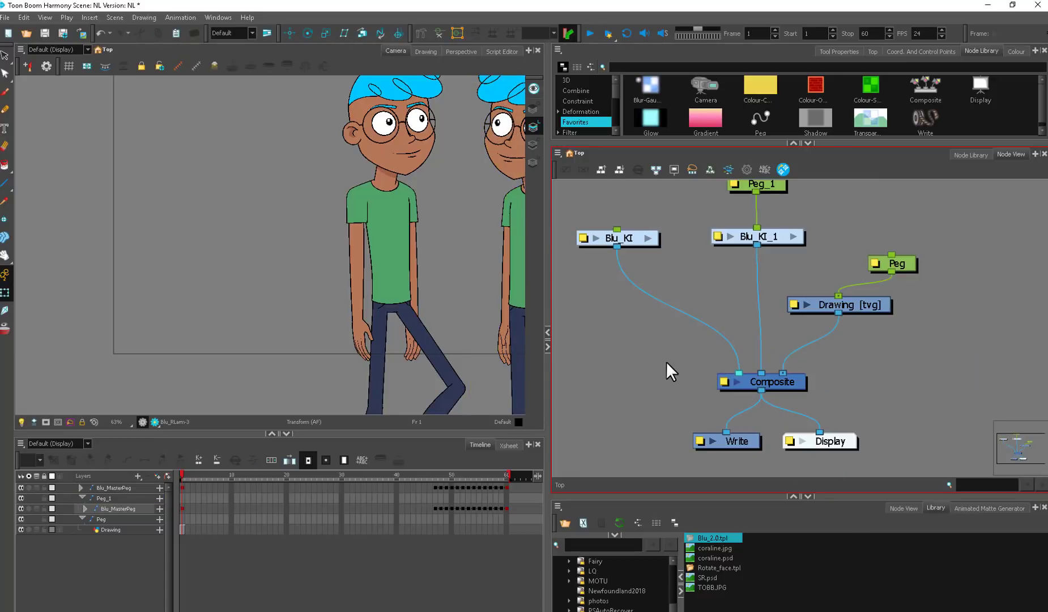
# Step: Adjust the panel heights to enlarge the Library beneath the Node View, and select the Blu_KI group
pyautogui.moveTo(827, 143); pyautogui.dragTo(827, 248)
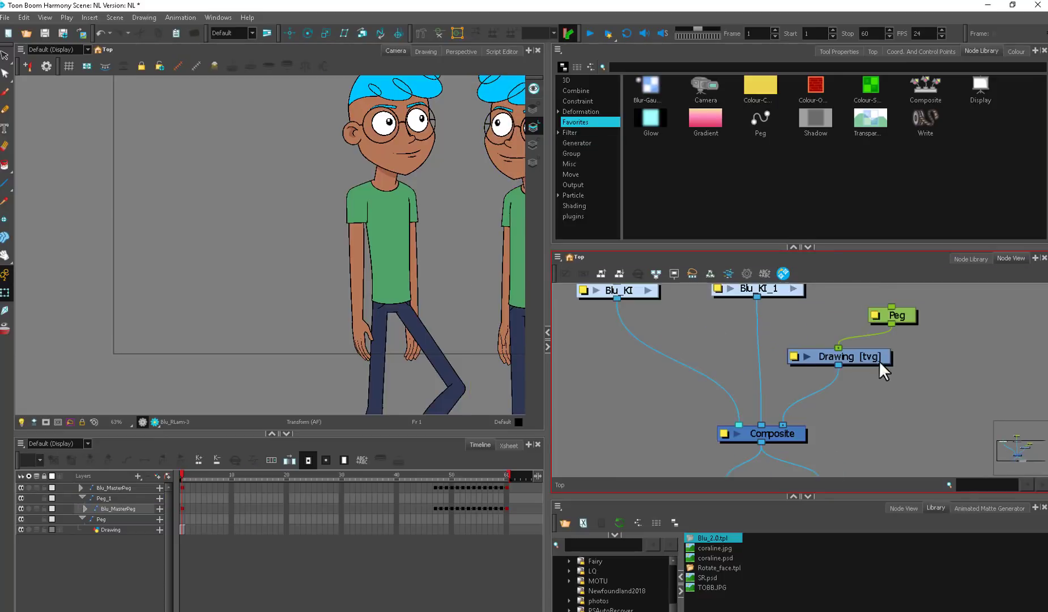
pyautogui.scroll(-2, 878, 360)
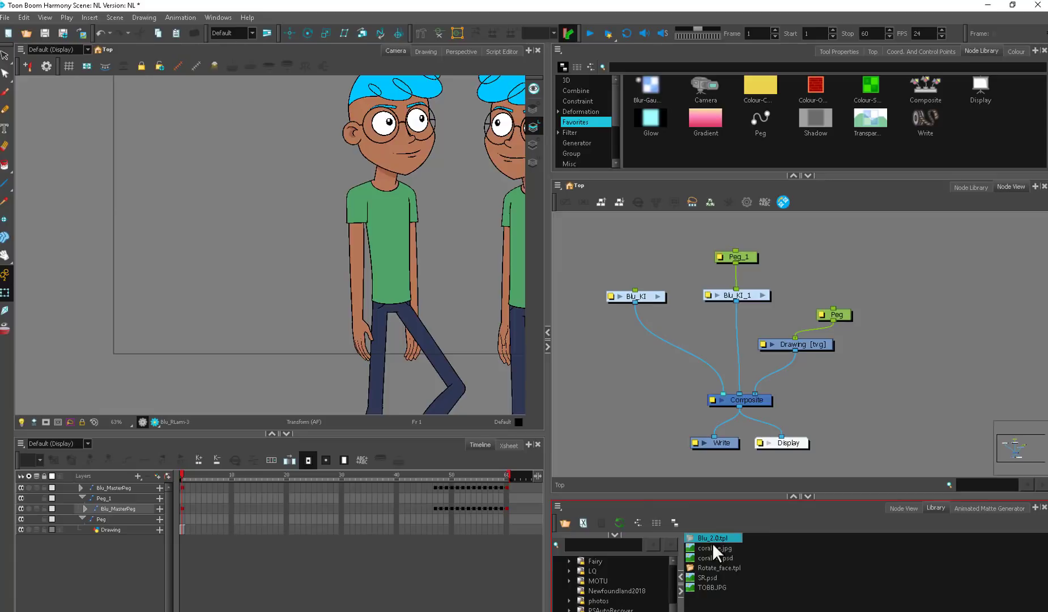
pyautogui.click(647, 296)
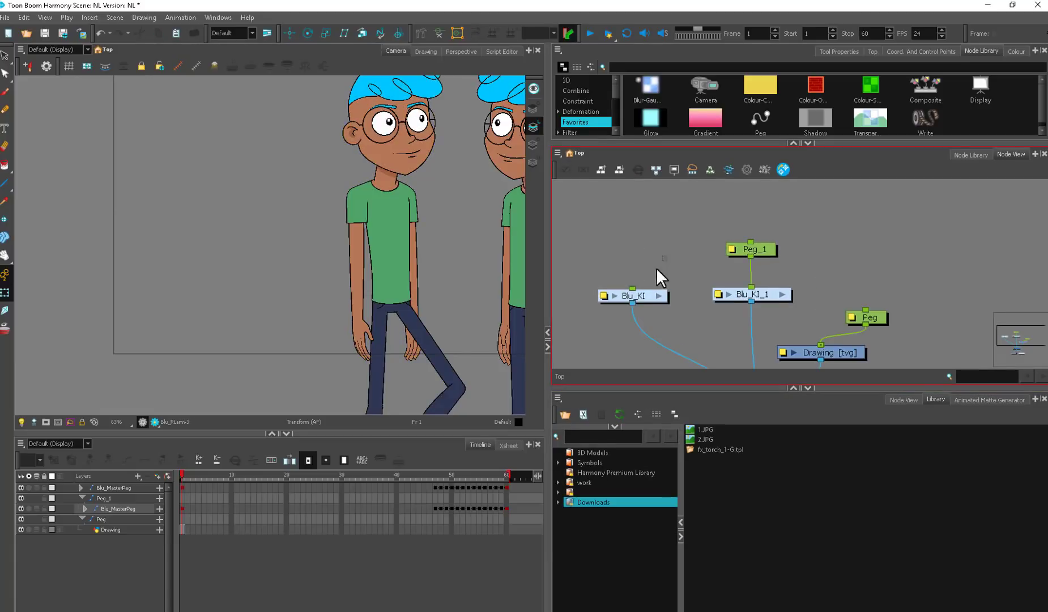
pyautogui.click(672, 295)
pyautogui.click(649, 526)
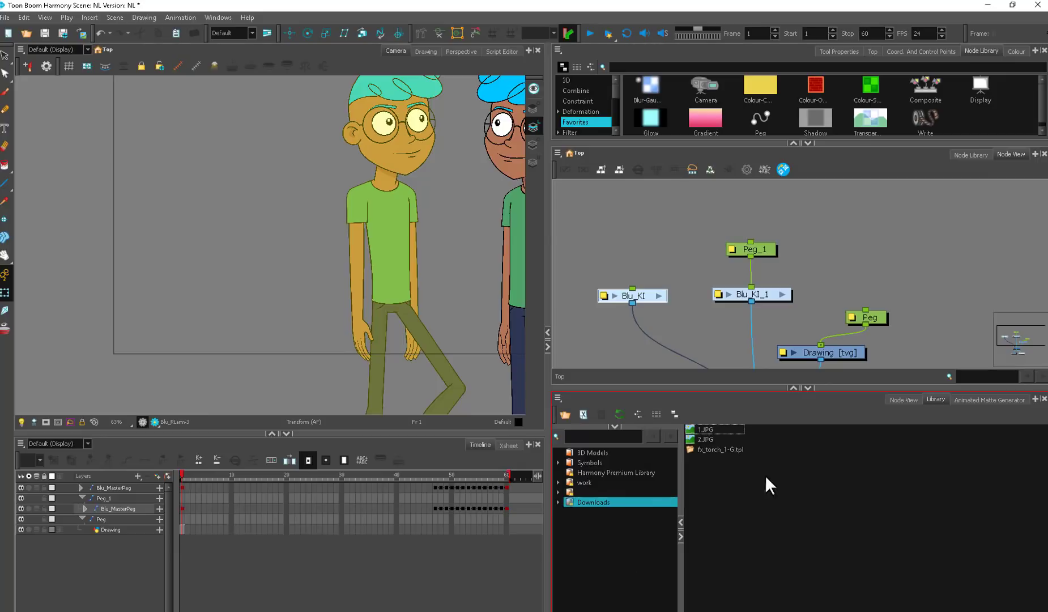
# Step: Grant modification rights to the Downloads library folder
pyautogui.rightClick(591, 502)
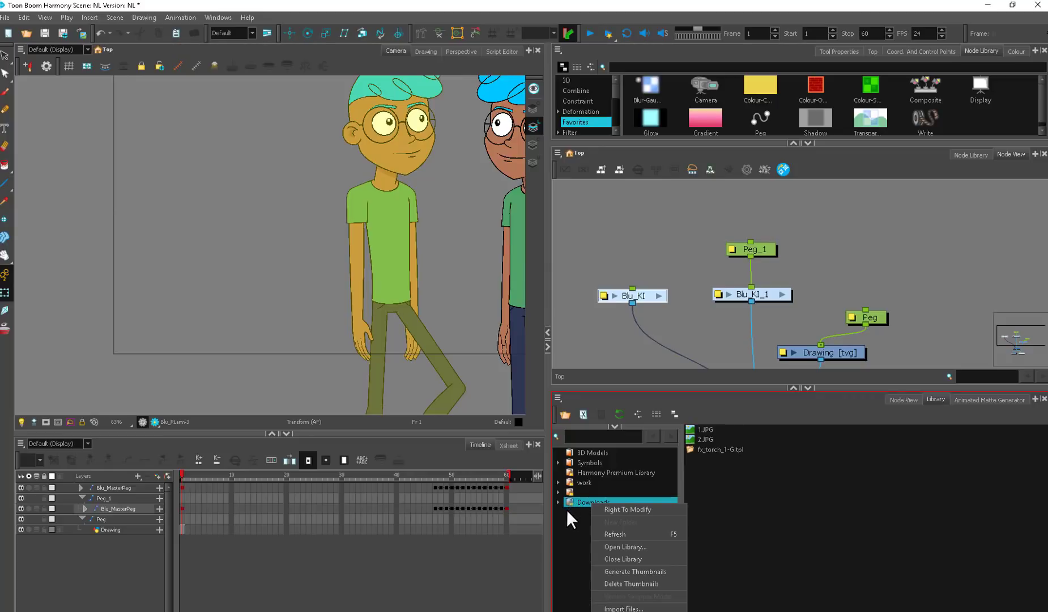
pyautogui.click(576, 502)
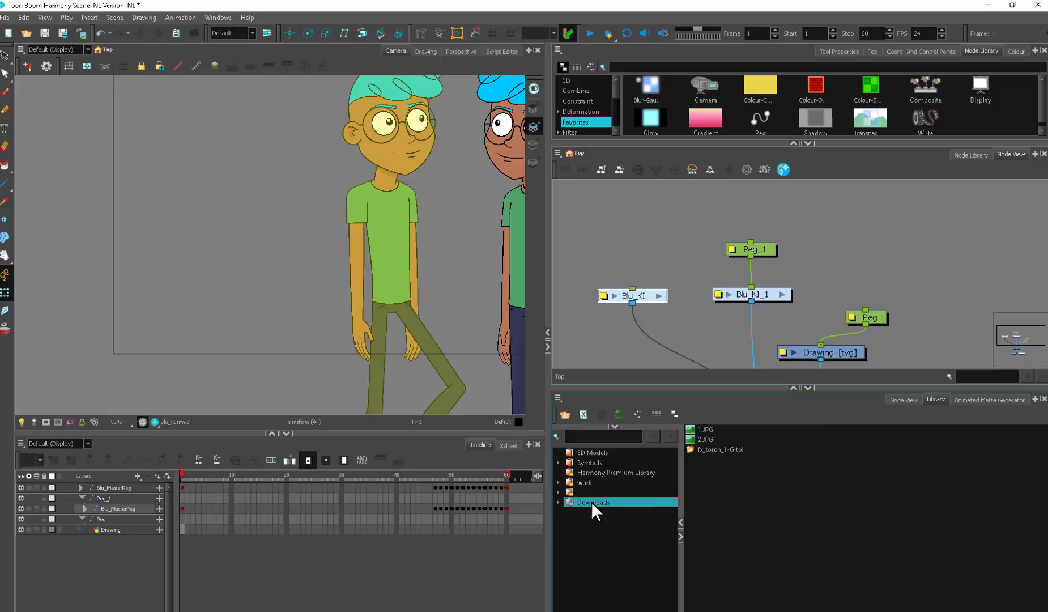
pyautogui.rightClick(591, 502)
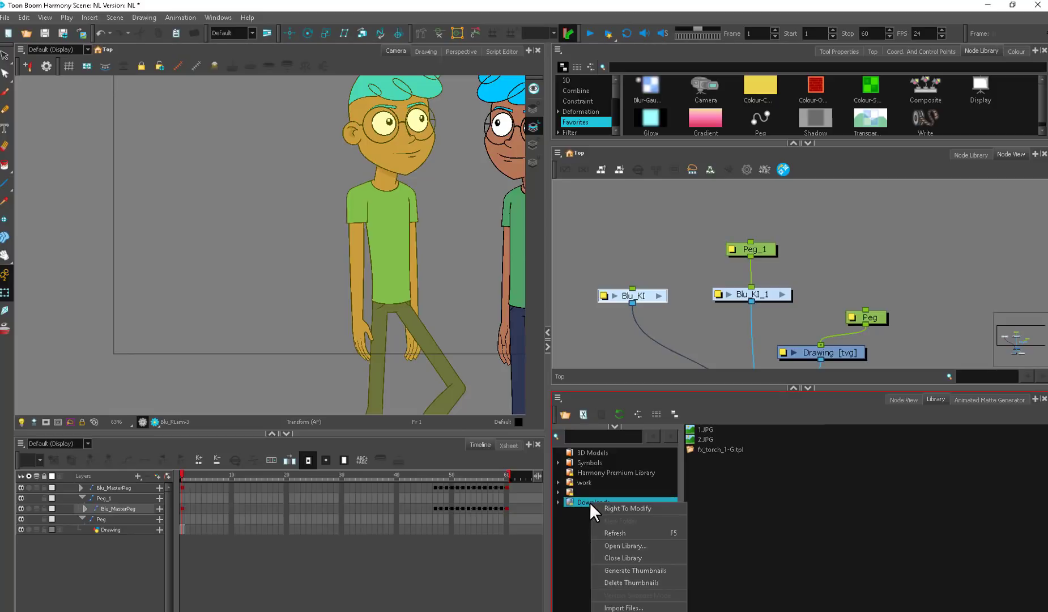
pyautogui.click(635, 508)
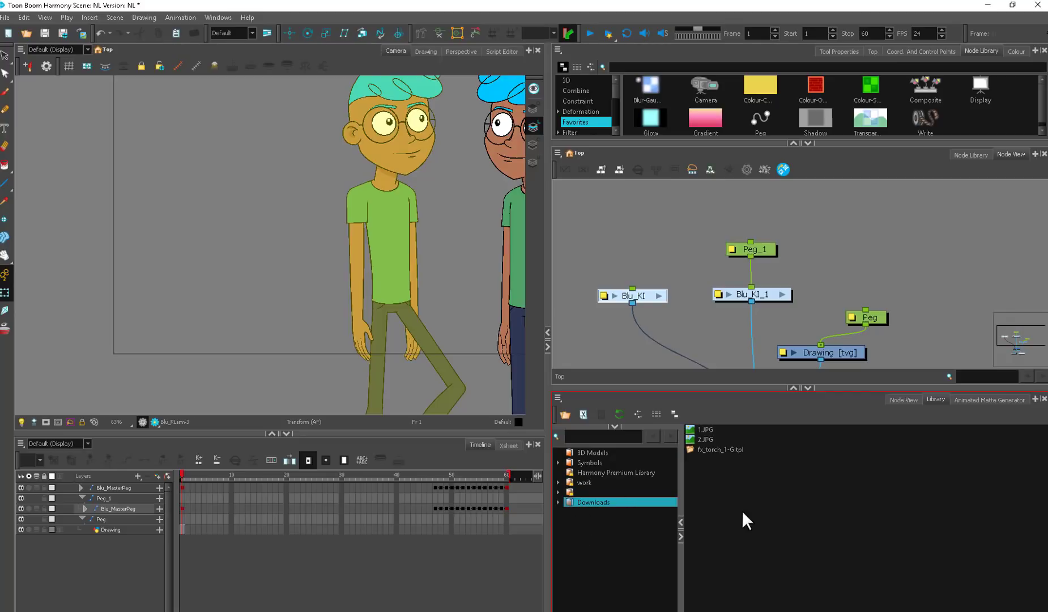
pyautogui.rightClick(582, 506)
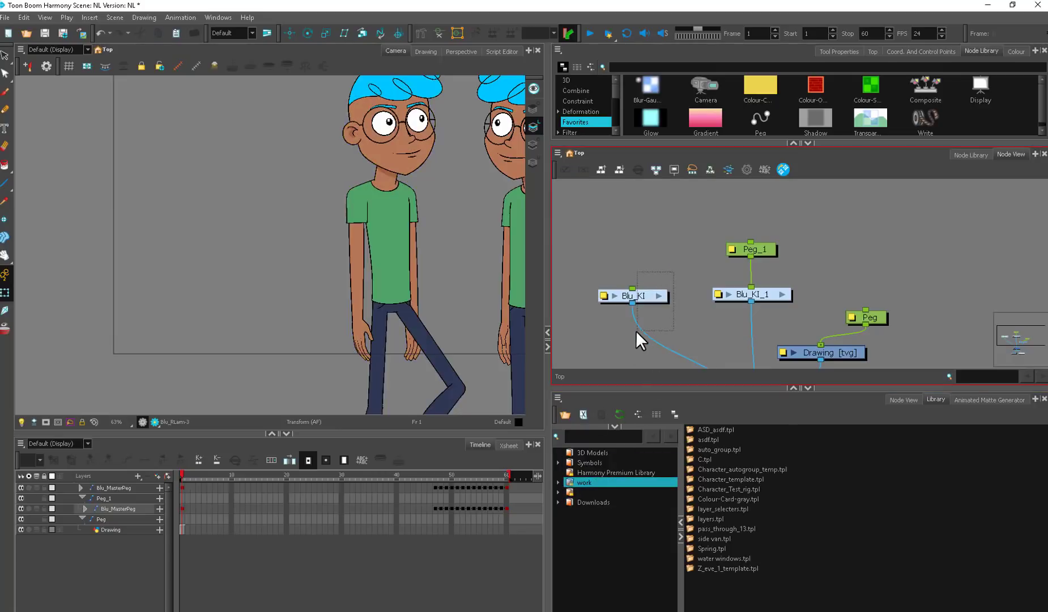
# Step: Save the Blu_KI group into the Downloads library as a template named Blu_KI.tpl
pyautogui.click(574, 502)
pyautogui.click(656, 331)
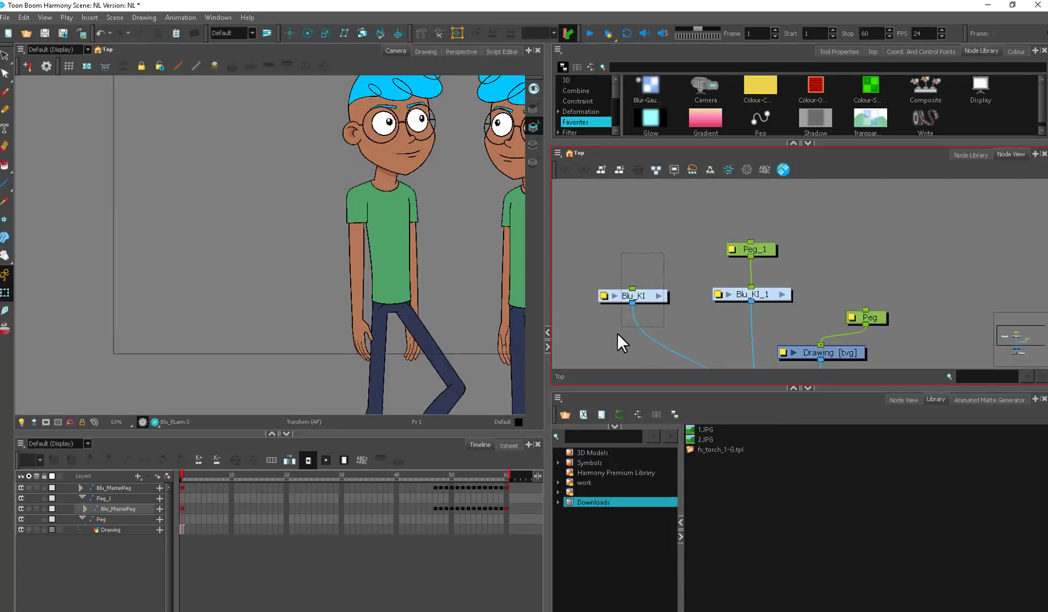
pyautogui.moveTo(658, 300); pyautogui.dragTo(724, 513)
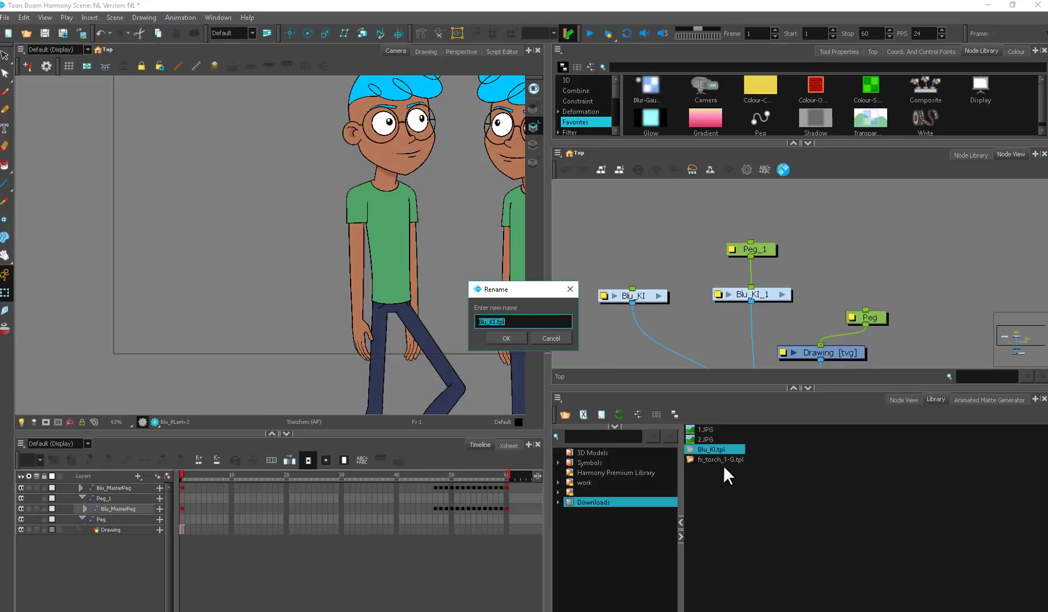
pyautogui.click(506, 339)
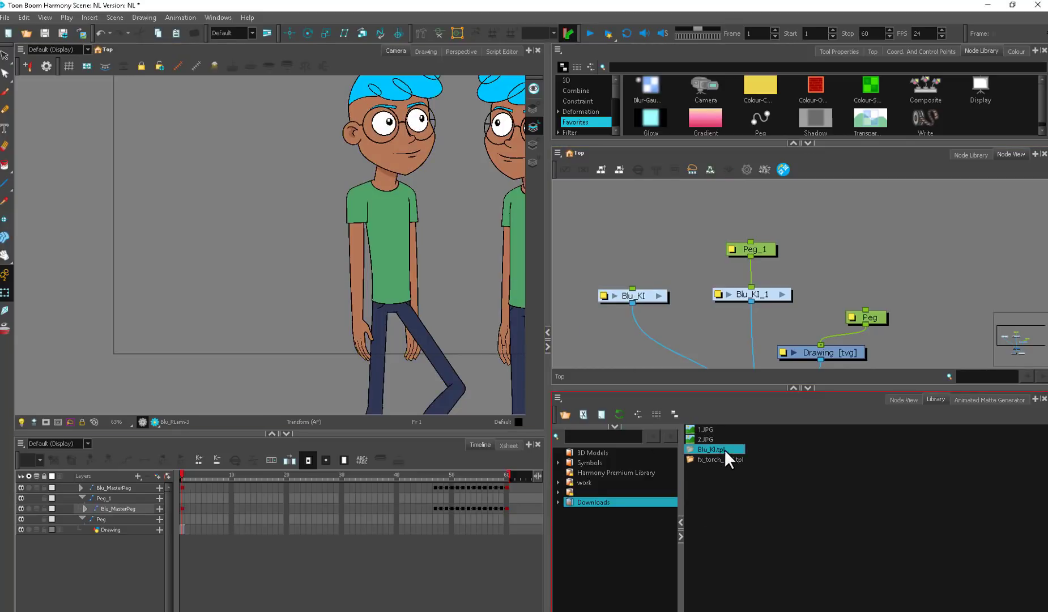
# Step: Replace Peg_1 and Blu_KI_1 with a new instance of the Blu_KI.tpl template, connected to the Composite
pyautogui.moveTo(785, 222); pyautogui.dragTo(742, 286)
pyautogui.press('Delete')
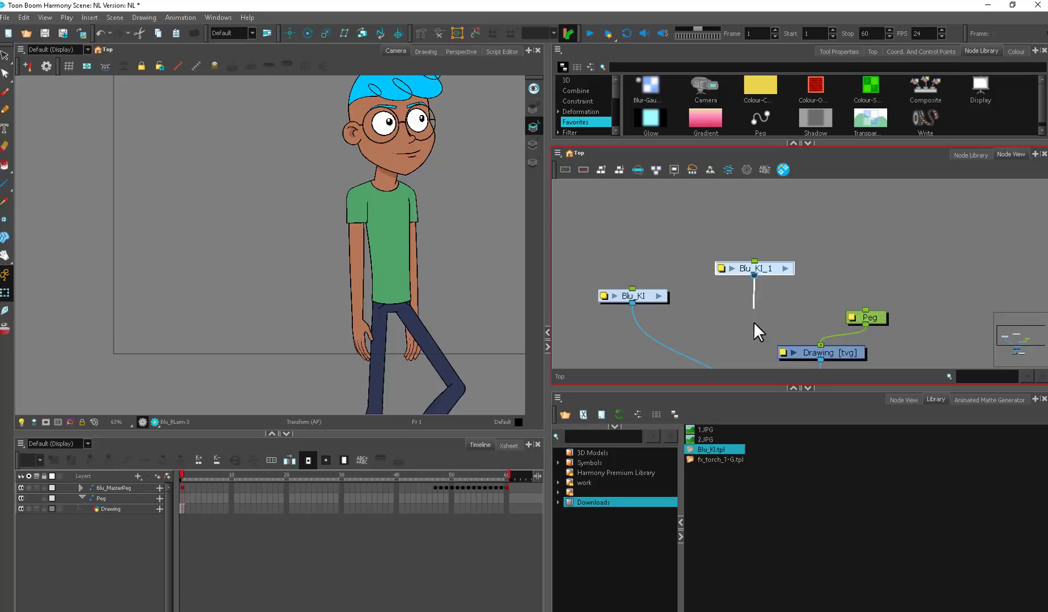
pyautogui.moveTo(754, 323); pyautogui.dragTo(754, 329)
pyautogui.moveTo(770, 273); pyautogui.dragTo(729, 362)
pyautogui.moveTo(732, 238); pyautogui.dragTo(729, 249)
pyautogui.scroll(-2, 728, 249)
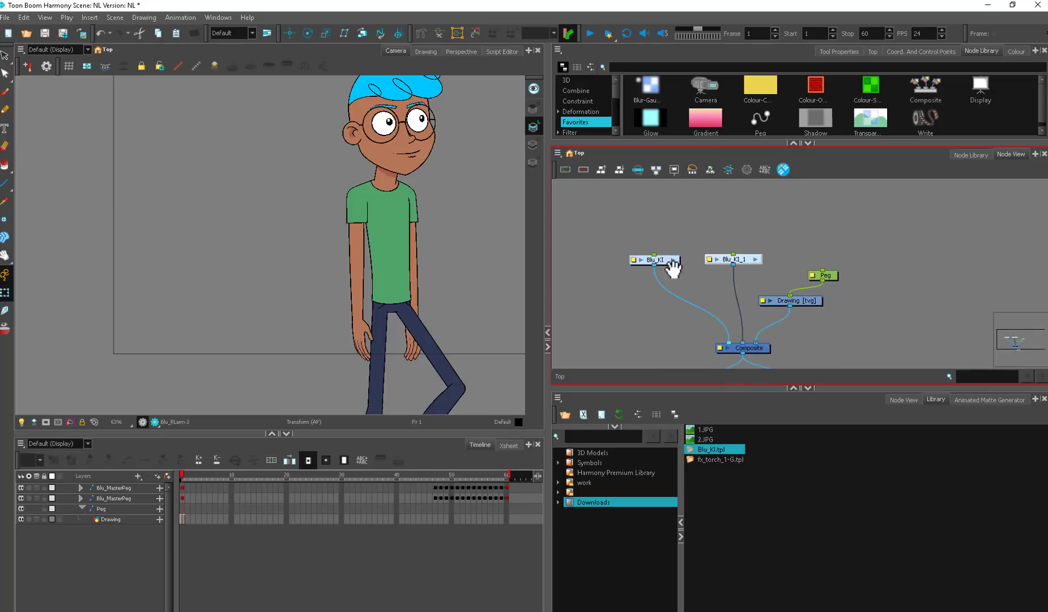
# Step: Add a parent peg to the Blu_KI_1 group and use it to move the second character to the right of the first
pyautogui.hotkey('ctrl', 'p')
pyautogui.moveTo(743, 236); pyautogui.dragTo(733, 254)
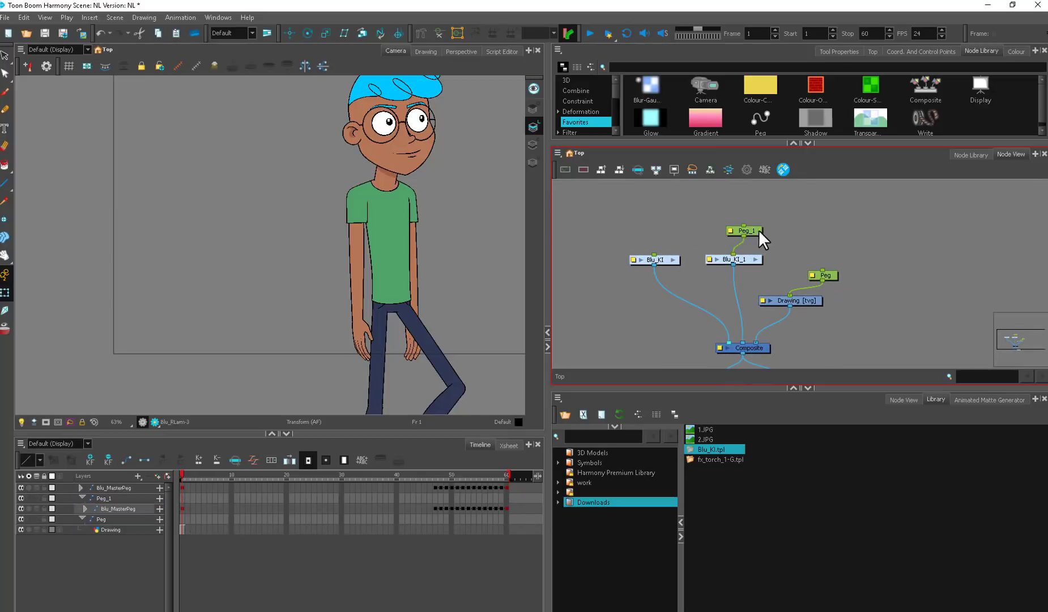
pyautogui.click(758, 229)
pyautogui.press('1')
pyautogui.moveTo(375, 275); pyautogui.dragTo(408, 303)
pyautogui.moveTo(773, 233); pyautogui.dragTo(761, 256)
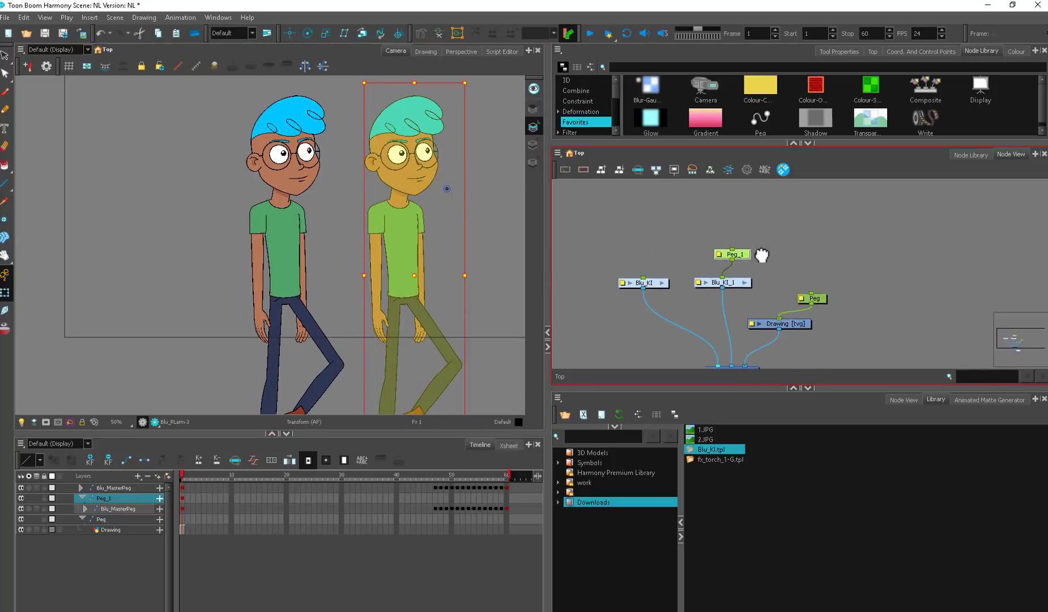
pyautogui.click(761, 262)
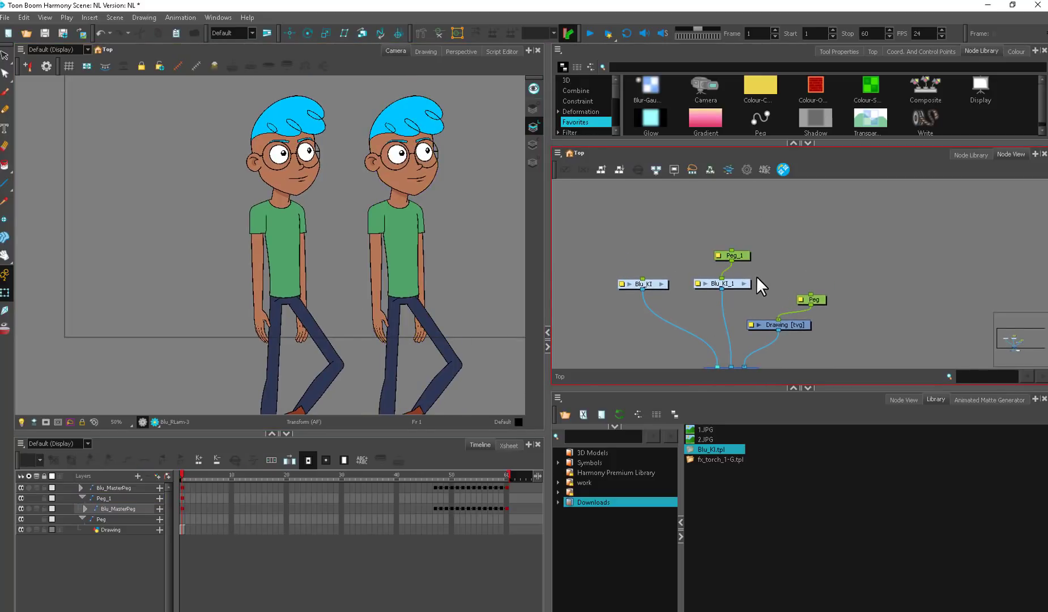
# Step: Try stacking a chain of three parent pegs above Peg_1, and delete the whole chain
pyautogui.hotkey('ctrl', 'p')
pyautogui.hotkey('ctrl', 'p')
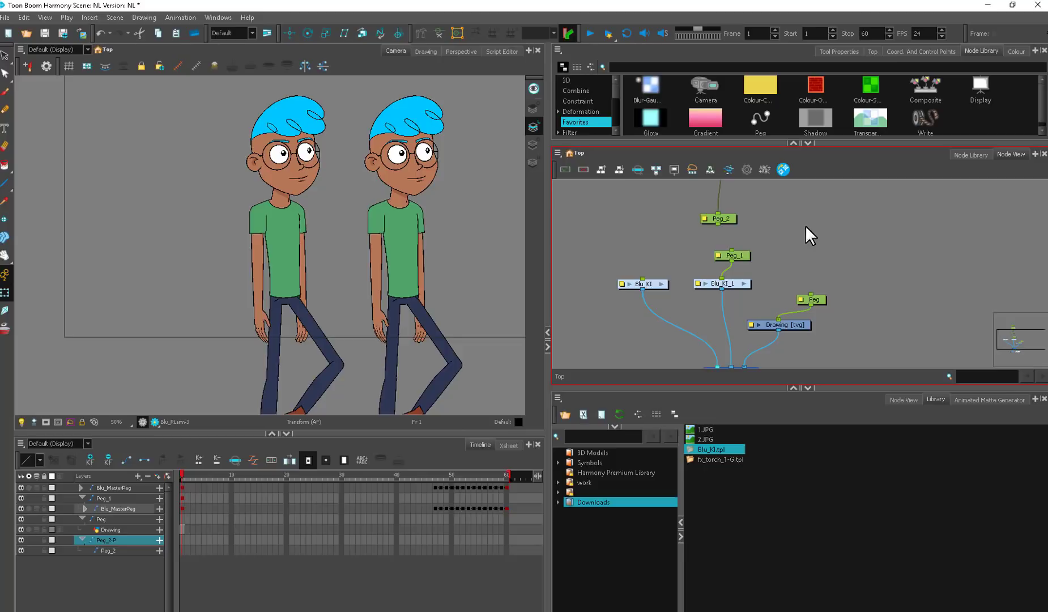
pyautogui.moveTo(768, 215); pyautogui.dragTo(745, 266)
pyautogui.hotkey('ctrl', 'p')
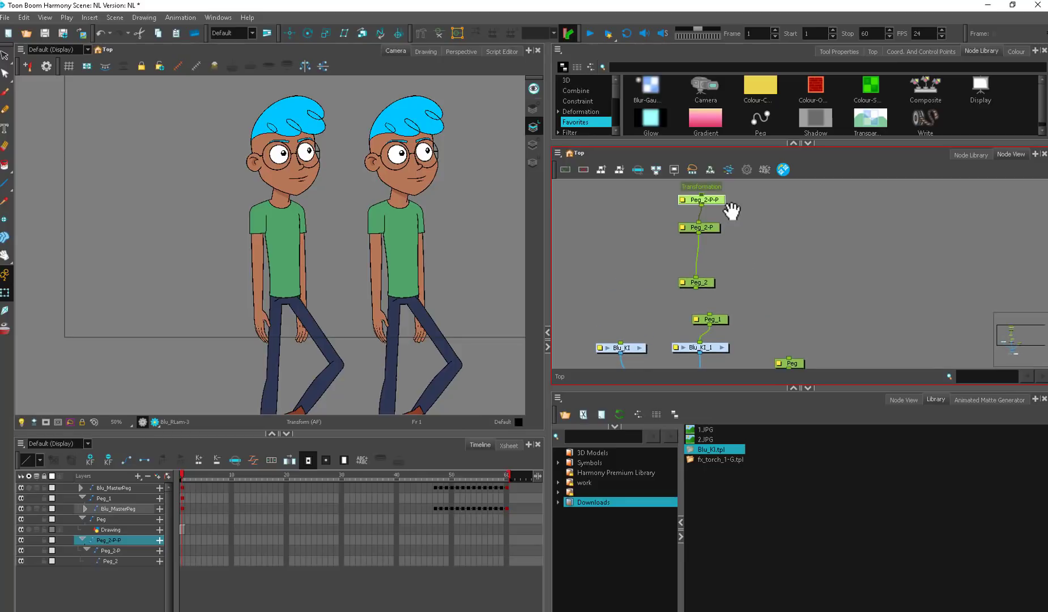
pyautogui.moveTo(733, 211); pyautogui.dragTo(703, 292)
pyautogui.click(699, 240)
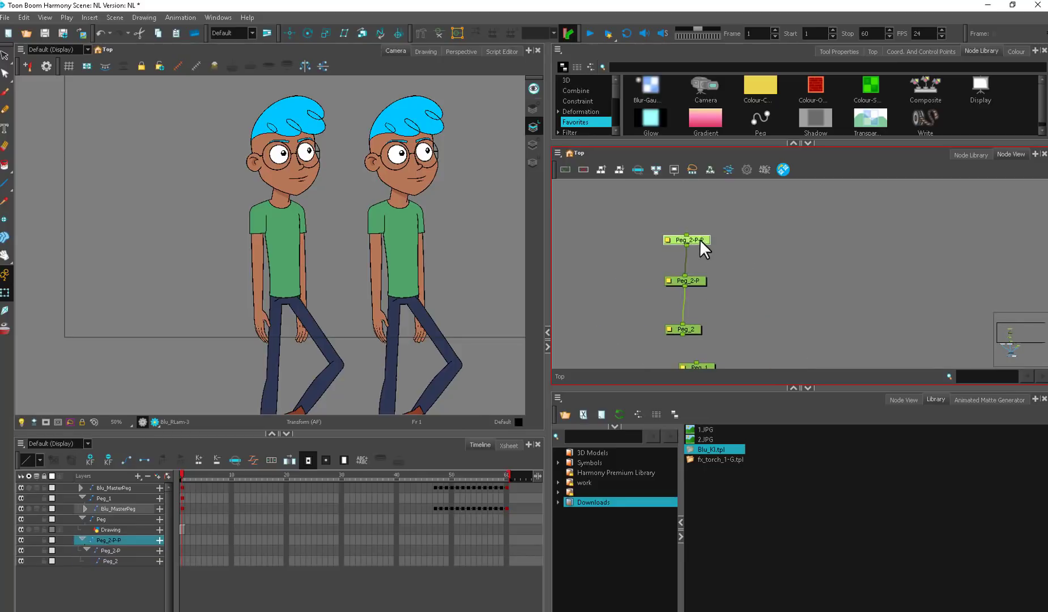
pyautogui.scroll(-3, 736, 238)
pyautogui.moveTo(724, 235); pyautogui.dragTo(705, 332)
pyautogui.moveTo(702, 354); pyautogui.dragTo(632, 218)
pyautogui.press('Delete')
# Step: Duplicate the Composite node and insert the copy between the Blu_KI group and the main Composite
pyautogui.moveTo(741, 299); pyautogui.dragTo(771, 196)
pyautogui.scroll(-1, 773, 201)
pyautogui.scroll(1, 739, 337)
pyautogui.moveTo(736, 352); pyautogui.dragTo(723, 346)
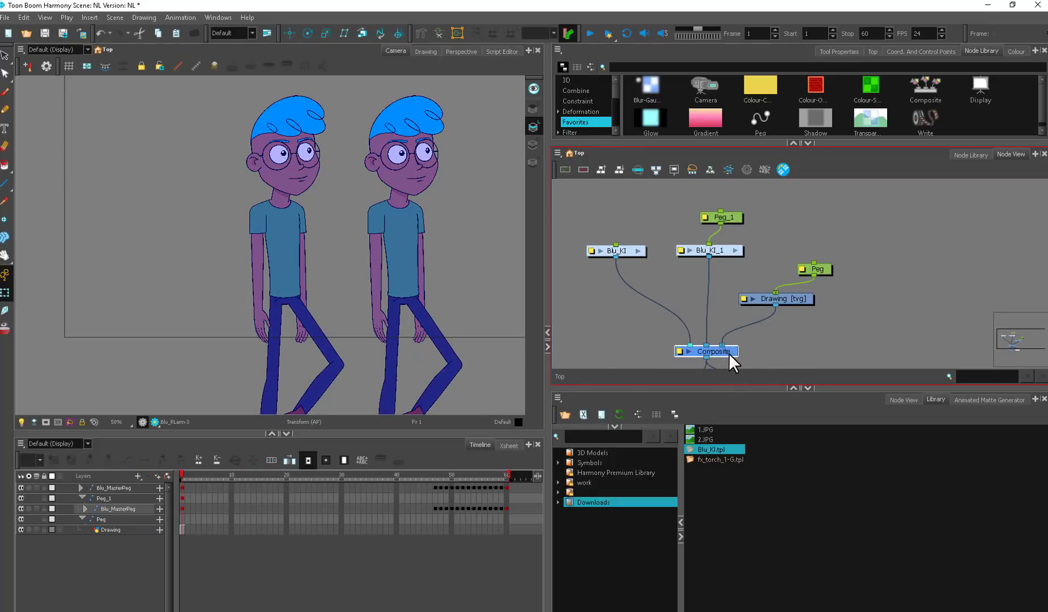
pyautogui.press('Escape')
pyautogui.moveTo(737, 352); pyautogui.dragTo(734, 342)
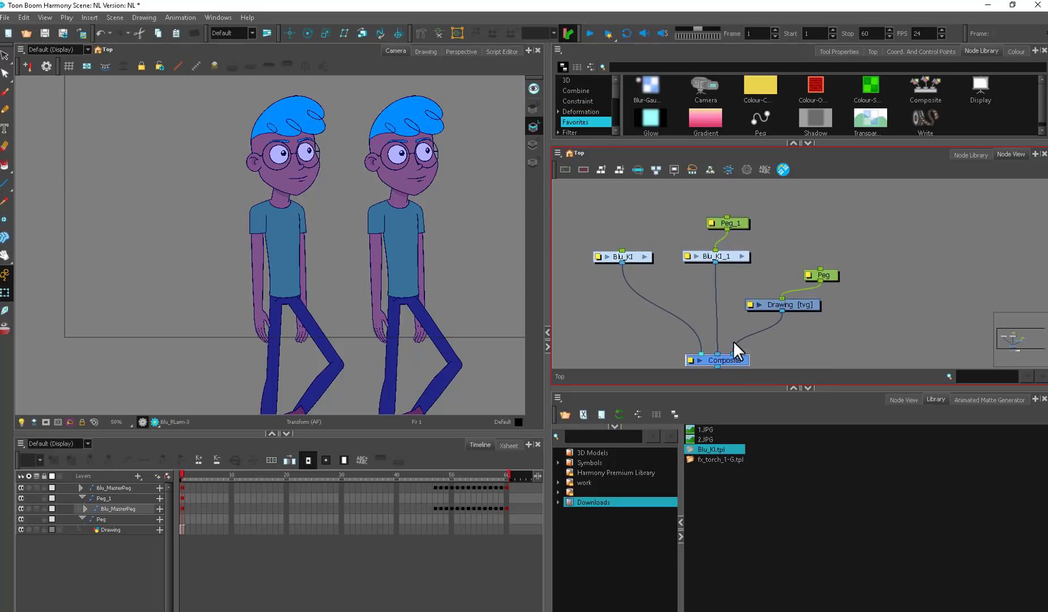
pyautogui.moveTo(721, 301); pyautogui.dragTo(788, 282)
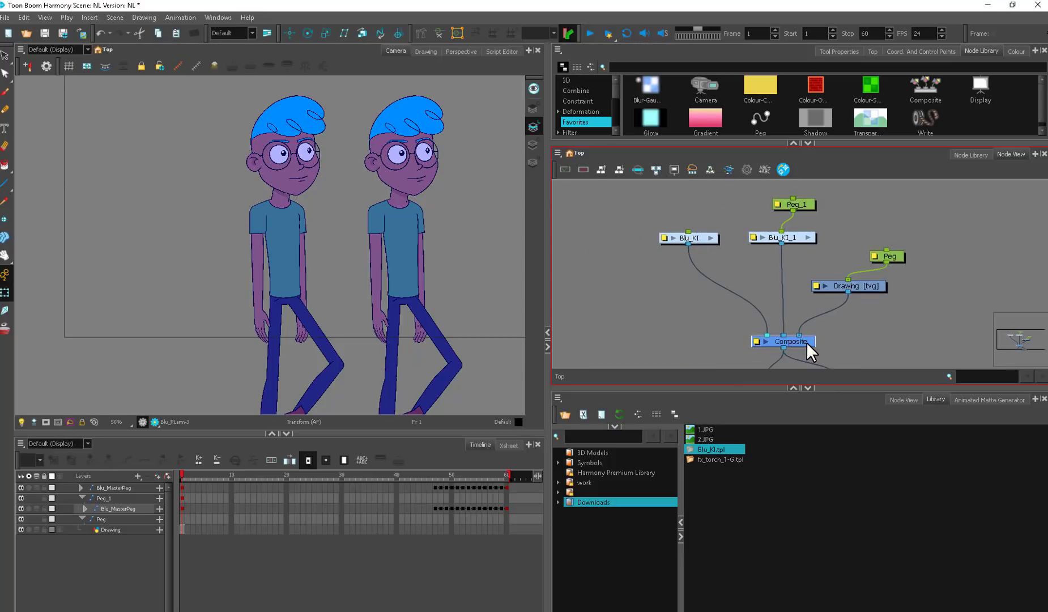
pyautogui.moveTo(806, 342); pyautogui.dragTo(809, 343)
pyautogui.hotkey('ctrl', 'v')
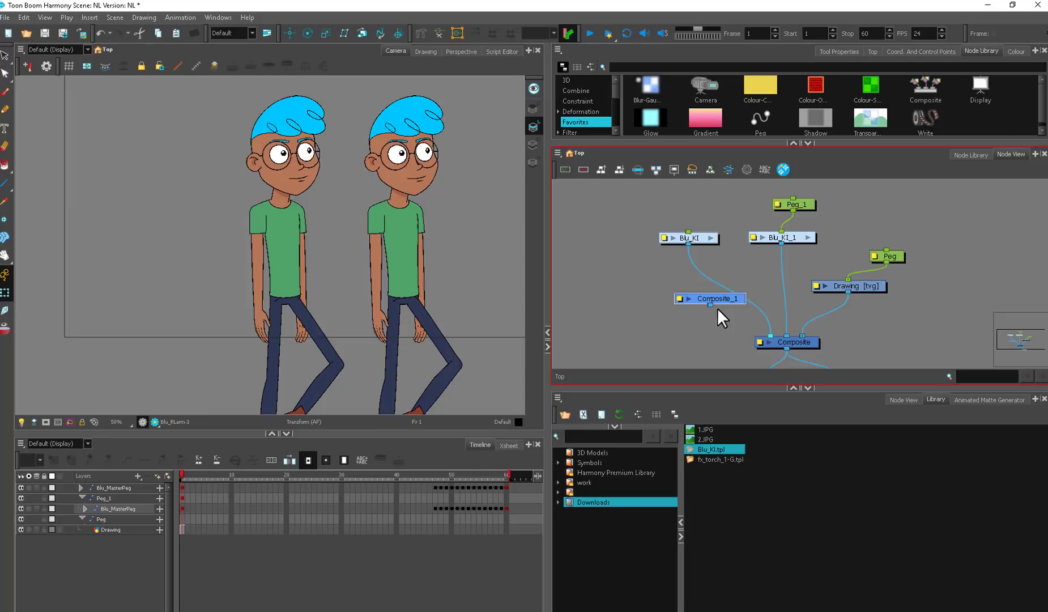
pyautogui.moveTo(711, 304); pyautogui.dragTo(772, 304)
pyautogui.press('2')
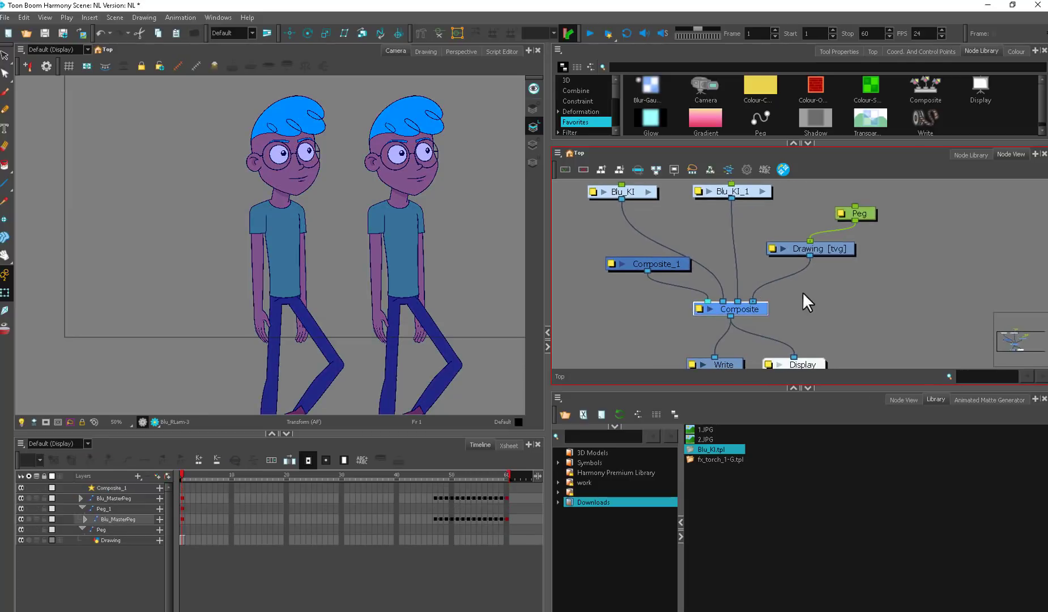
pyautogui.moveTo(644, 220); pyautogui.dragTo(577, 254)
# Step: Paste another copy of the Composite node and insert it between Blu_KI_1 and the main Composite
pyautogui.hotkey('ctrl', 'v')
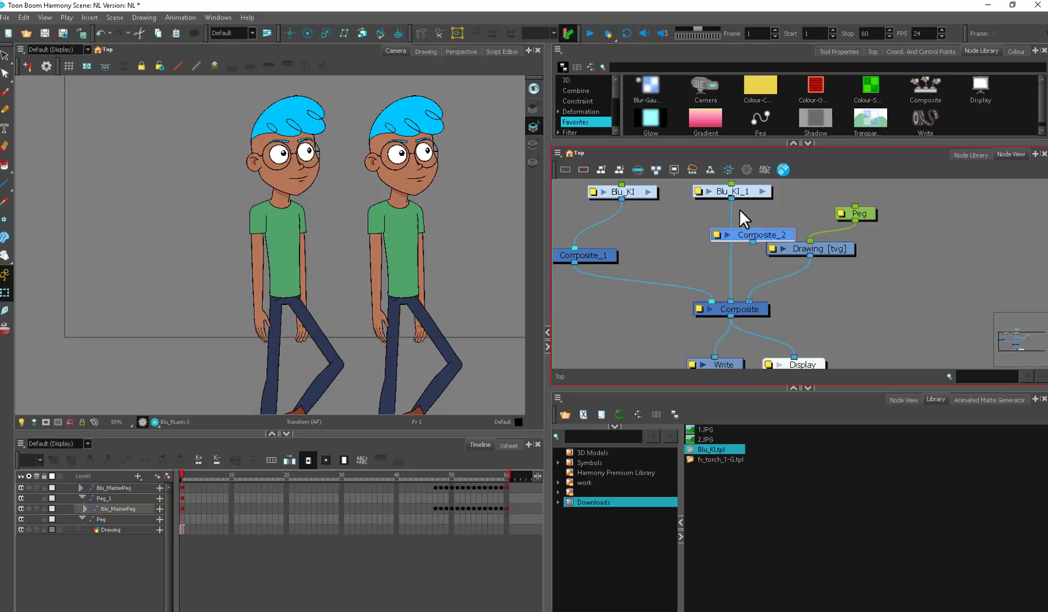
pyautogui.moveTo(766, 235); pyautogui.dragTo(723, 301)
pyautogui.moveTo(736, 300); pyautogui.dragTo(718, 320)
# Step: Add a parent peg to the Blu_KI group and use it to move the first character over to overlap the second
pyautogui.press('1')
pyautogui.click(652, 249)
pyautogui.hotkey('ctrl', 'p')
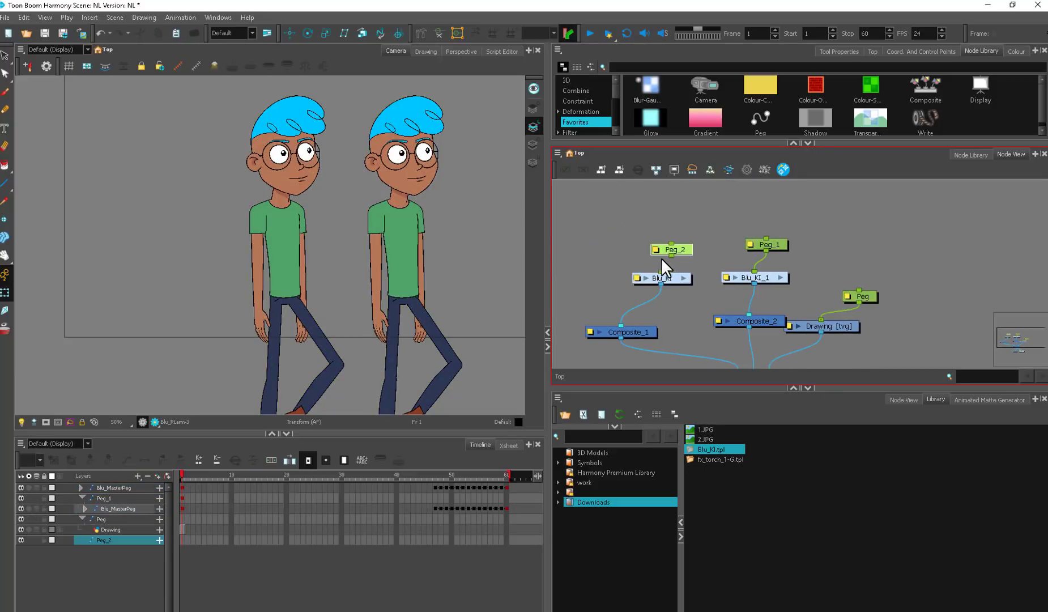
pyautogui.moveTo(671, 255); pyautogui.dragTo(666, 270)
pyautogui.moveTo(672, 249); pyautogui.dragTo(651, 251)
pyautogui.moveTo(311, 283); pyautogui.dragTo(393, 306)
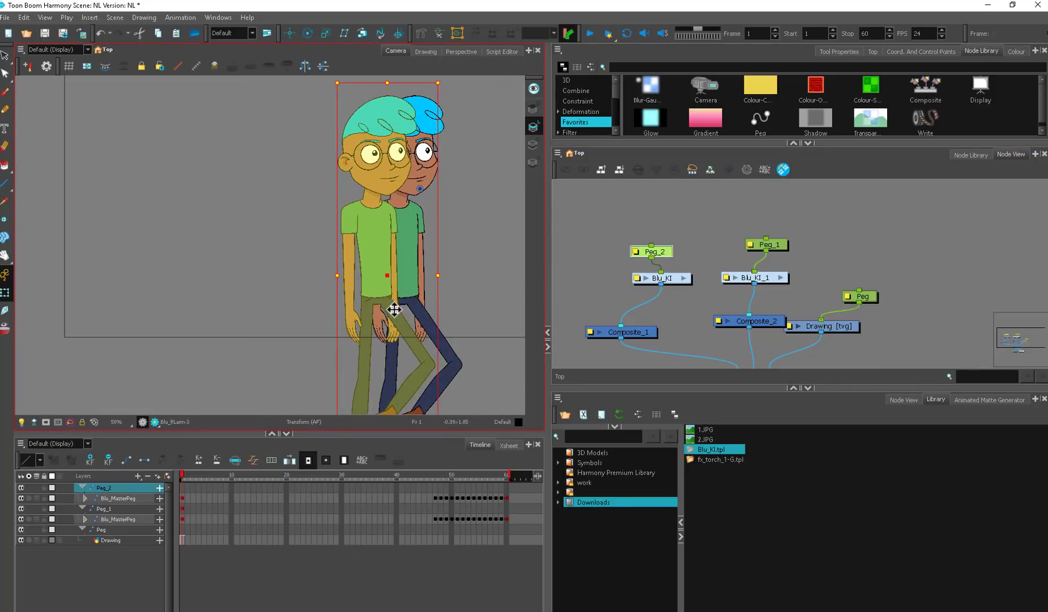
# Step: Try deleting Composite_1 and Composite_2 to compare how the overlapping characters layer, and undo the deletion
pyautogui.moveTo(761, 302); pyautogui.dragTo(634, 345)
pyautogui.press('Delete')
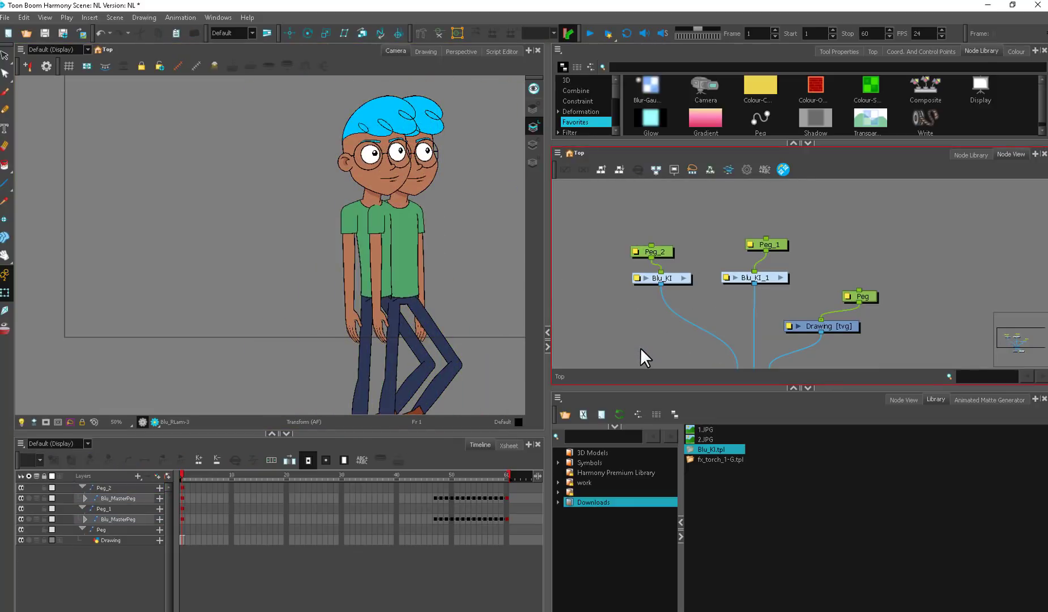
pyautogui.click(671, 256)
pyautogui.moveTo(391, 285)
pyautogui.mouseDown()
pyautogui.moveTo(438, 274)
pyautogui.moveTo(395, 276)
pyautogui.mouseUp()
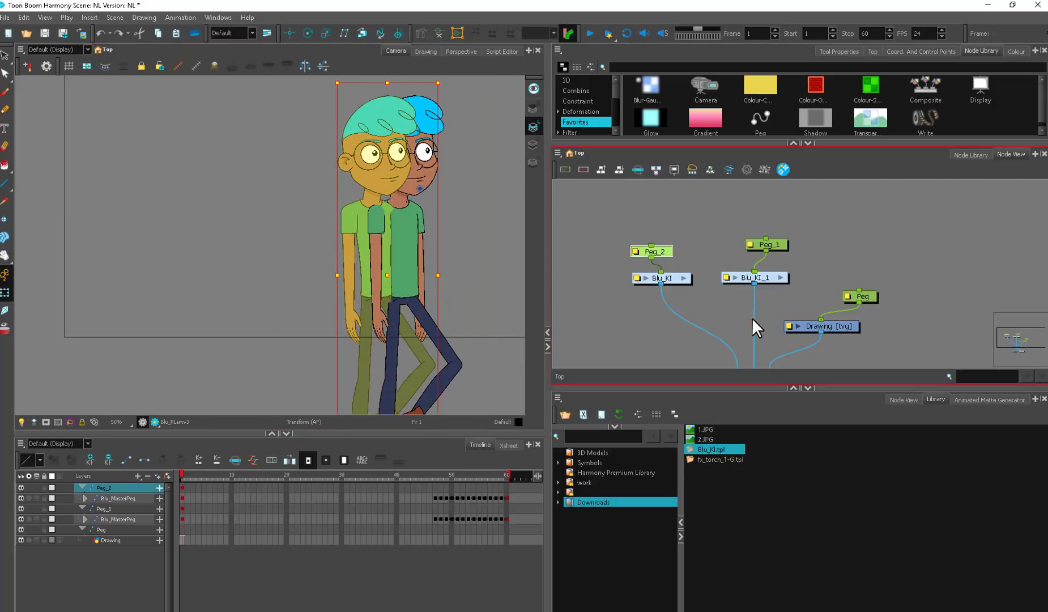
pyautogui.hotkey('ctrl', 'z')
pyautogui.click(696, 308)
pyautogui.scroll(-1, 644, 318)
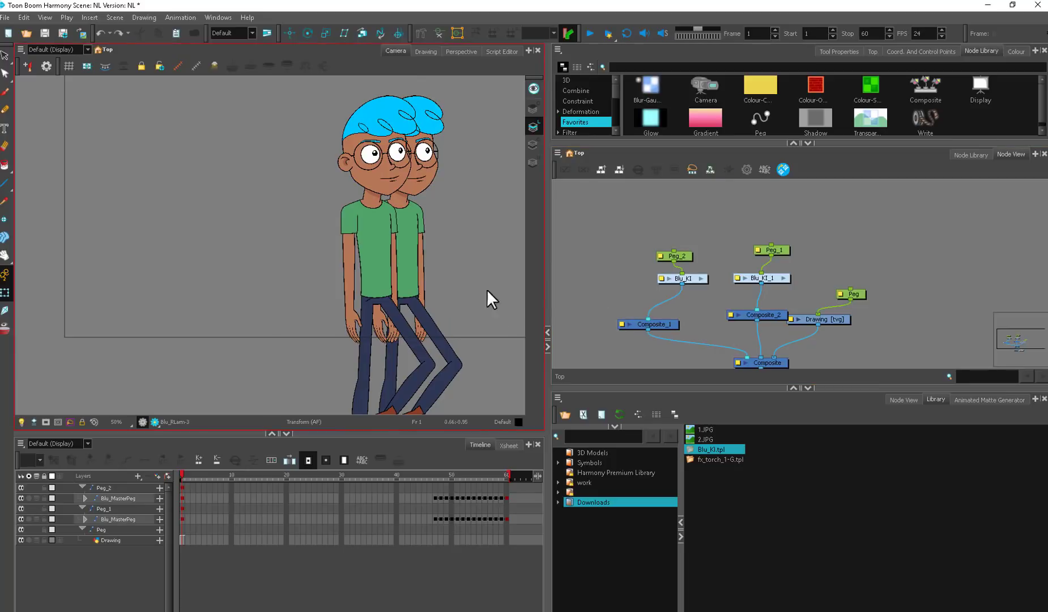
# Step: Use Peg_2 to move the first character away from the second so they no longer overlap
pyautogui.click(680, 255)
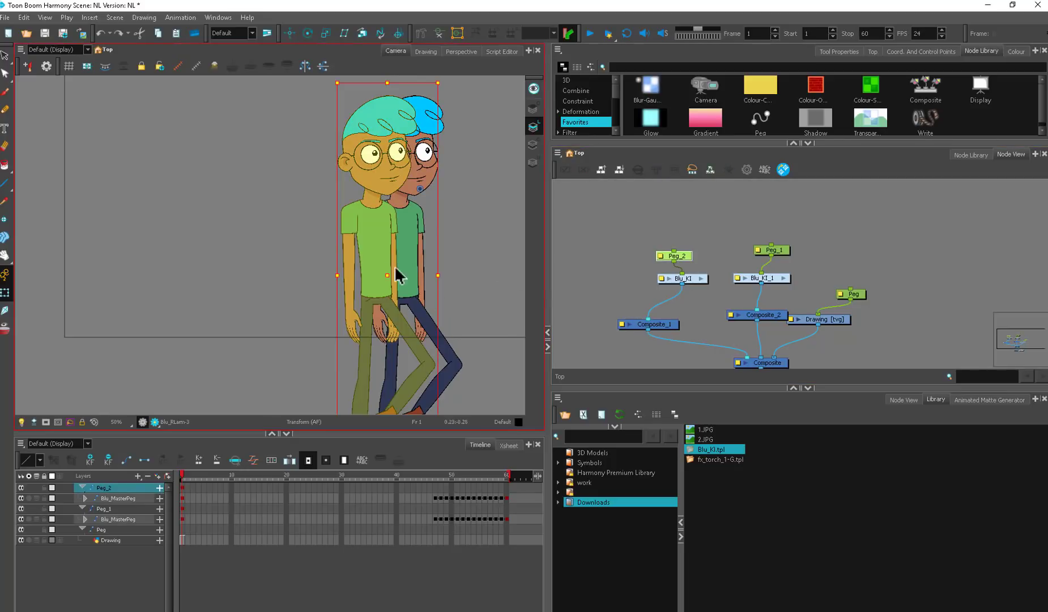
pyautogui.moveTo(395, 276); pyautogui.dragTo(291, 286)
pyautogui.moveTo(691, 310); pyautogui.dragTo(651, 283)
# Step: Delete Composite_1 and Composite_2 so both character groups feed straight into the main Composite
pyautogui.moveTo(582, 283); pyautogui.dragTo(736, 308)
pyautogui.press('Delete')
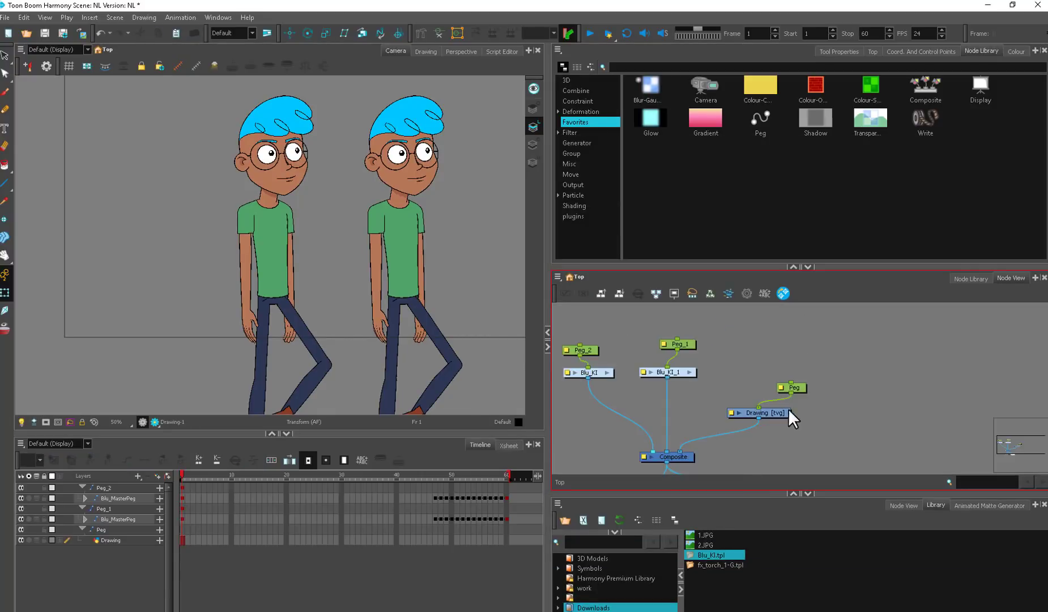
pyautogui.moveTo(792, 379); pyautogui.dragTo(791, 369)
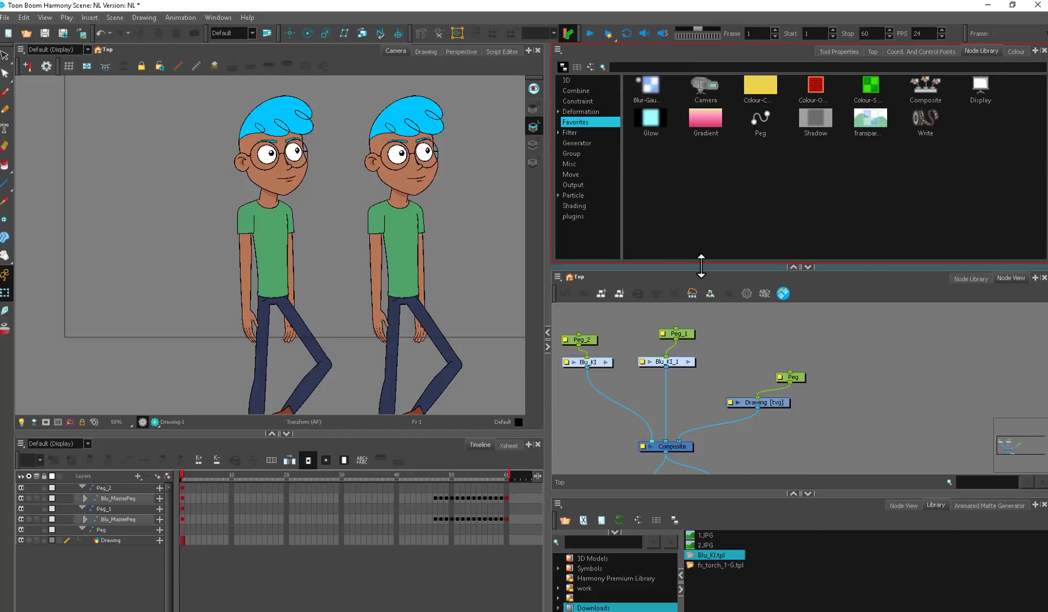
# Step: Add the Bubble-Vortex particle effect, connect it to the main Composite, and preview it at frame 14
pyautogui.moveTo(701, 265); pyautogui.dragTo(706, 230)
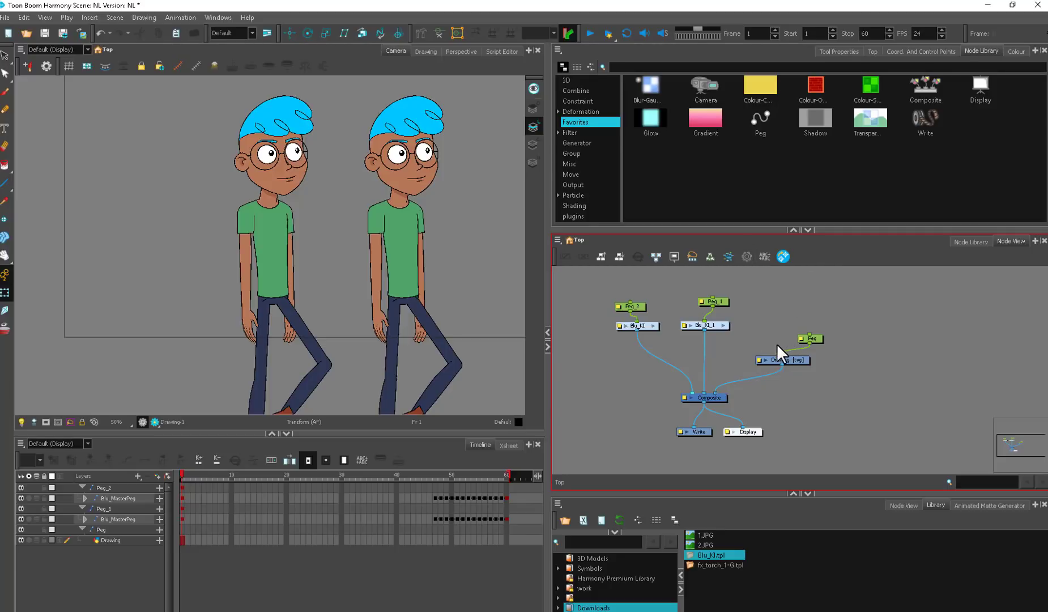
pyautogui.click(580, 112)
pyautogui.click(573, 195)
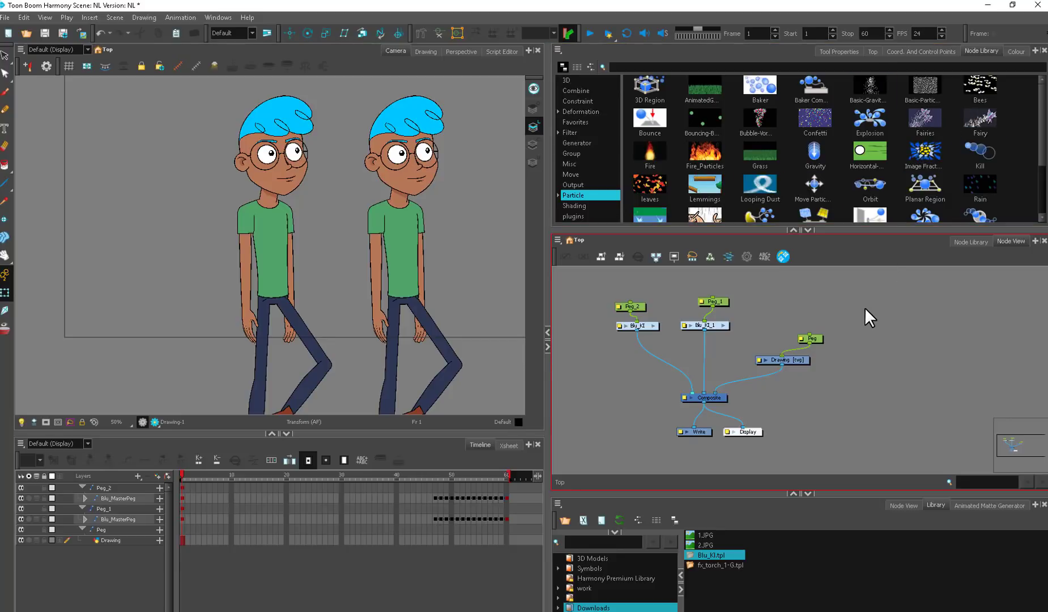
pyautogui.moveTo(758, 122); pyautogui.dragTo(707, 392)
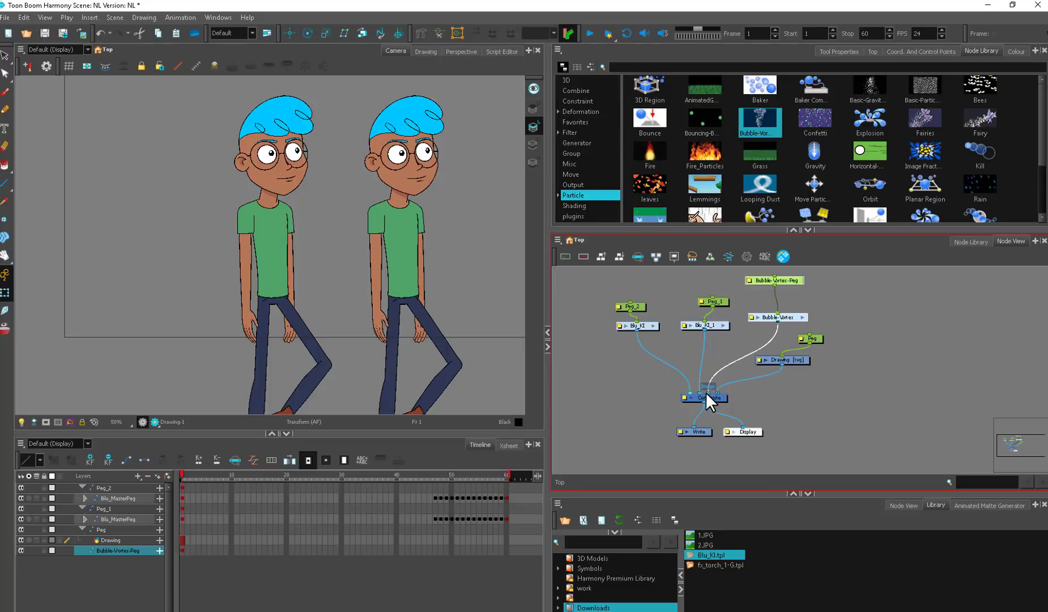
pyautogui.moveTo(247, 474); pyautogui.dragTo(350, 487)
pyautogui.press('1')
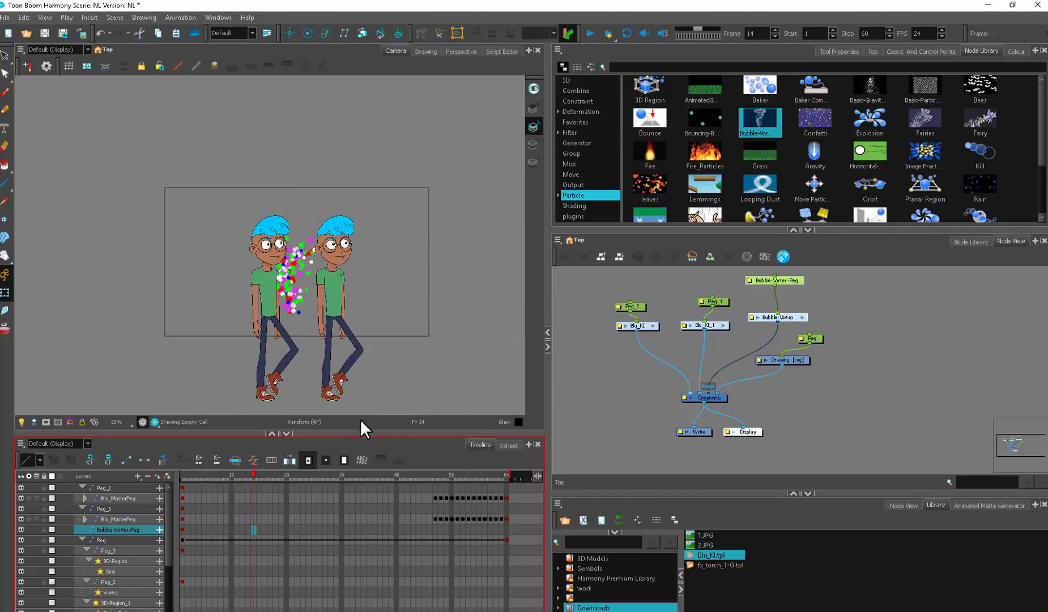
# Step: Open the Bubble-Vortex group and expand its About_Regions note to read it
pyautogui.click(802, 318)
pyautogui.moveTo(932, 372); pyautogui.dragTo(857, 396)
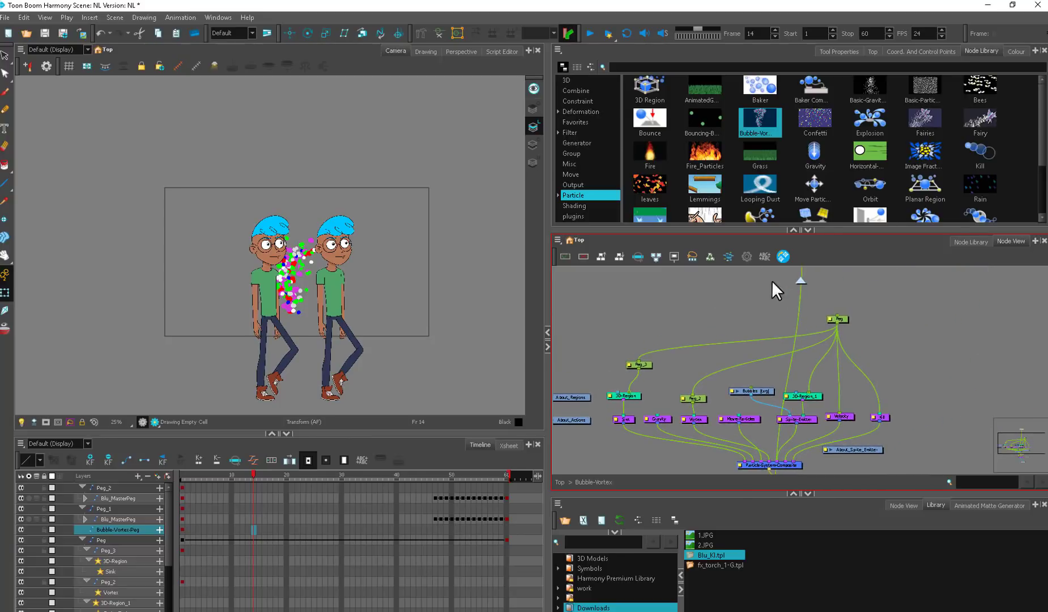
pyautogui.moveTo(734, 231); pyautogui.dragTo(734, 152)
pyautogui.moveTo(854, 348); pyautogui.dragTo(861, 304)
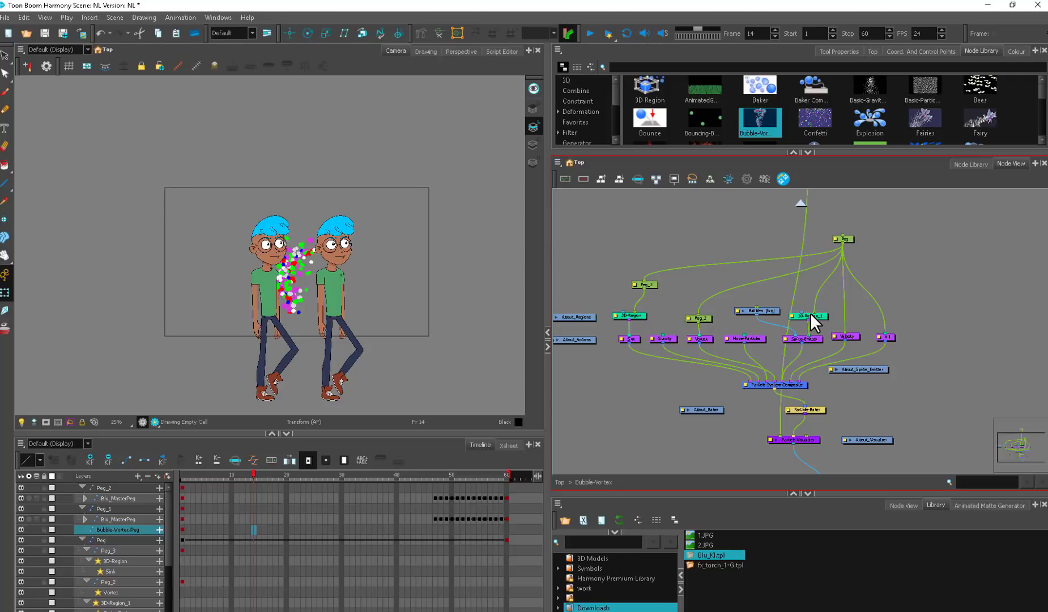
pyautogui.scroll(5, 592, 311)
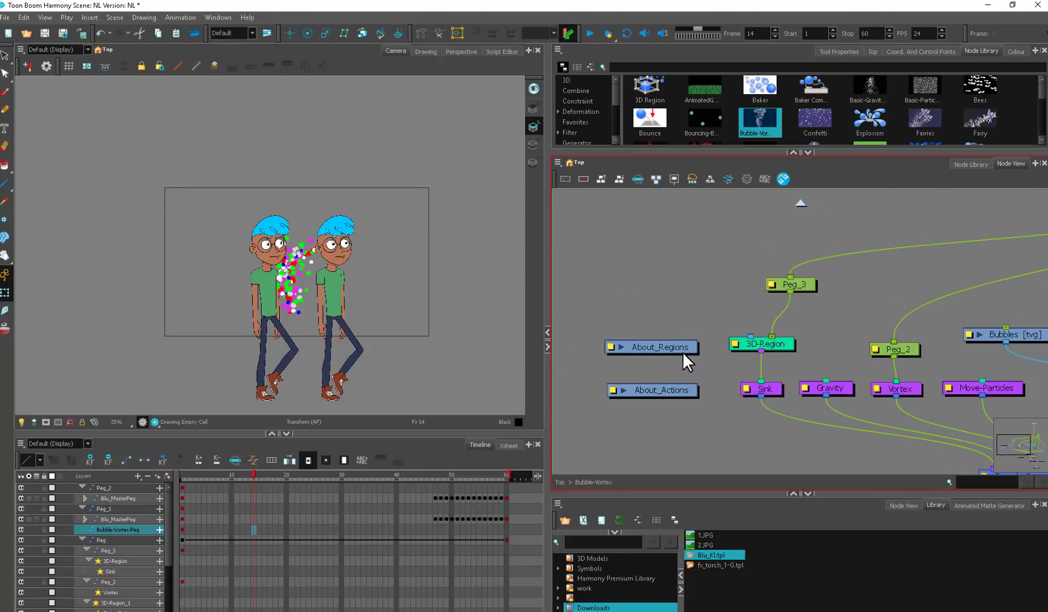
pyautogui.moveTo(622, 346); pyautogui.dragTo(623, 333)
pyautogui.click(622, 333)
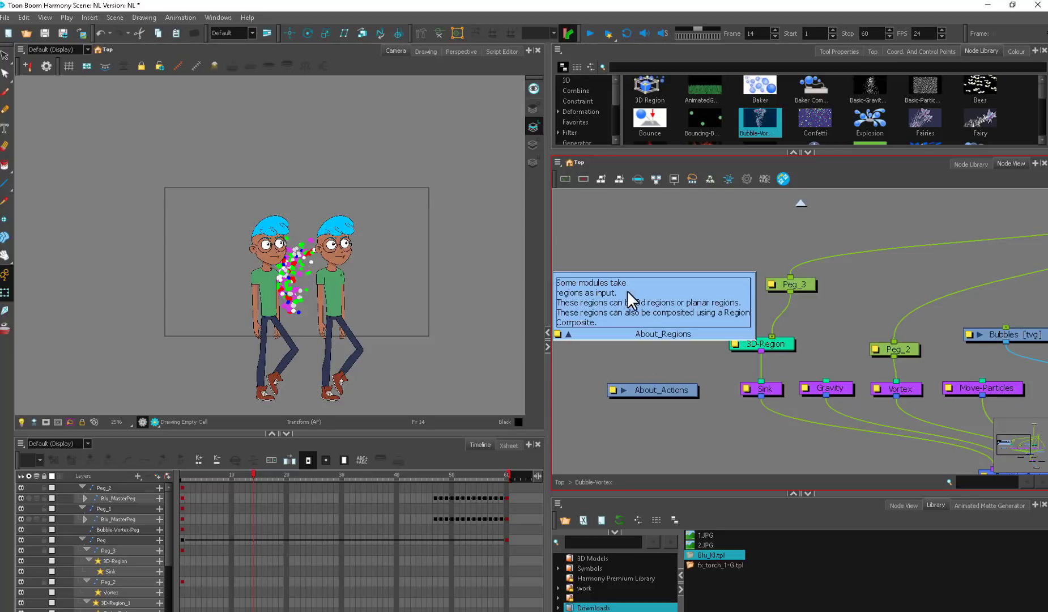
# Step: Examine the About notes and the Particle-Baker, Particle-Visualizer and Particle-System-Composite nodes inside the Bubble-Vortex group
pyautogui.moveTo(627, 290); pyautogui.dragTo(713, 253)
pyautogui.click(709, 353)
pyautogui.moveTo(770, 383); pyautogui.dragTo(660, 352)
pyautogui.moveTo(873, 381); pyautogui.dragTo(780, 250)
pyautogui.moveTo(724, 349); pyautogui.dragTo(728, 355)
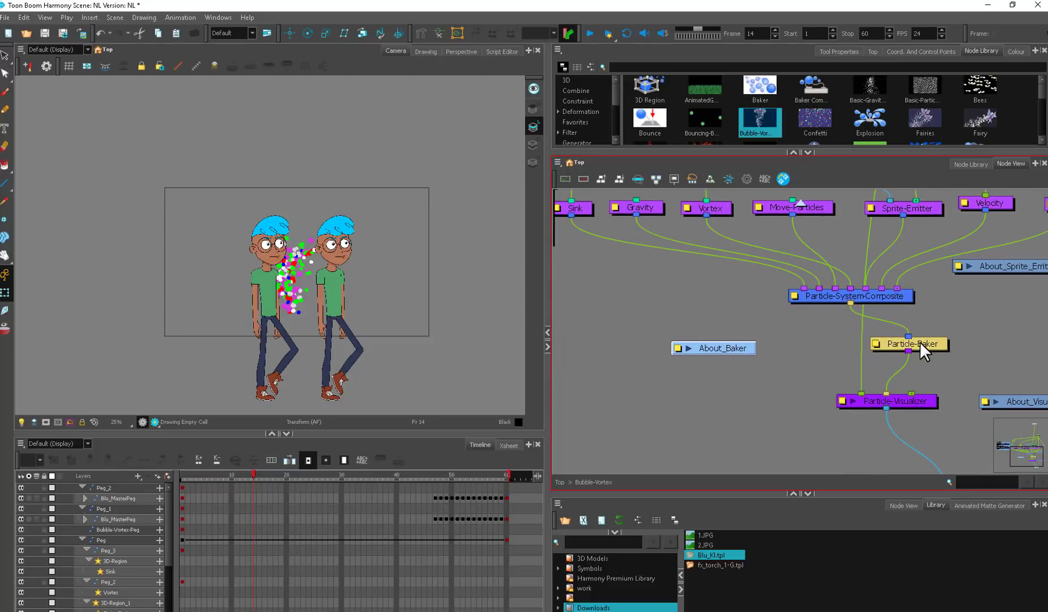
pyautogui.moveTo(919, 346); pyautogui.dragTo(675, 323)
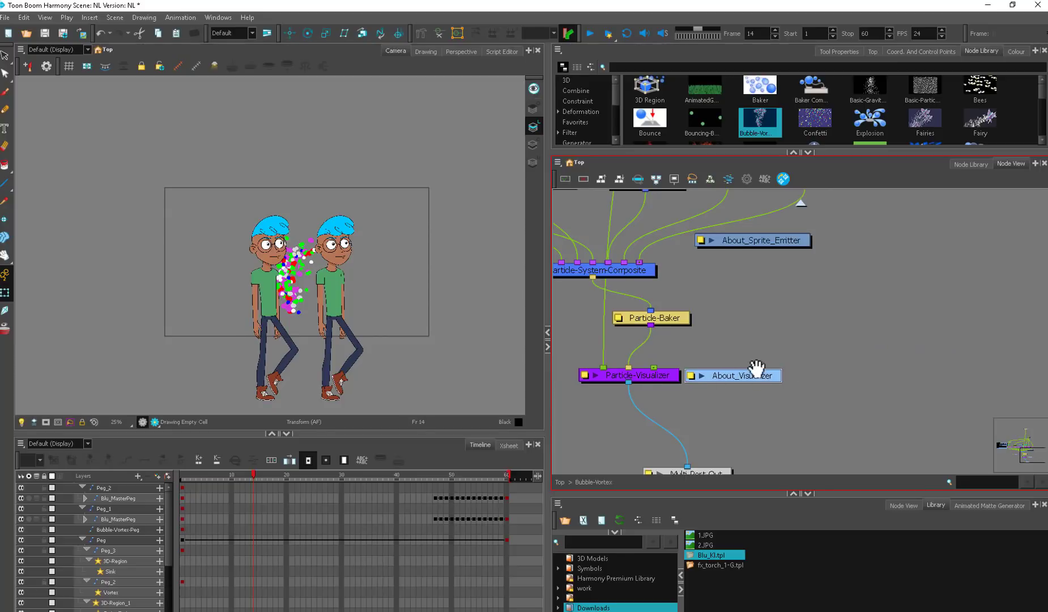
pyautogui.scroll(-2, 809, 336)
pyautogui.scroll(-2, 799, 331)
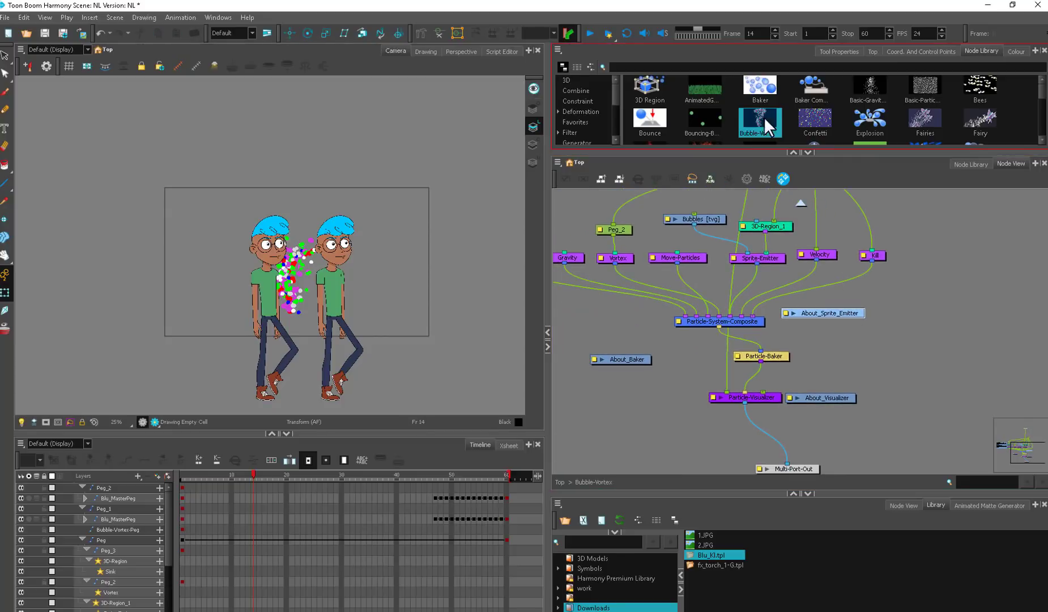
pyautogui.moveTo(850, 313); pyautogui.dragTo(877, 342)
pyautogui.scroll(2, 790, 340)
pyautogui.moveTo(766, 407); pyautogui.dragTo(725, 399)
pyautogui.scroll(1, 731, 399)
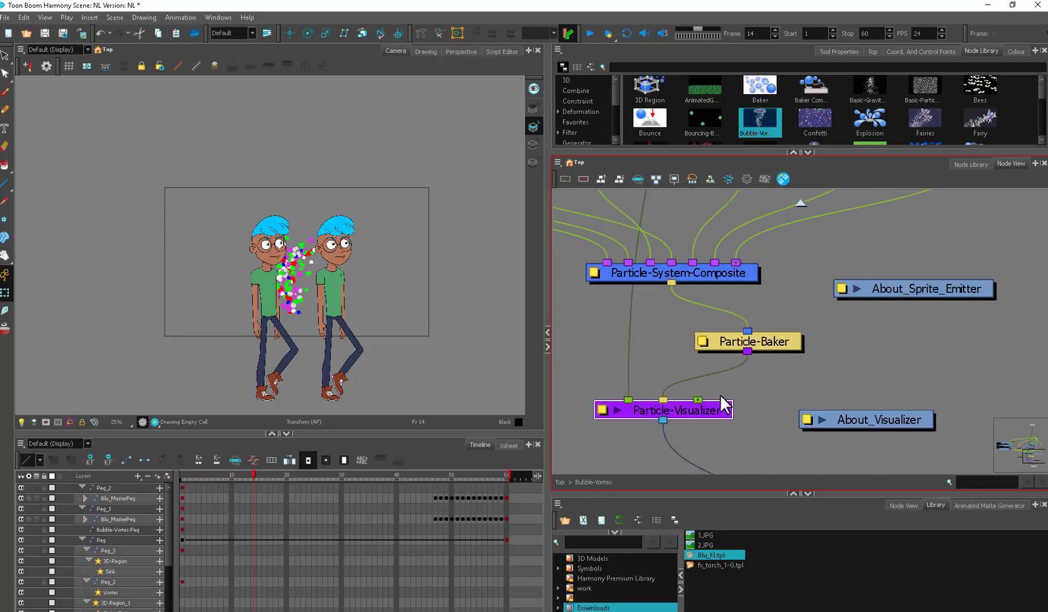
pyautogui.moveTo(773, 336); pyautogui.dragTo(751, 330)
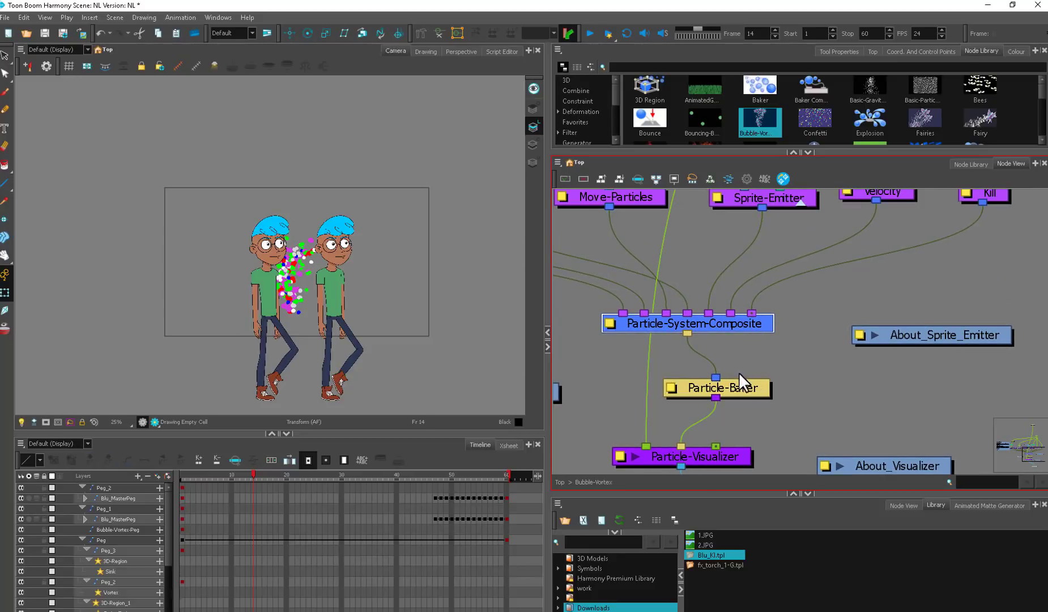
# Step: Bring the C.tpl template from the work library folder in beside Particle-System-Composite for comparison
pyautogui.click(611, 589)
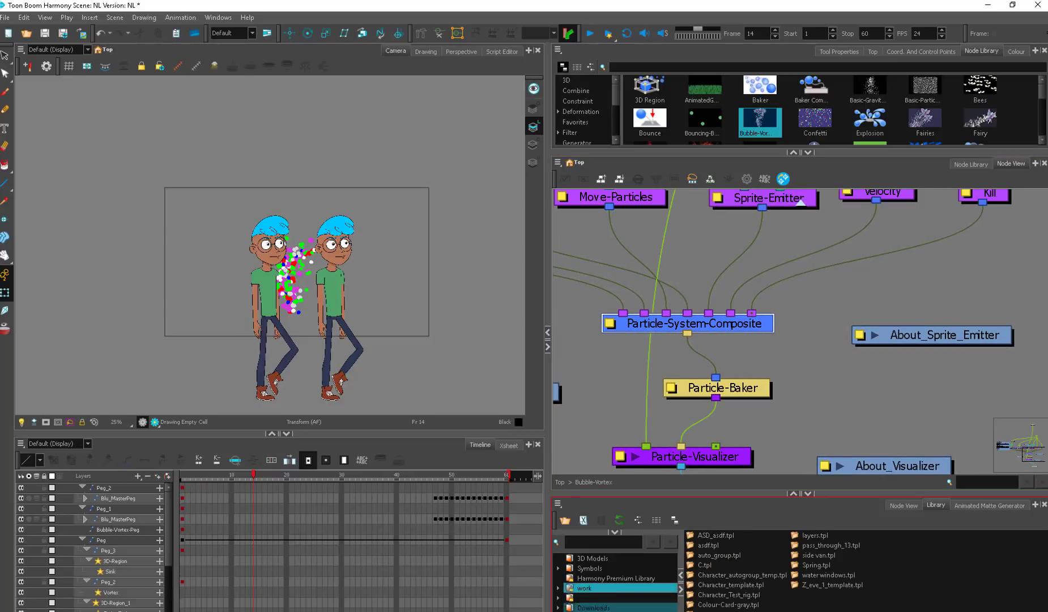
pyautogui.moveTo(731, 565); pyautogui.dragTo(806, 331)
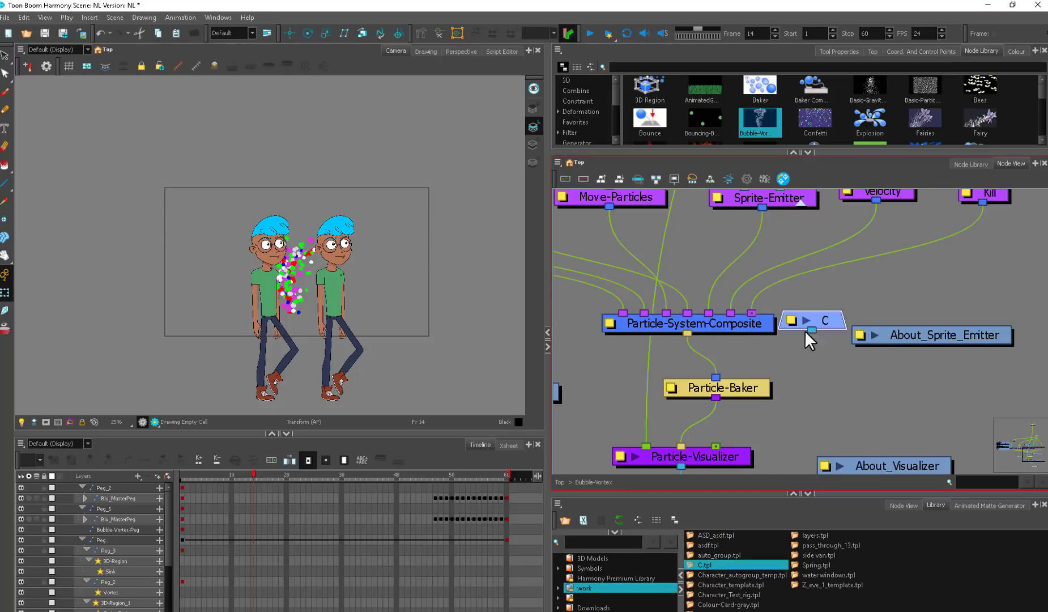
pyautogui.moveTo(891, 331); pyautogui.dragTo(910, 328)
pyautogui.moveTo(798, 319); pyautogui.dragTo(754, 397)
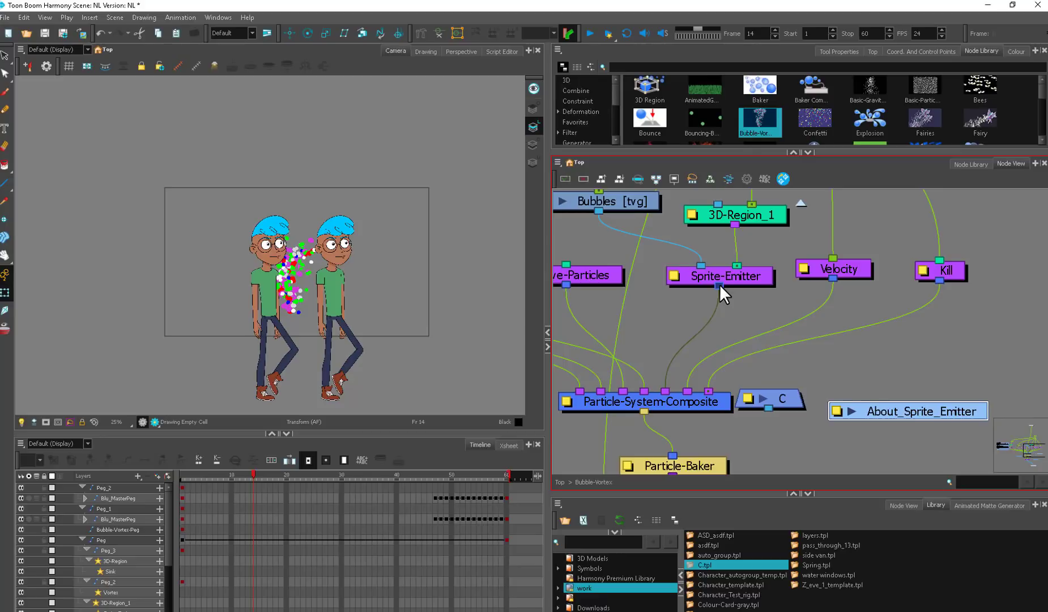
# Step: Examine the port colours and connections from Sprite-Emitter through Particle-System-Composite and Particle-Baker to Particle-Visualizer
pyautogui.scroll(3, 719, 284)
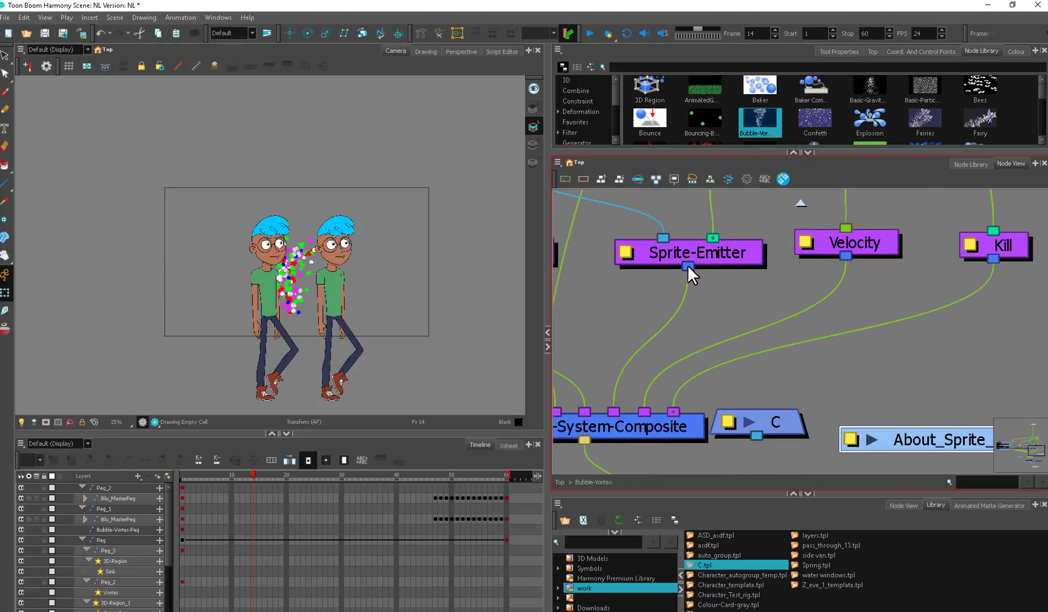
pyautogui.click(688, 265)
pyautogui.moveTo(684, 421); pyautogui.dragTo(765, 395)
pyautogui.click(739, 402)
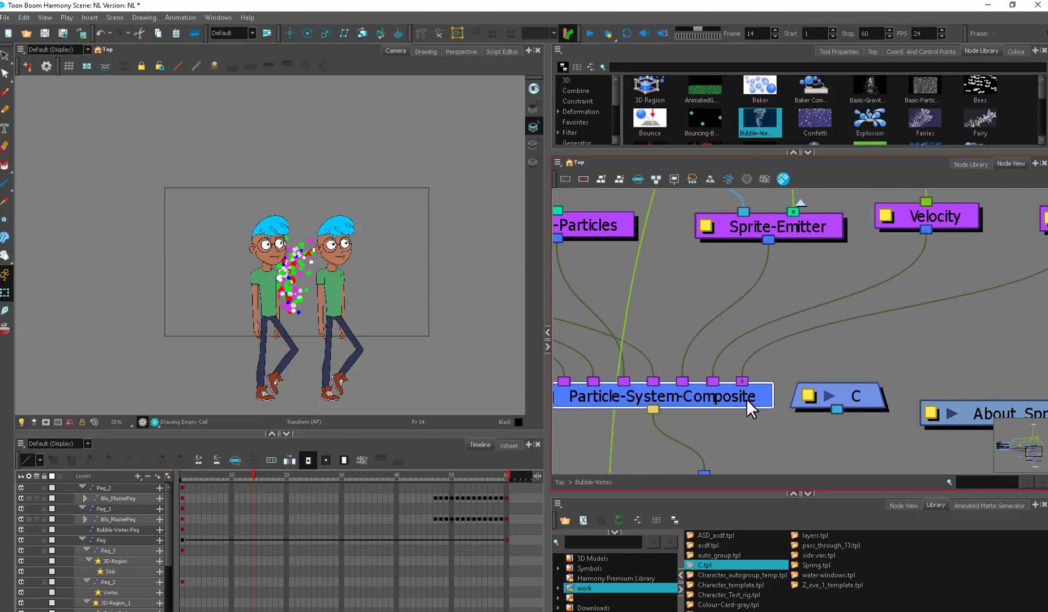
pyautogui.scroll(-3, 746, 398)
pyautogui.scroll(3, 753, 391)
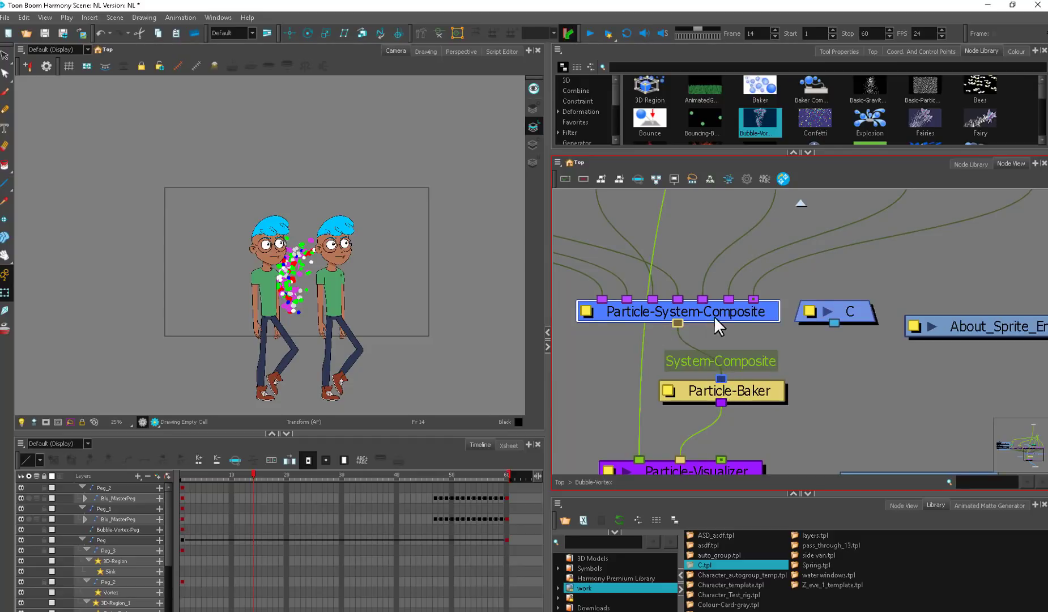
pyautogui.click(754, 338)
pyautogui.moveTo(773, 404); pyautogui.dragTo(767, 337)
pyautogui.press('2')
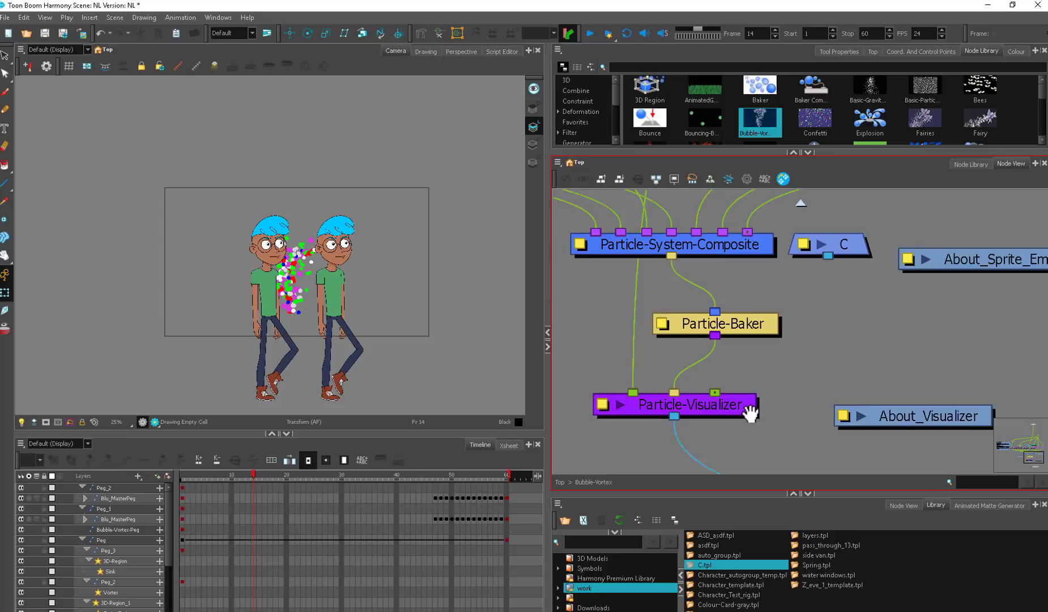
pyautogui.moveTo(751, 413); pyautogui.dragTo(777, 397)
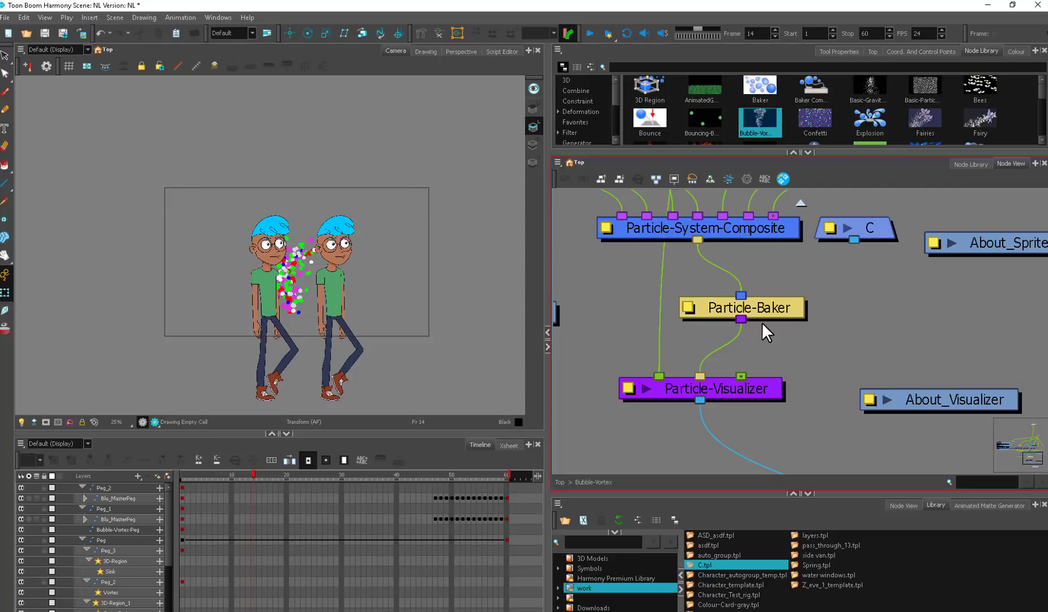
# Step: Inspect how Bubbles and 3D-Region_1 feed Sprite-Emitter alongside the Velocity and Kill nodes
pyautogui.moveTo(803, 265); pyautogui.dragTo(739, 486)
pyautogui.scroll(-3, 798, 357)
pyautogui.scroll(-1, 798, 364)
pyautogui.moveTo(798, 373); pyautogui.dragTo(832, 353)
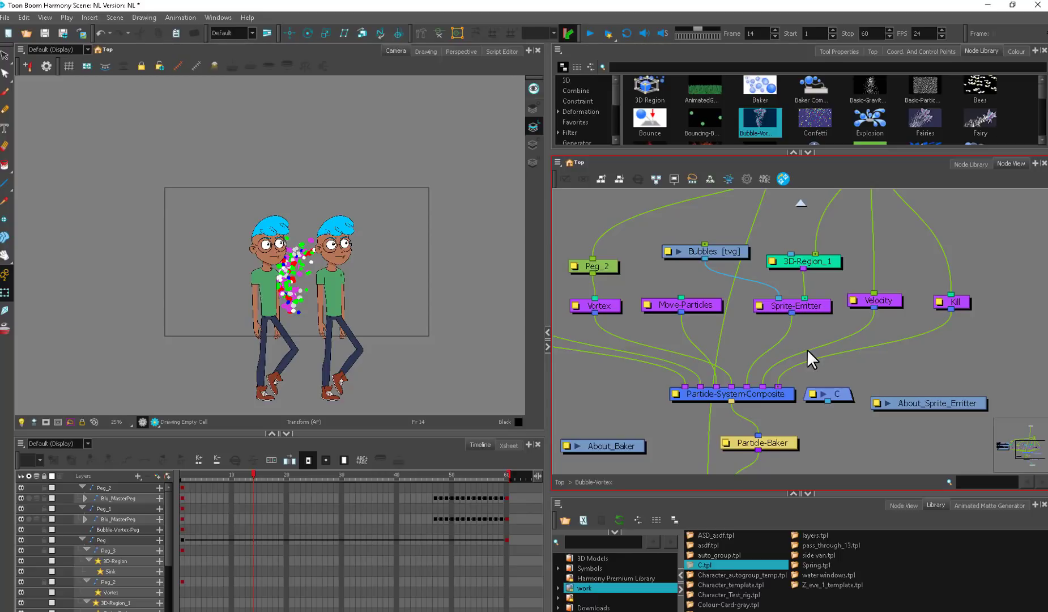
pyautogui.moveTo(838, 306); pyautogui.dragTo(811, 370)
pyautogui.scroll(2, 811, 365)
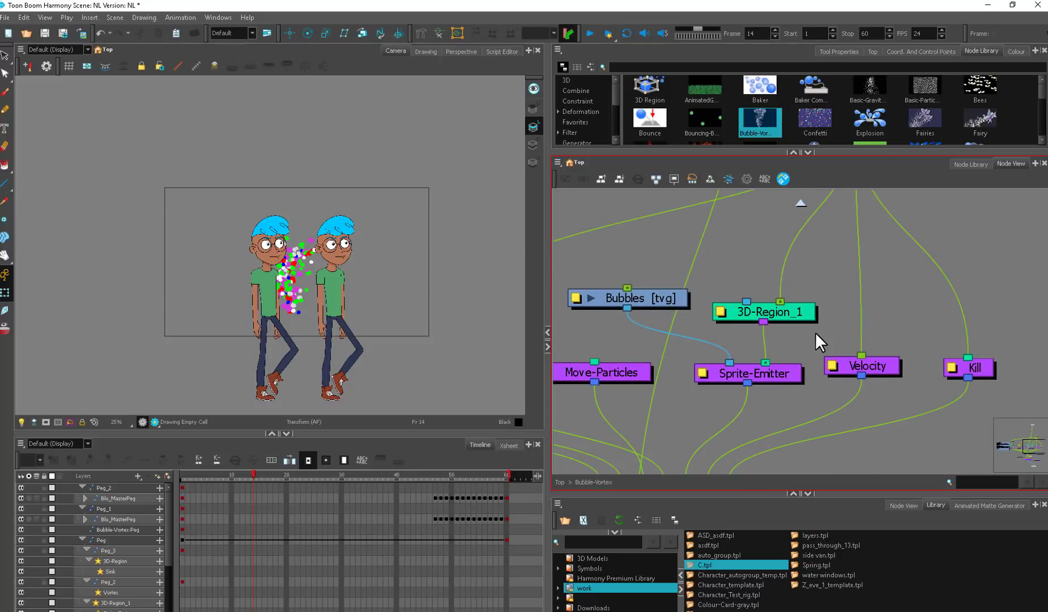
pyautogui.scroll(-3, 761, 370)
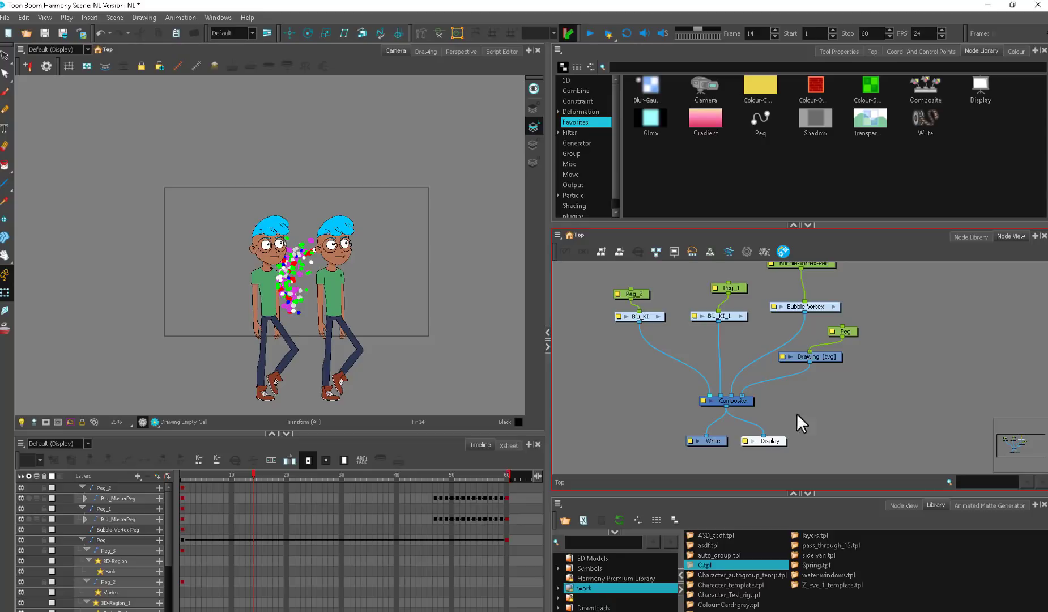
# Step: Shift the main Composite node slightly in the top-level network and deselect it
pyautogui.click(749, 401)
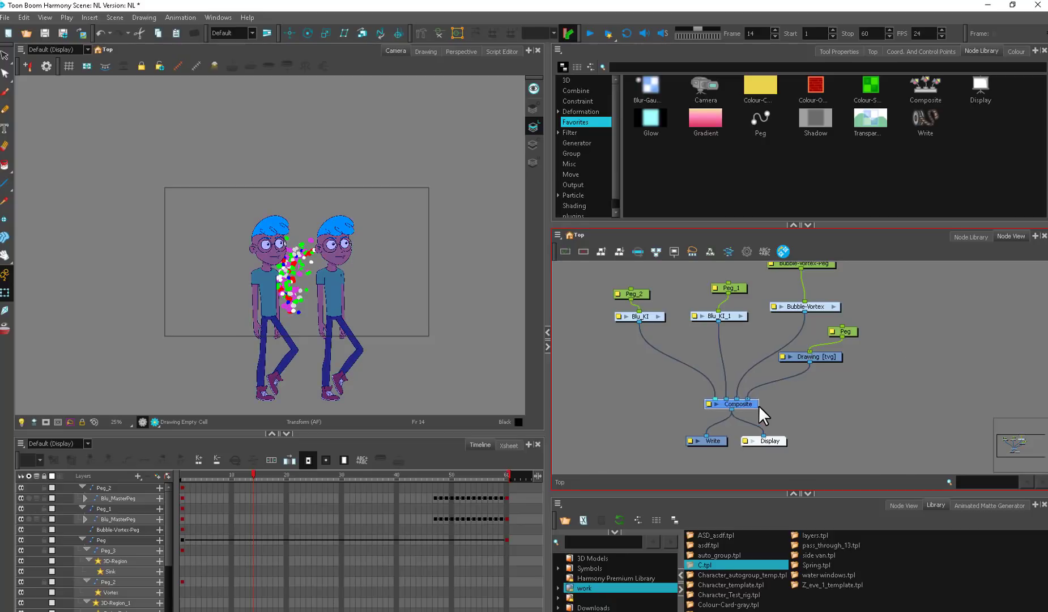
pyautogui.moveTo(749, 401); pyautogui.dragTo(757, 405)
pyautogui.click(829, 407)
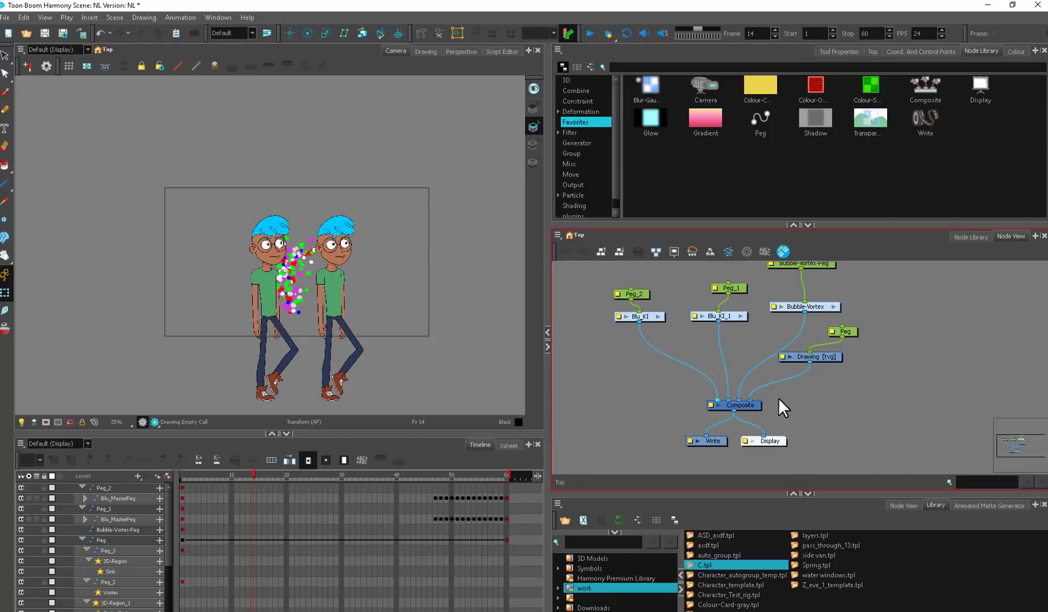